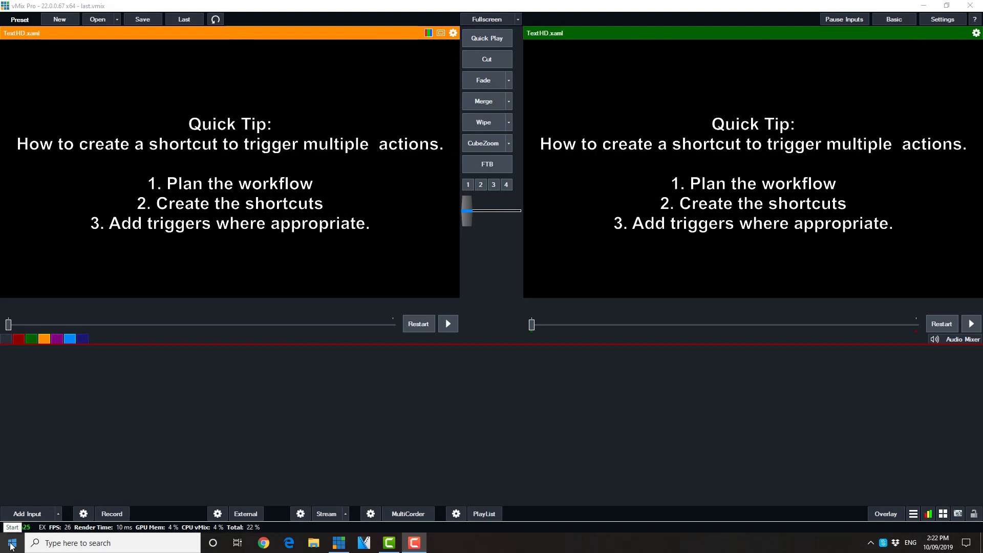
# Add the lead-balloon-15-seconds MP3 as a new audio input.
pyautogui.click(33, 512)
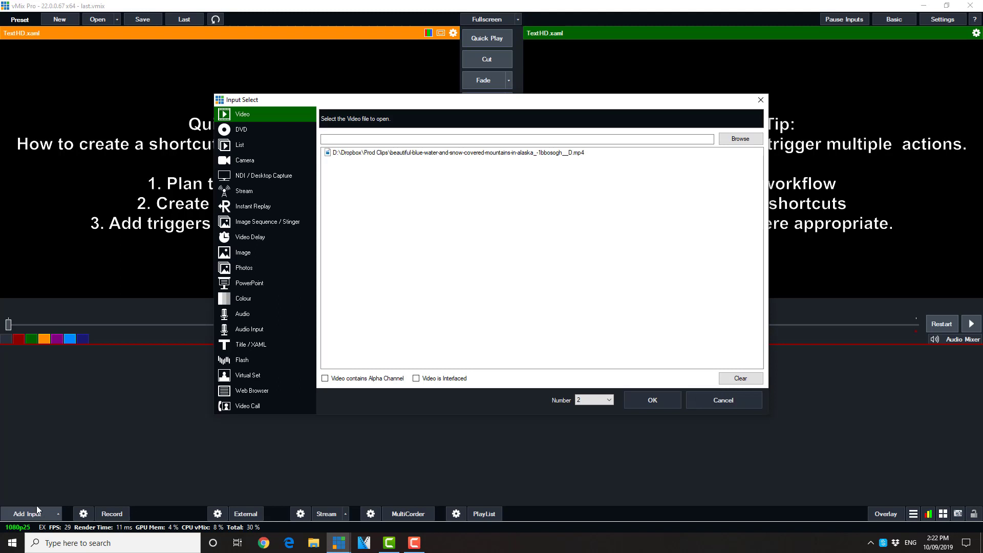
pyautogui.click(247, 315)
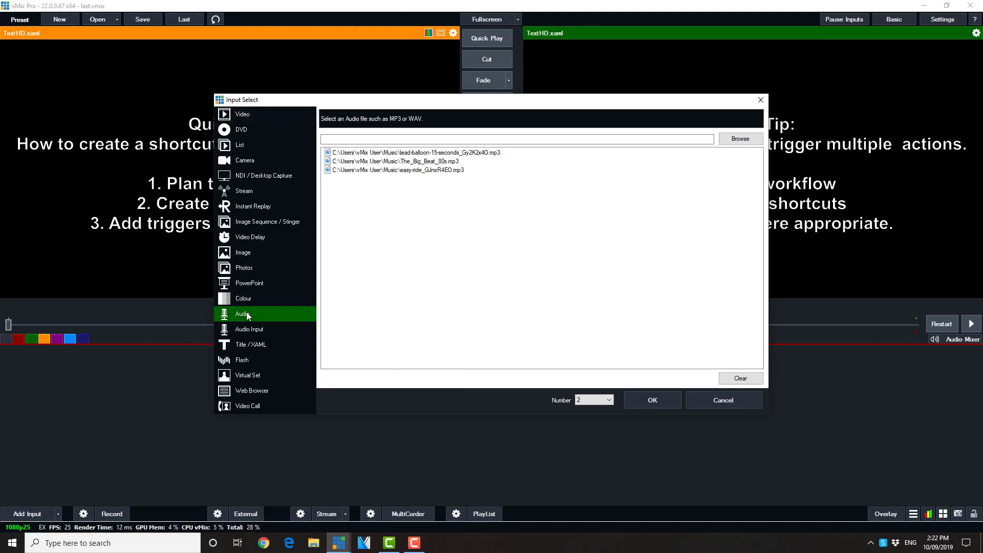
pyautogui.click(384, 153)
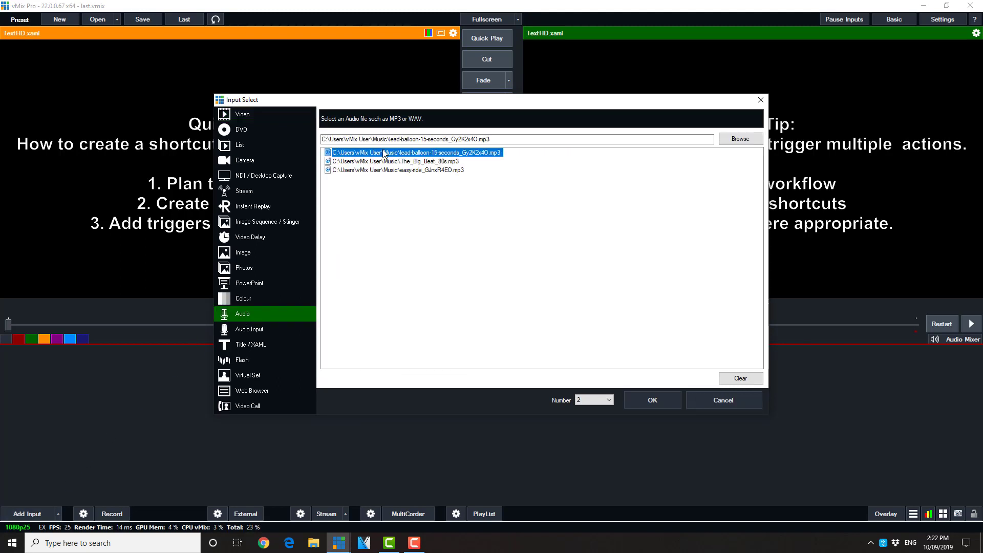
pyautogui.click(660, 395)
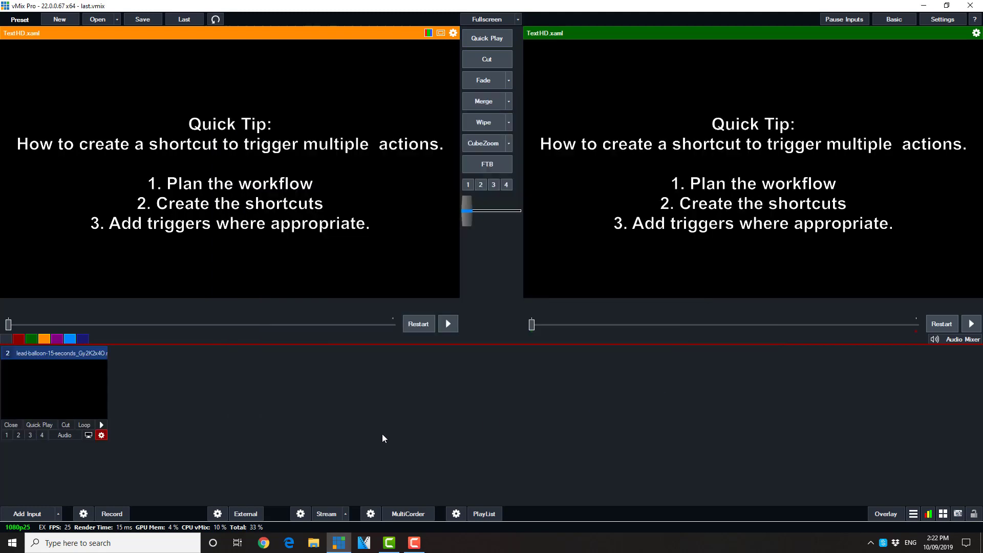
# In the input's settings, turn off automatic mixing, auto play and auto pause with transitions.
pyautogui.click(101, 435)
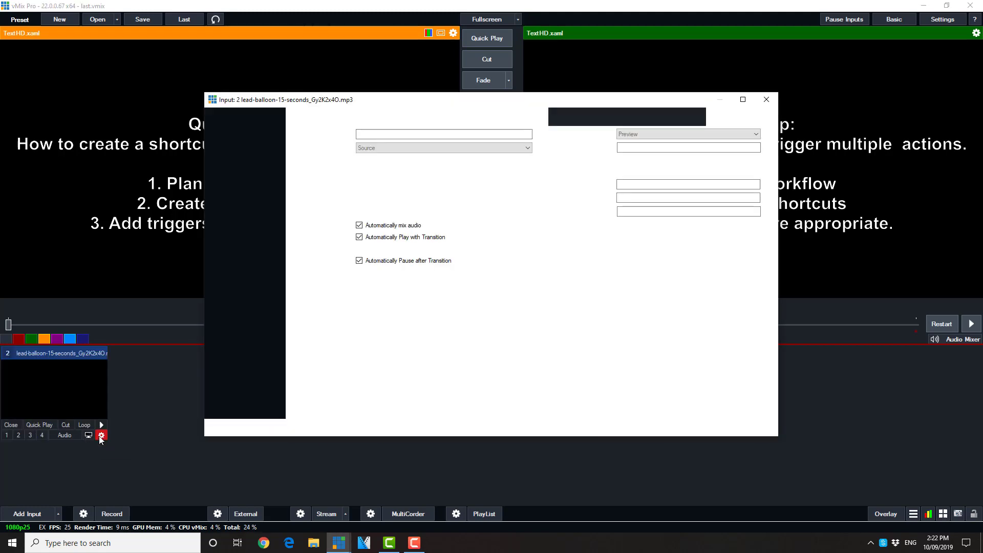
pyautogui.click(359, 225)
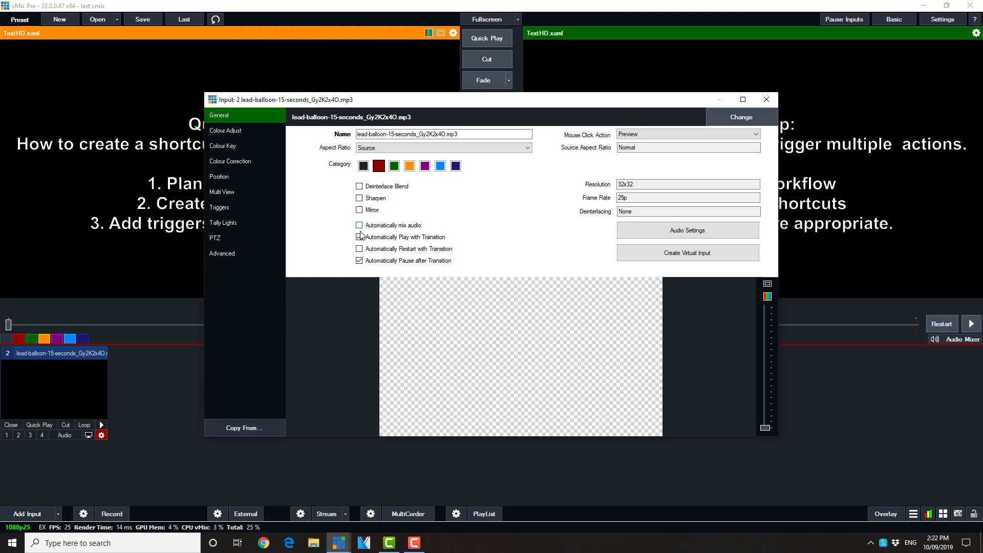
pyautogui.click(359, 237)
pyautogui.click(360, 260)
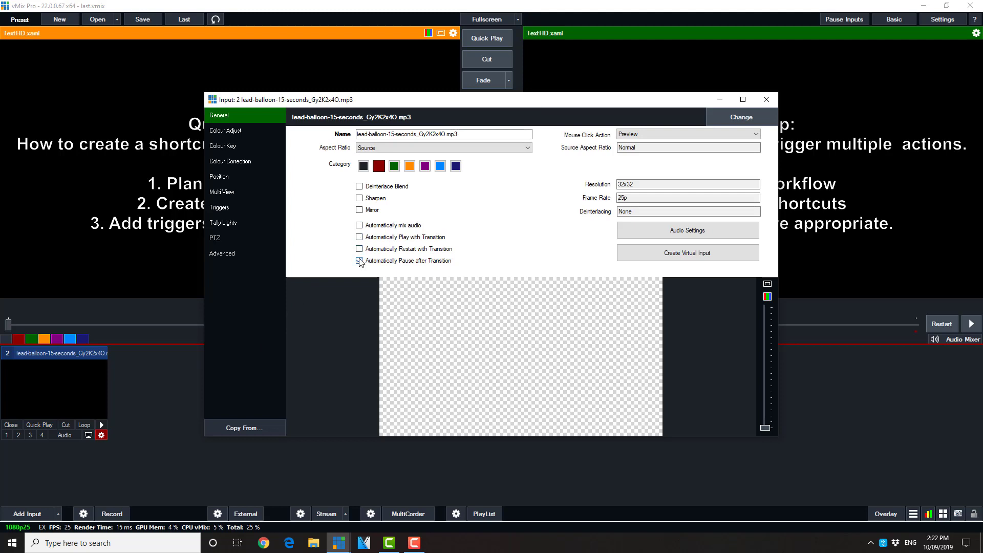
pyautogui.click(766, 99)
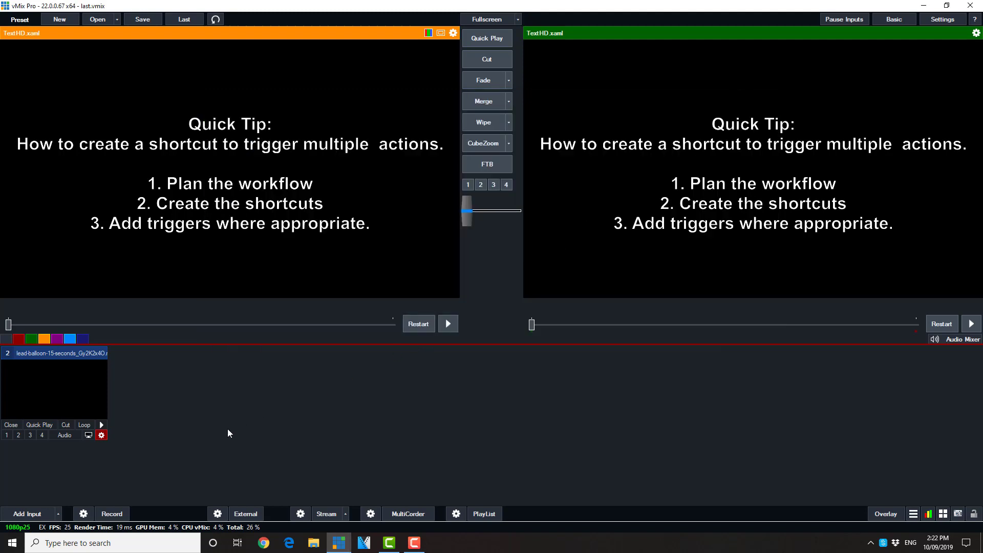
# Turn on audio and looping for the lead-balloon input and play it to test.
pyautogui.click(68, 434)
pyautogui.click(84, 427)
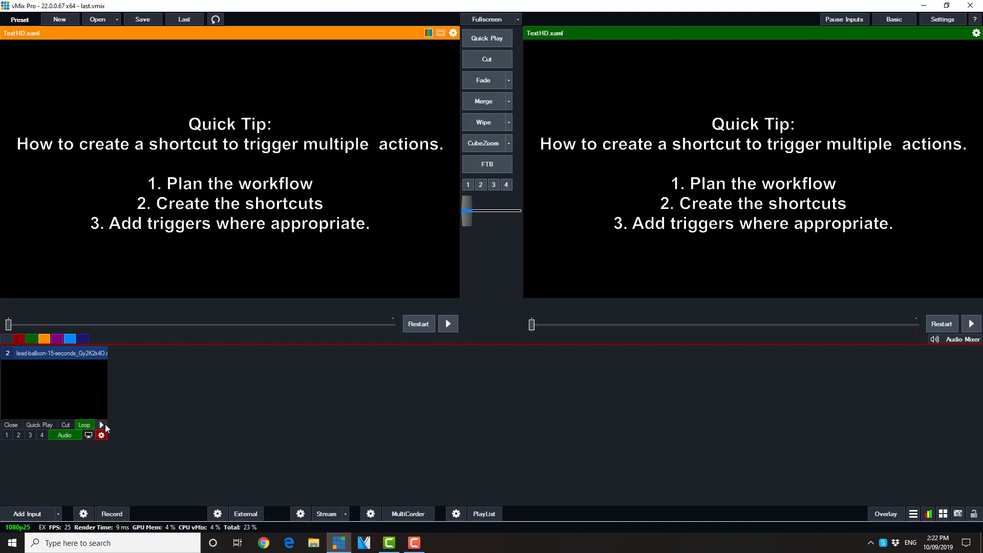
pyautogui.click(101, 425)
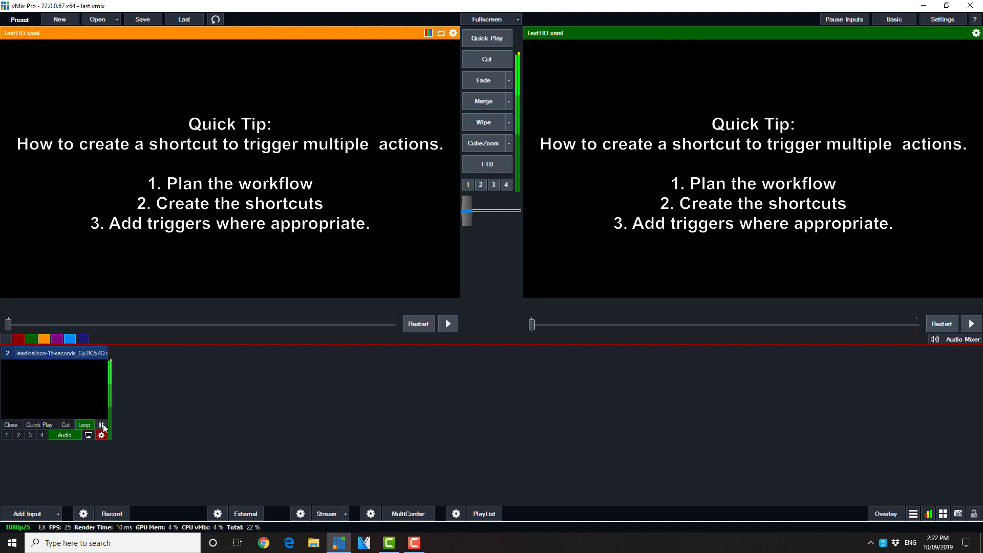
# Pause the lead-balloon input and bring up the shortcut editor in Settings.
pyautogui.click(103, 424)
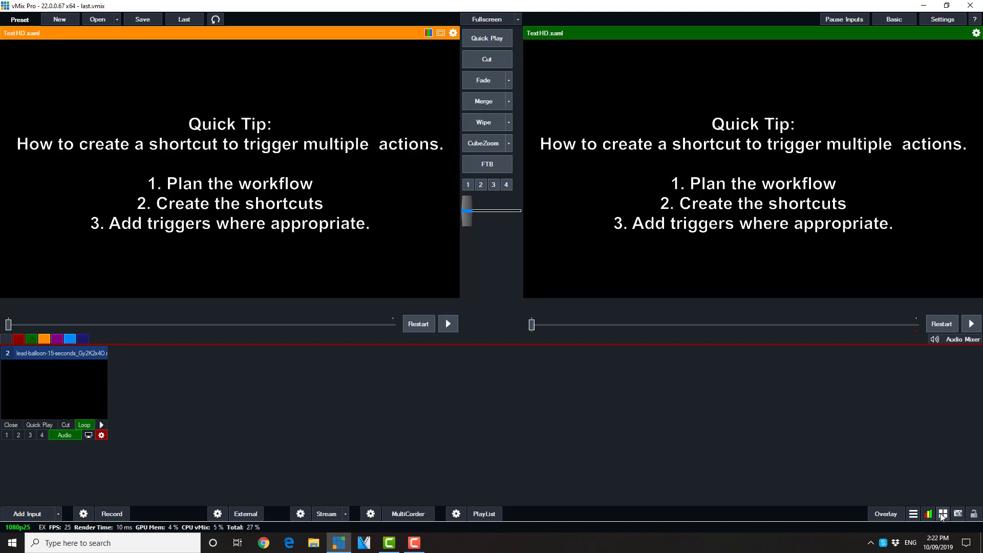
pyautogui.click(957, 515)
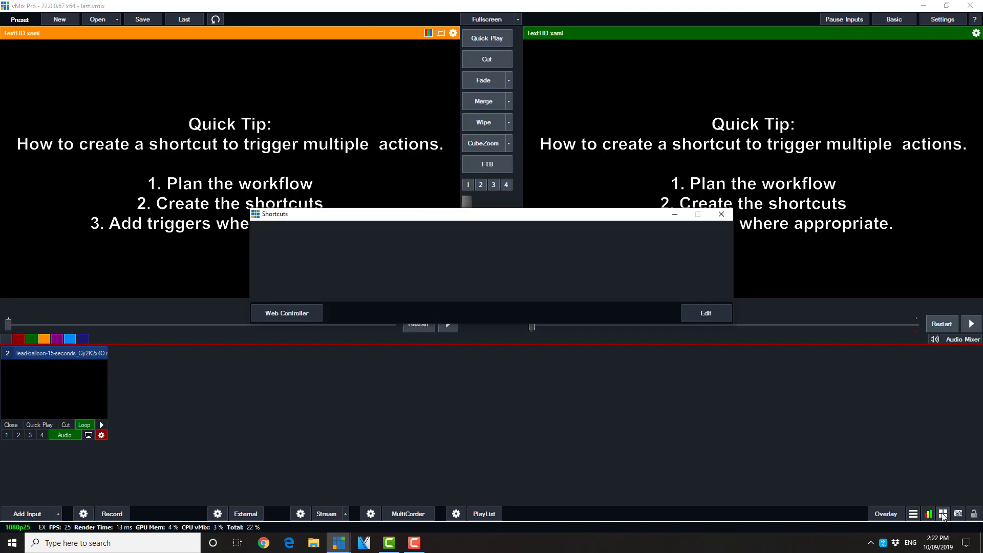
pyautogui.click(708, 315)
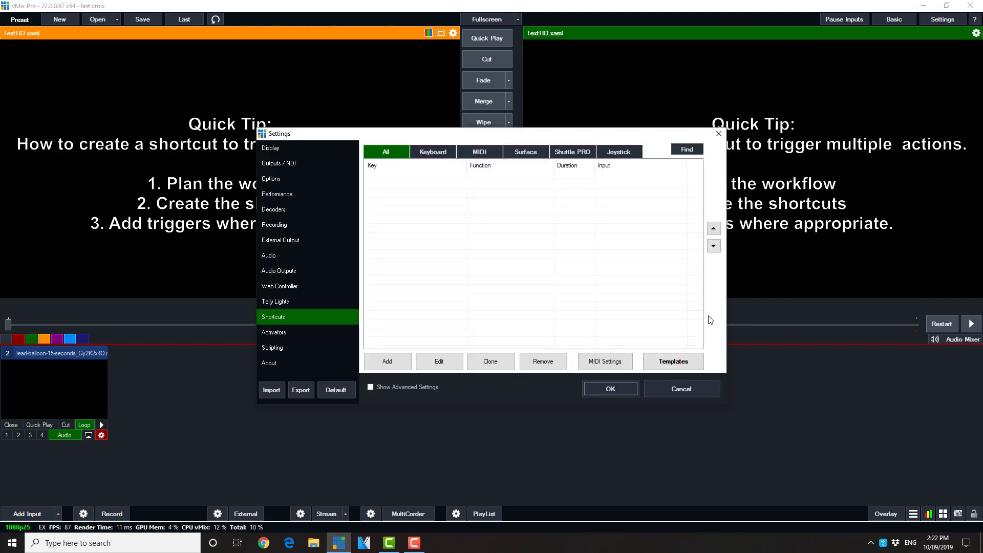
# Add a new shortcut and set it to capture its trigger key.
pyautogui.click(399, 363)
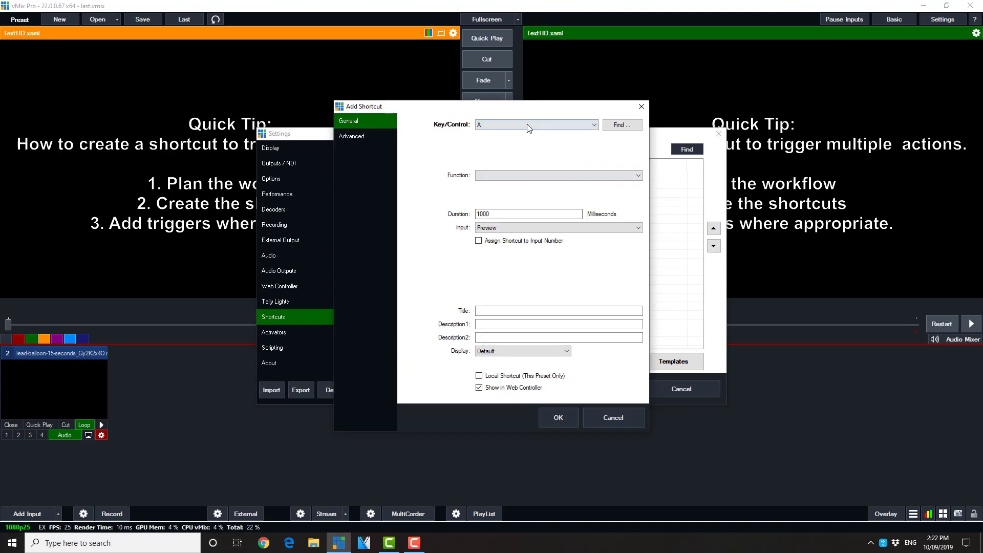
pyautogui.click(529, 128)
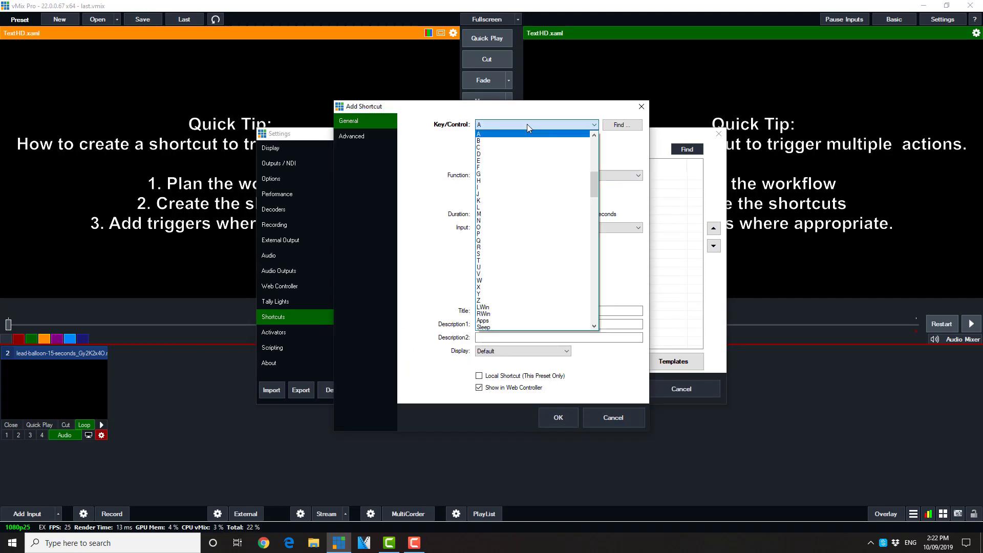
pyautogui.click(527, 124)
pyautogui.click(620, 126)
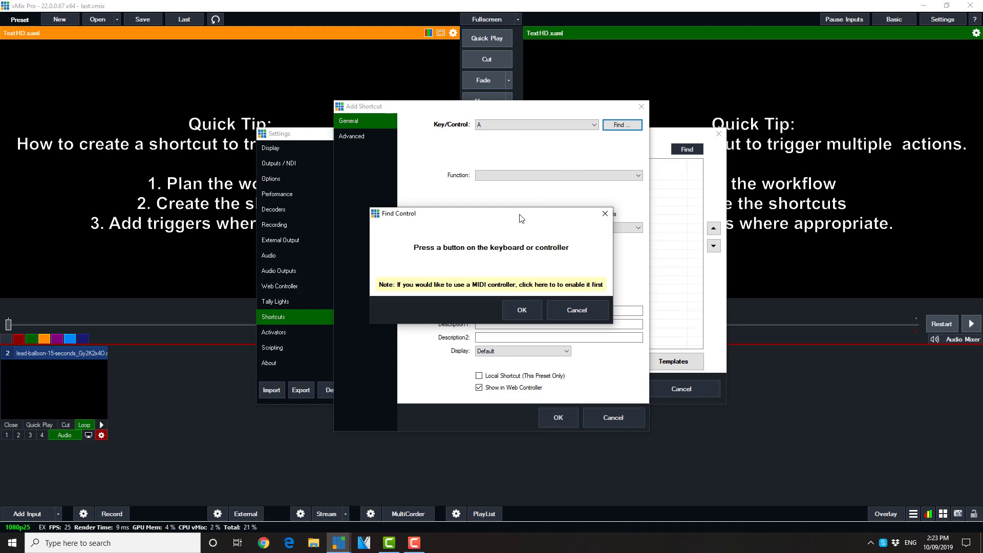
# Assign key D1 and the Audio function targeting the lead-balloon input.
pyautogui.press('1')
pyautogui.click(521, 311)
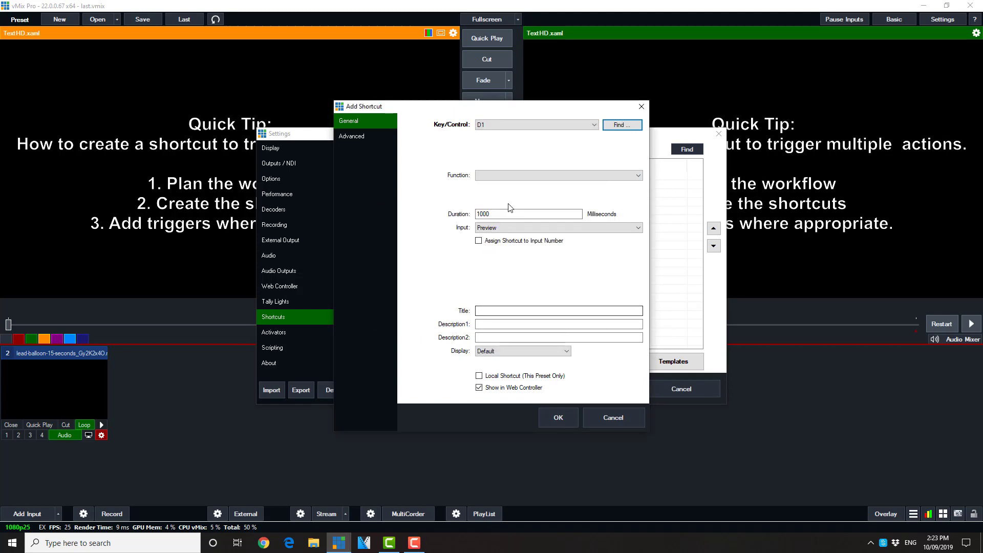
pyautogui.click(512, 175)
pyautogui.click(495, 232)
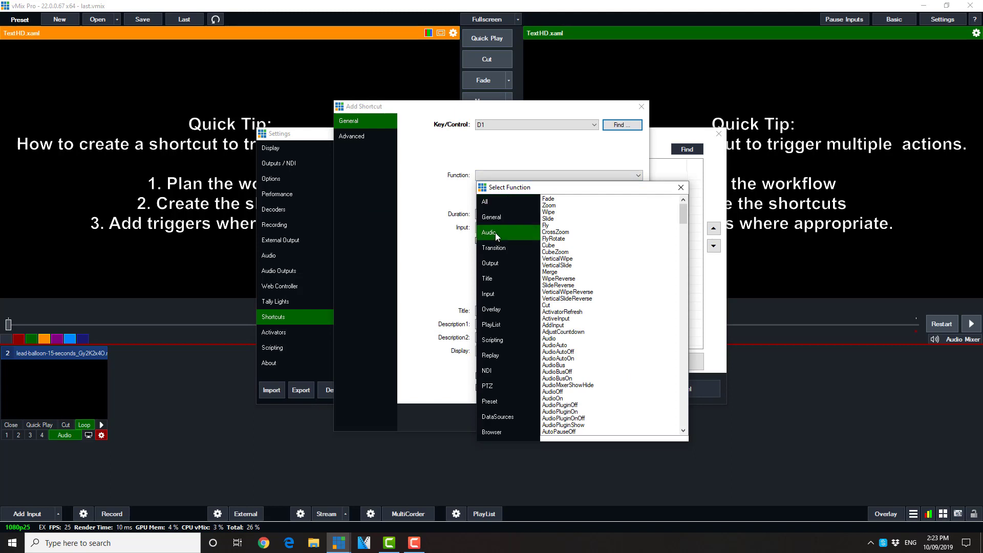
pyautogui.click(549, 200)
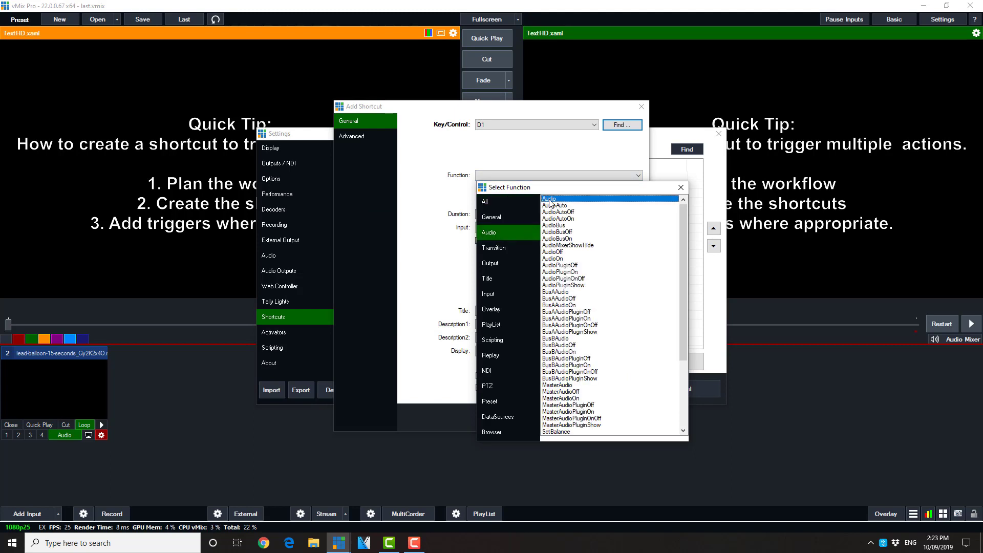
pyautogui.doubleClick(550, 200)
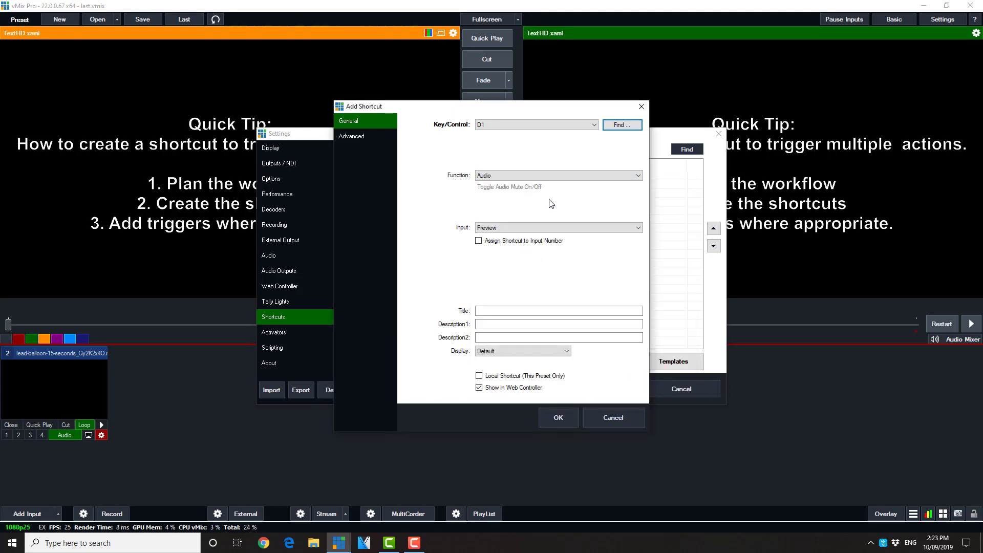
pyautogui.click(524, 226)
pyautogui.click(524, 250)
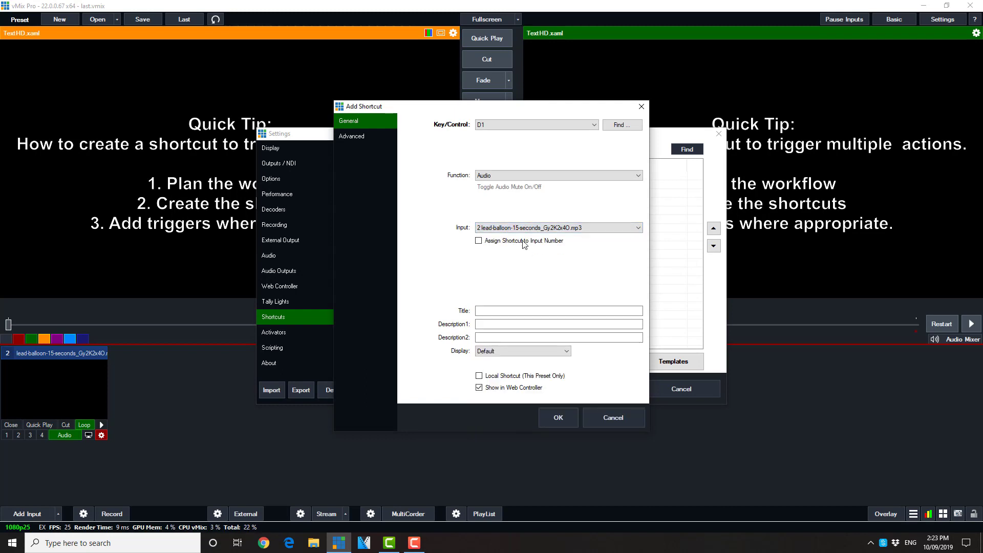
# Enter PLAY as the shortcut's title and first description.
pyautogui.click(515, 311)
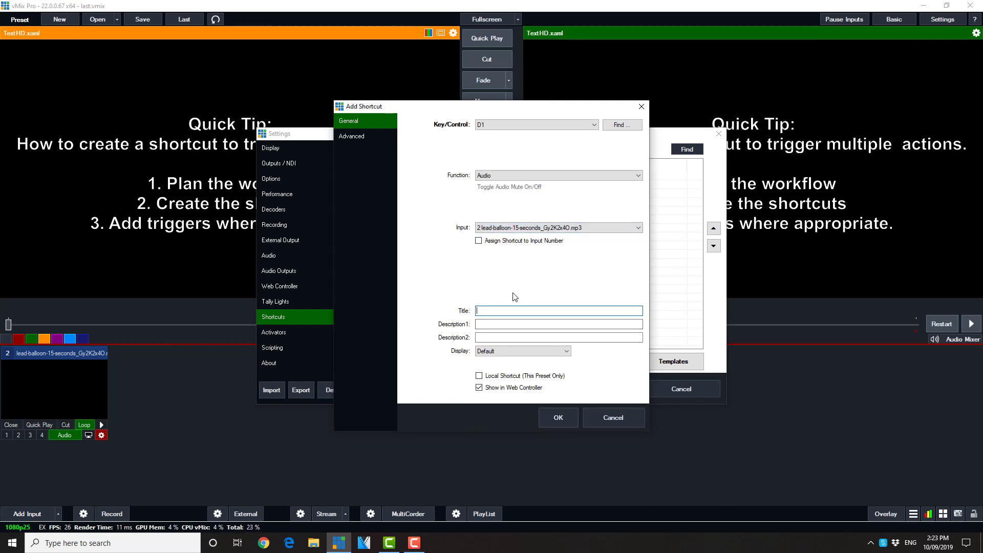
pyautogui.write('PLAY')
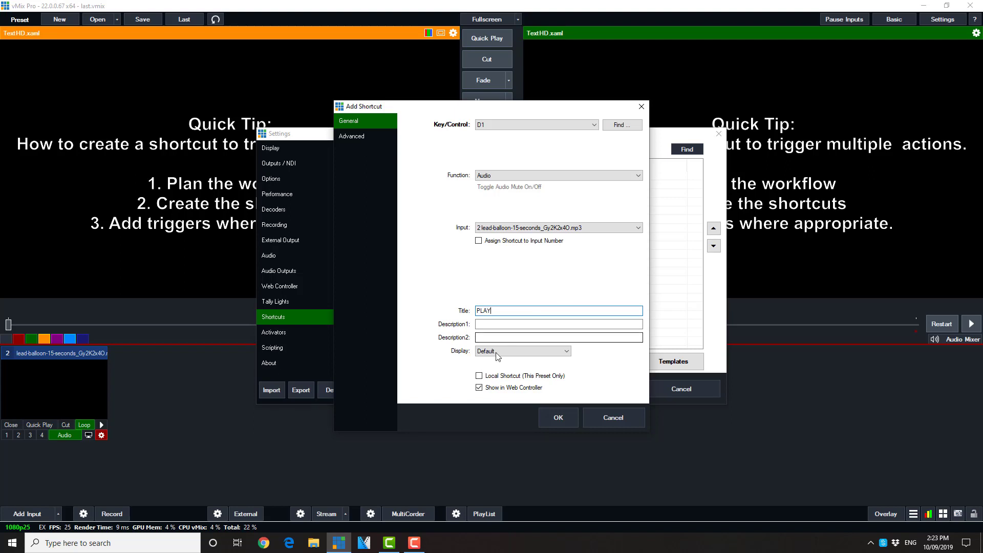
pyautogui.press('Tab')
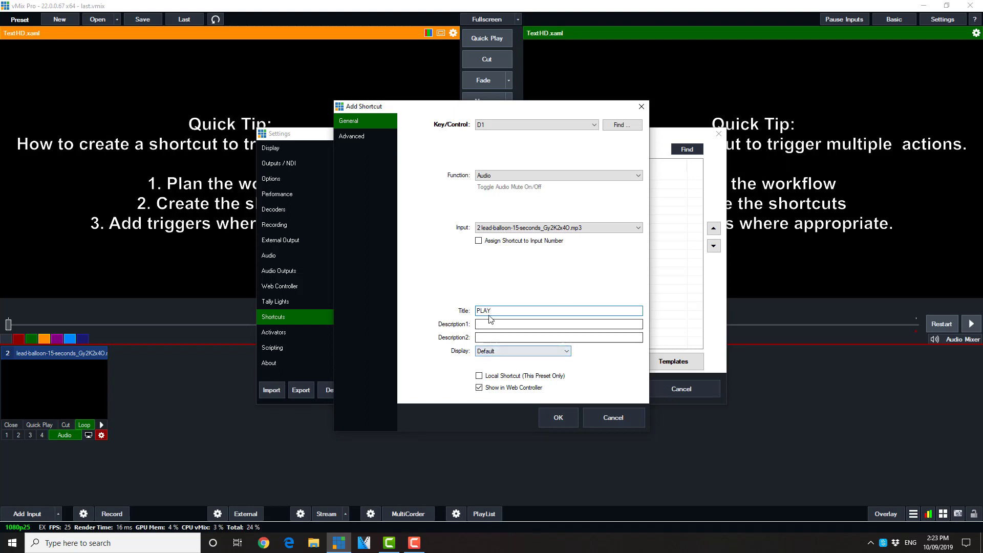
pyautogui.write('P')
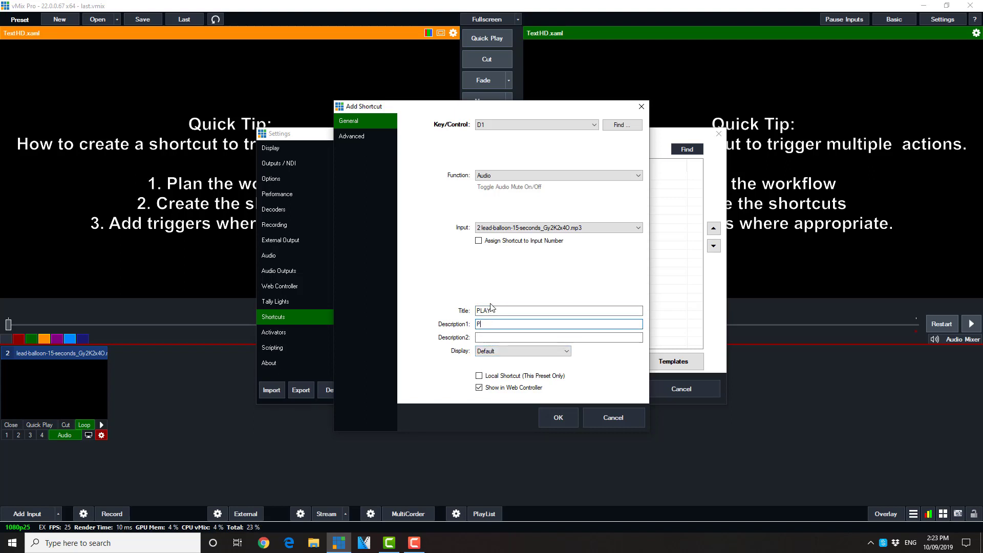
pyautogui.write('LAY')
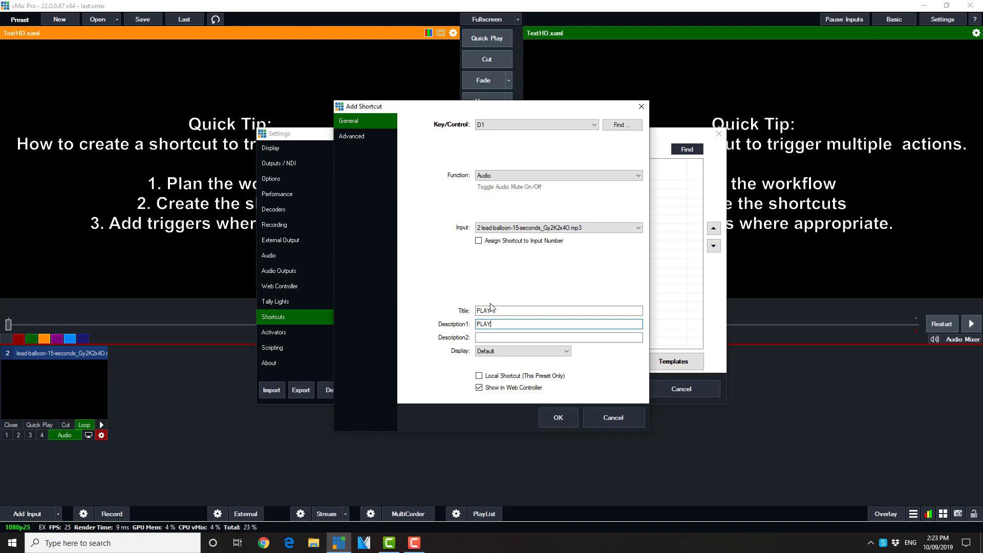
# Colour the shortcut button red, make it local to this preset, and save it.
pyautogui.click(566, 352)
pyautogui.click(484, 367)
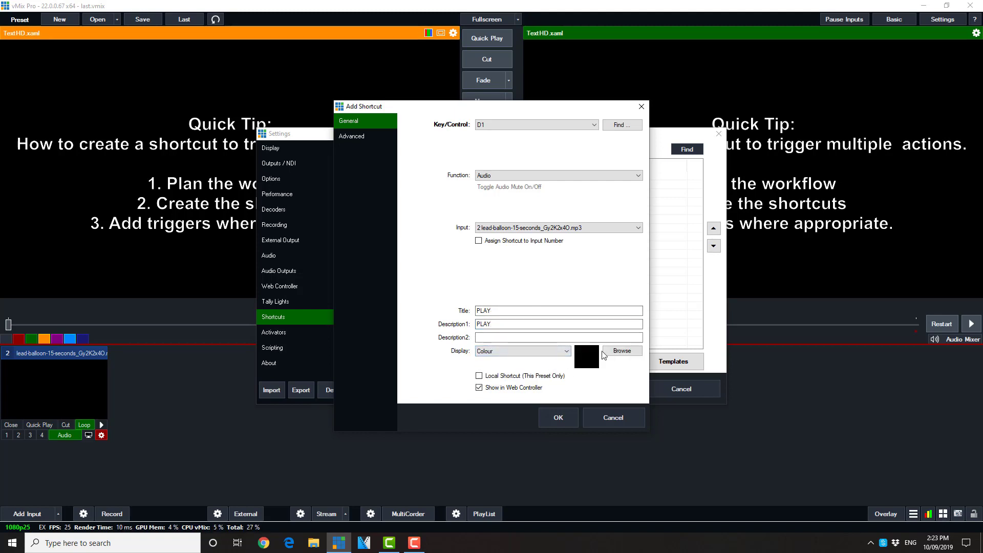
pyautogui.click(616, 352)
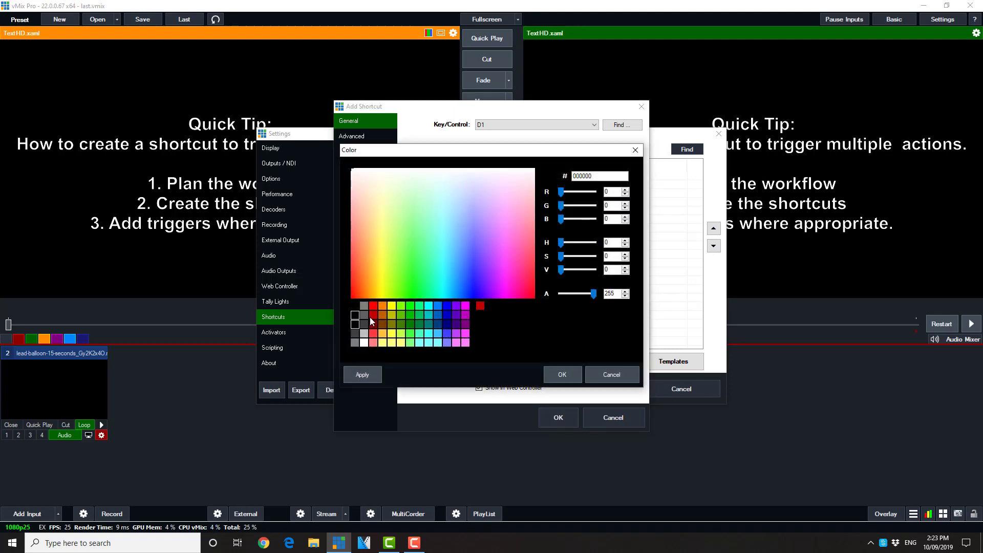
pyautogui.click(372, 315)
pyautogui.click(560, 374)
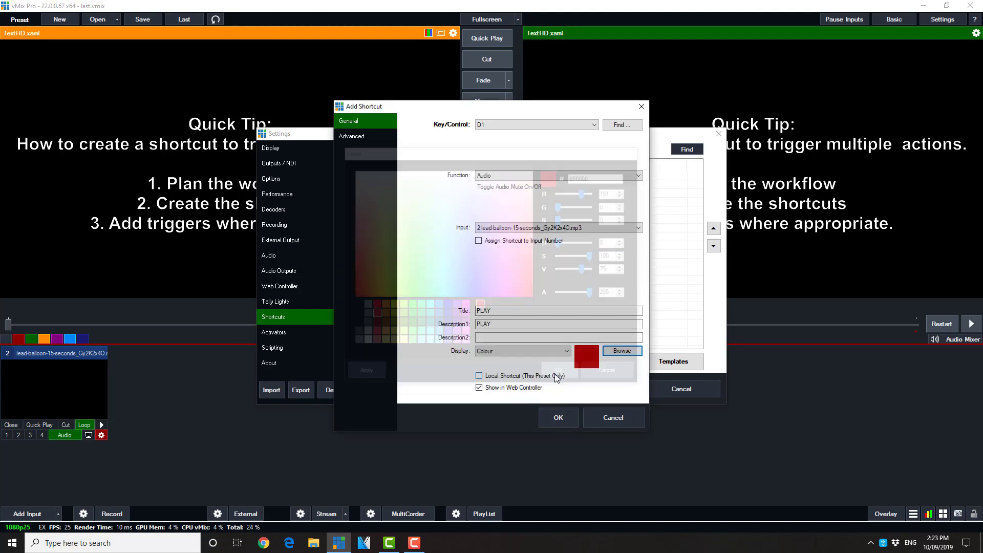
pyautogui.click(479, 376)
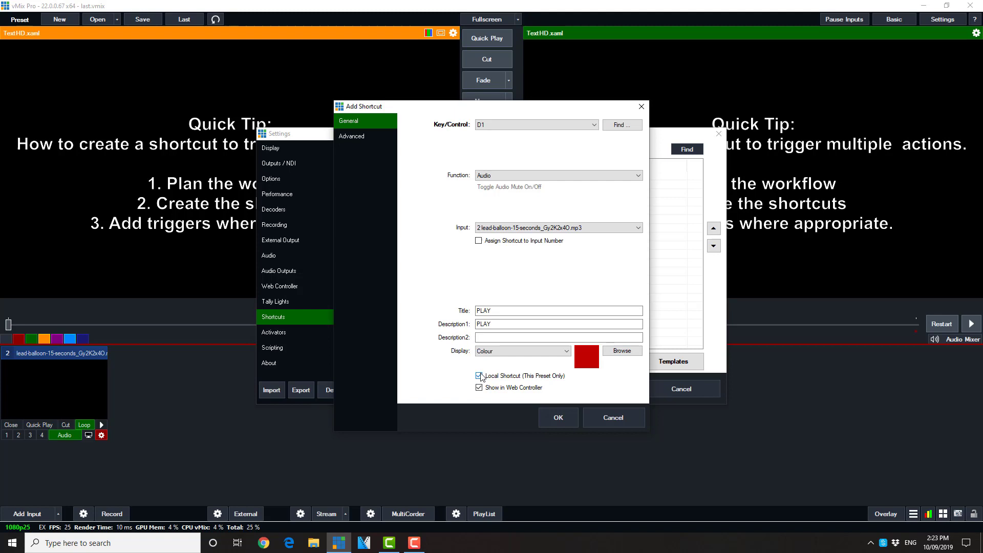
pyautogui.click(558, 418)
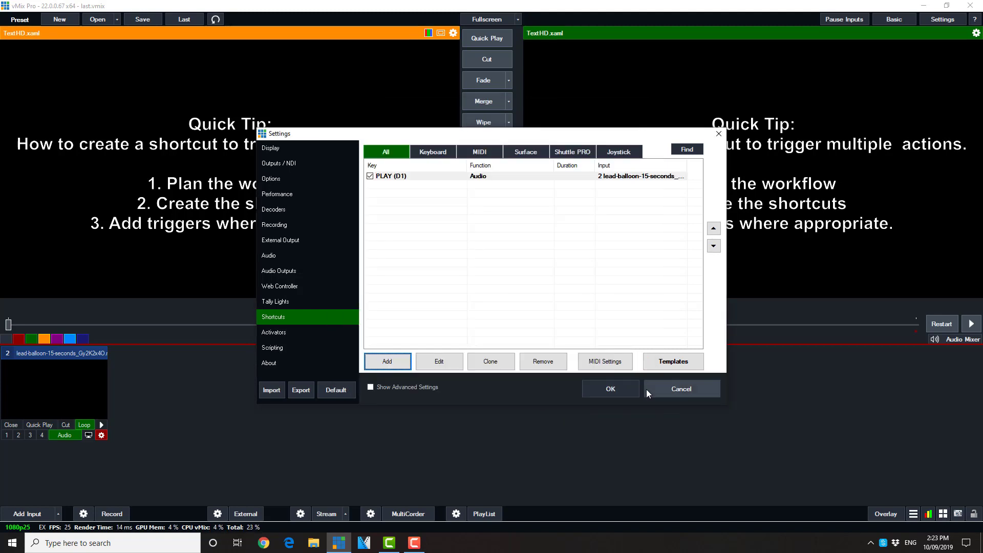
# Test the PLAY shortcut three times in the Shortcuts panel, leaving the audio switched off.
pyautogui.click(623, 388)
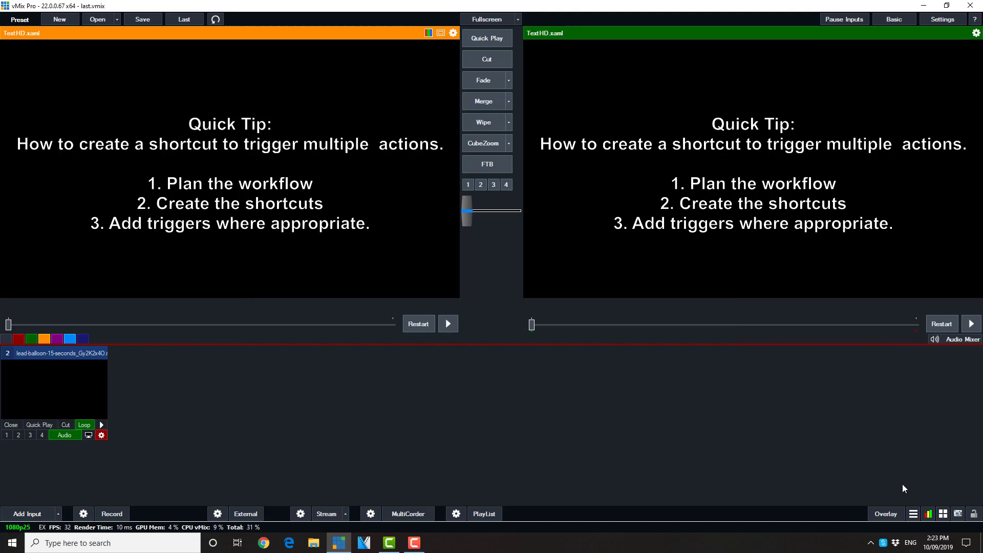
pyautogui.click(943, 514)
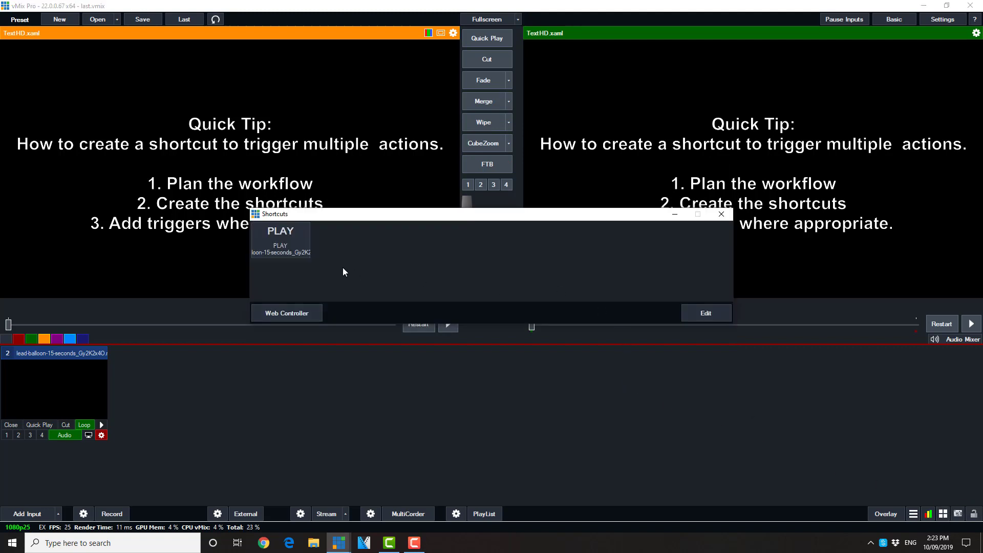
pyautogui.click(285, 252)
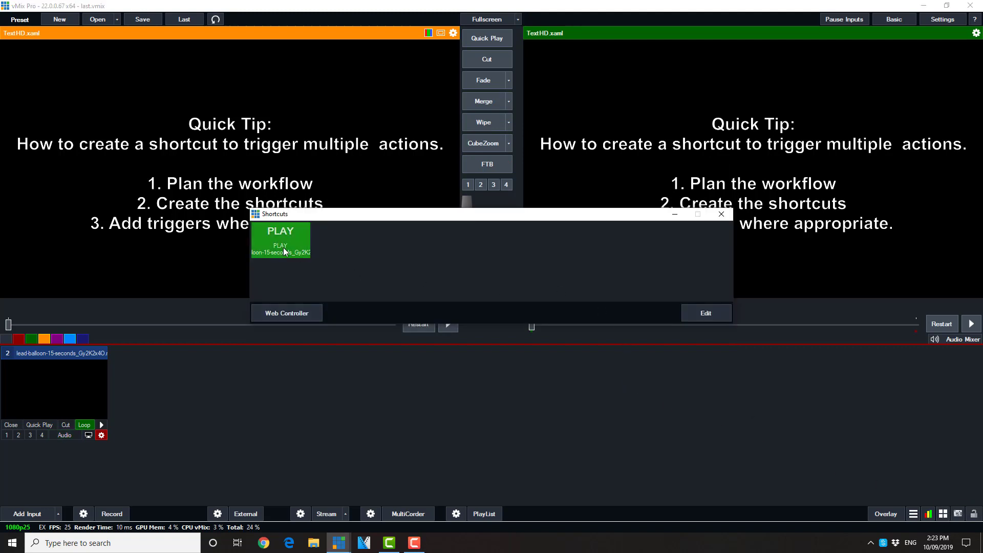
pyautogui.click(285, 252)
pyautogui.click(285, 251)
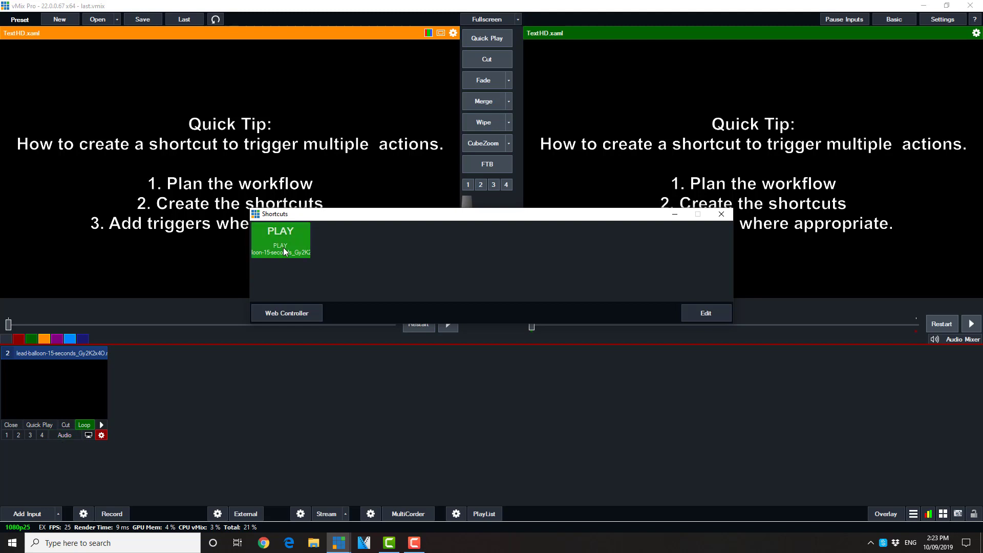
pyautogui.click(698, 318)
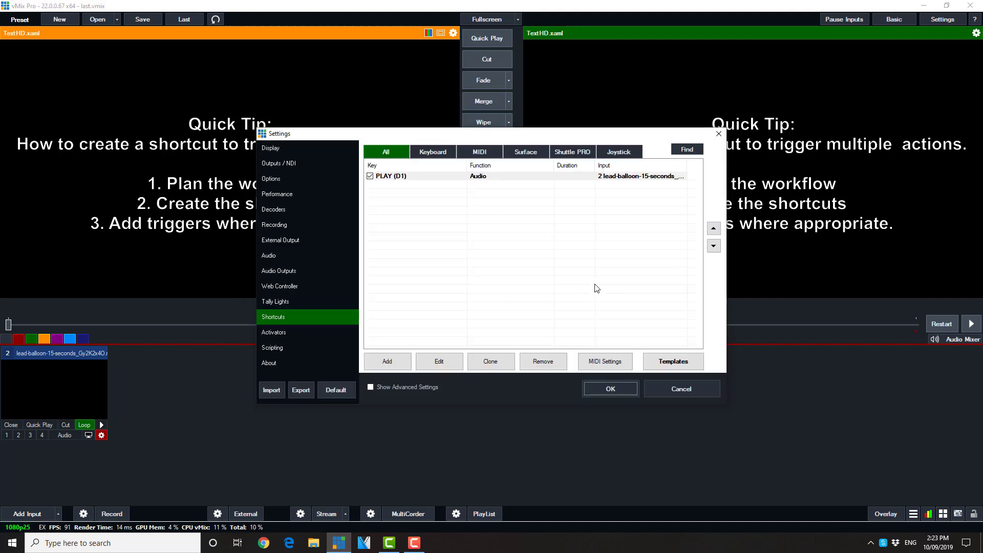
# Add a second shortcut assigned to the F13 key.
pyautogui.click(412, 362)
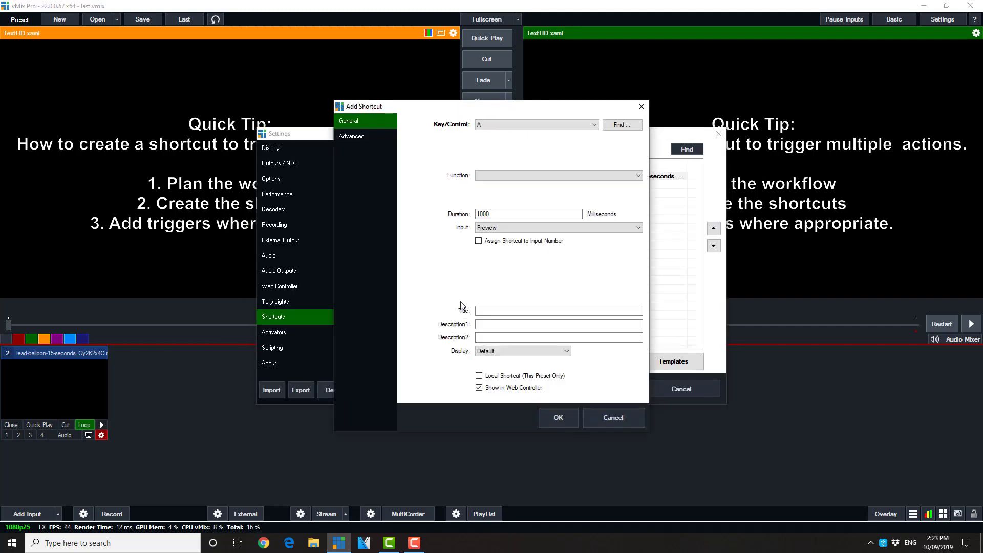
pyautogui.click(521, 125)
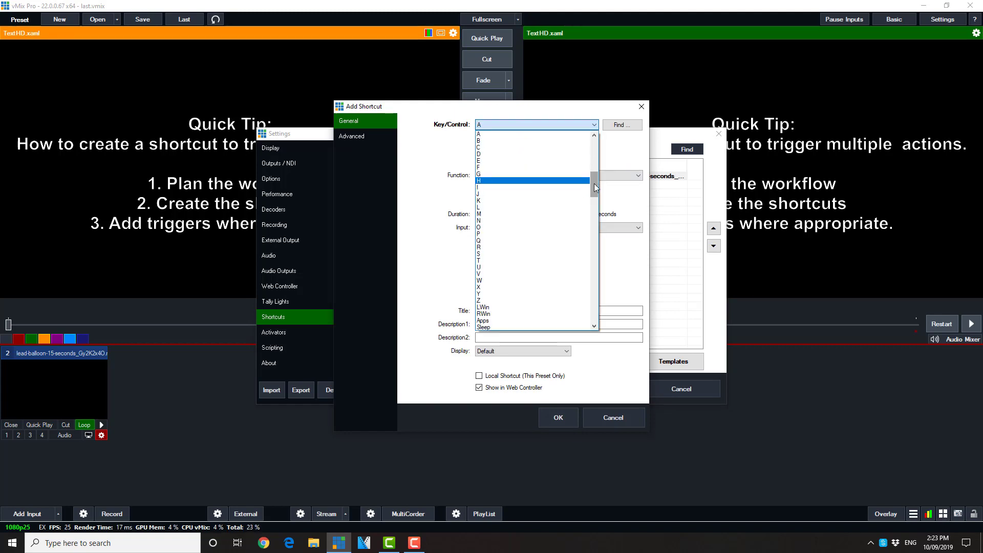
pyautogui.moveTo(594, 180); pyautogui.dragTo(598, 216)
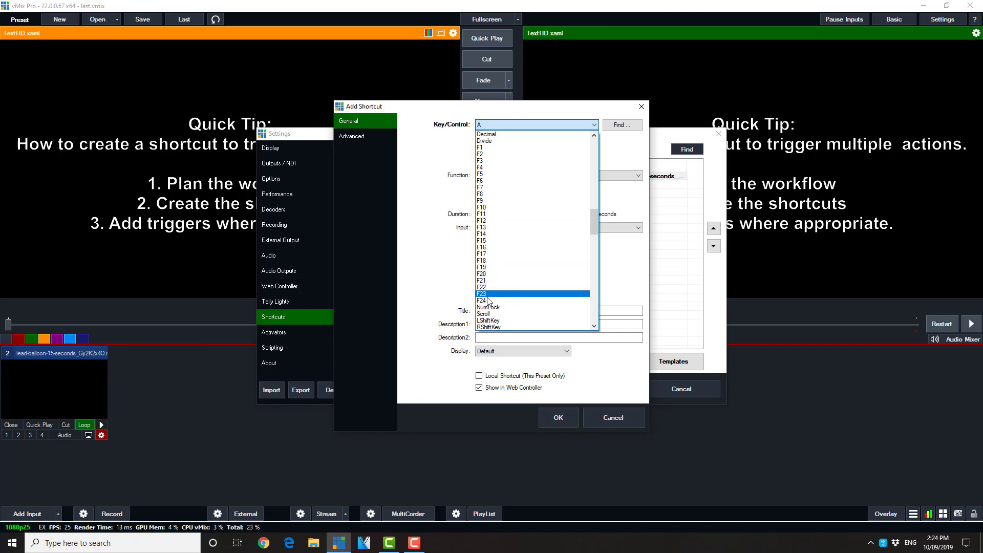
pyautogui.click(483, 227)
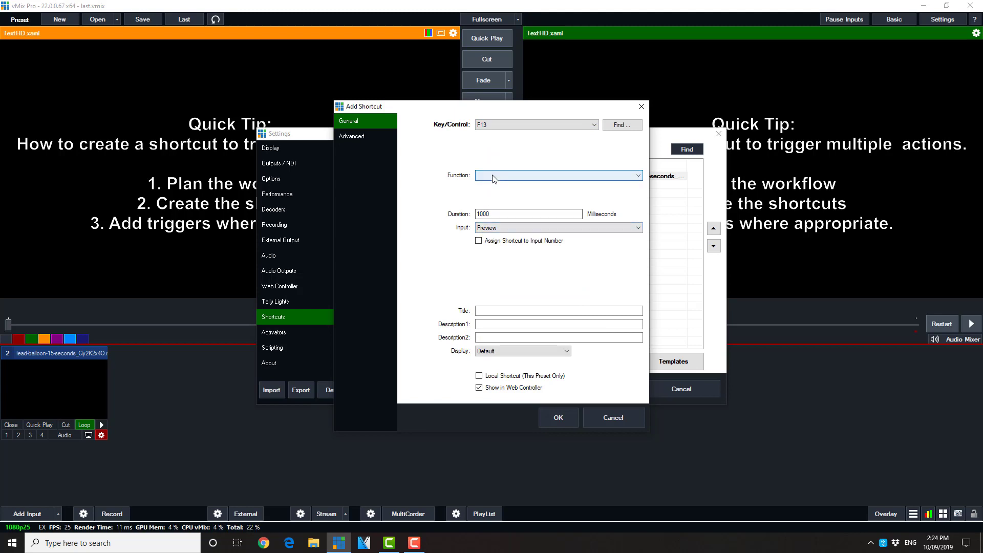
# Set its function to Input > Play targeting input 2, the lead-balloon MP3.
pyautogui.click(493, 176)
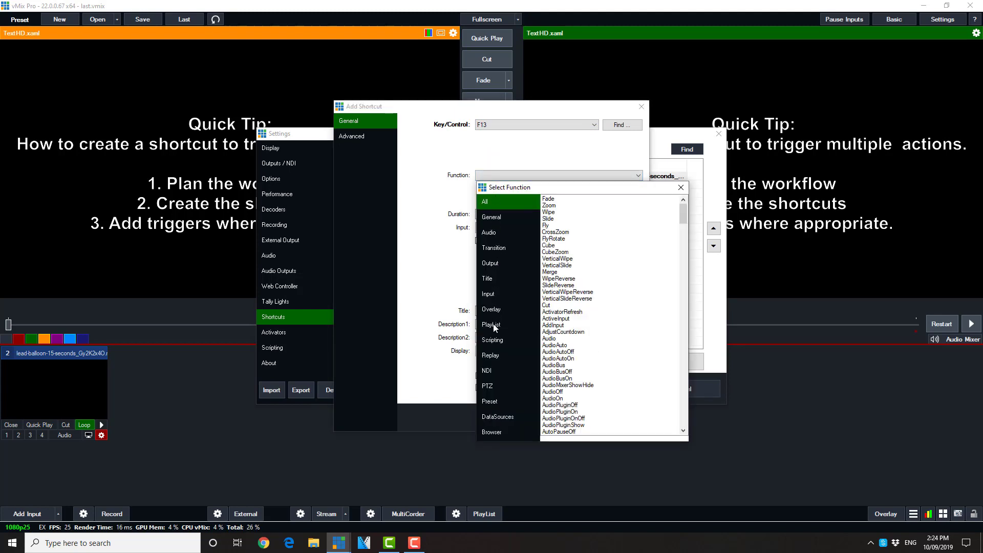
pyautogui.click(493, 291)
pyautogui.moveTo(681, 254); pyautogui.dragTo(686, 343)
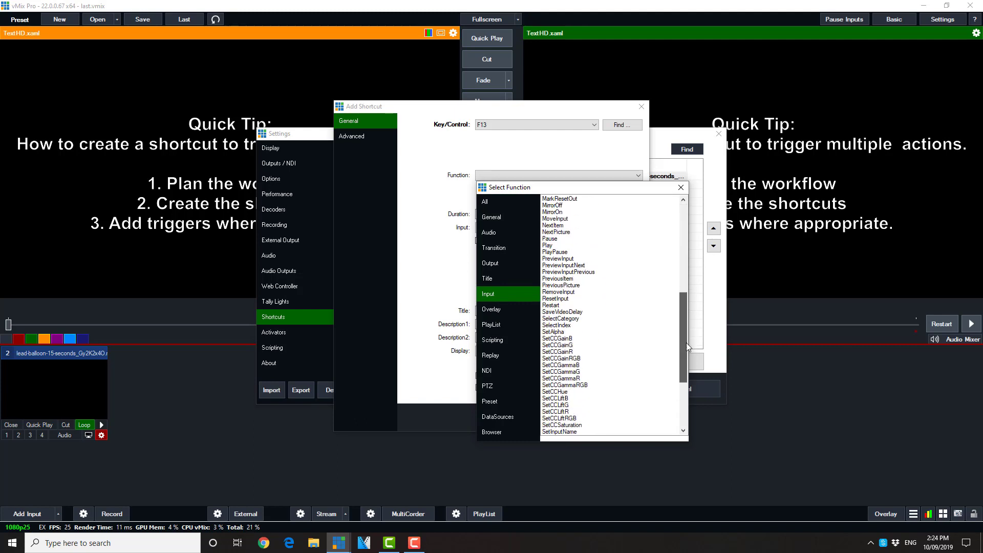
pyautogui.doubleClick(548, 246)
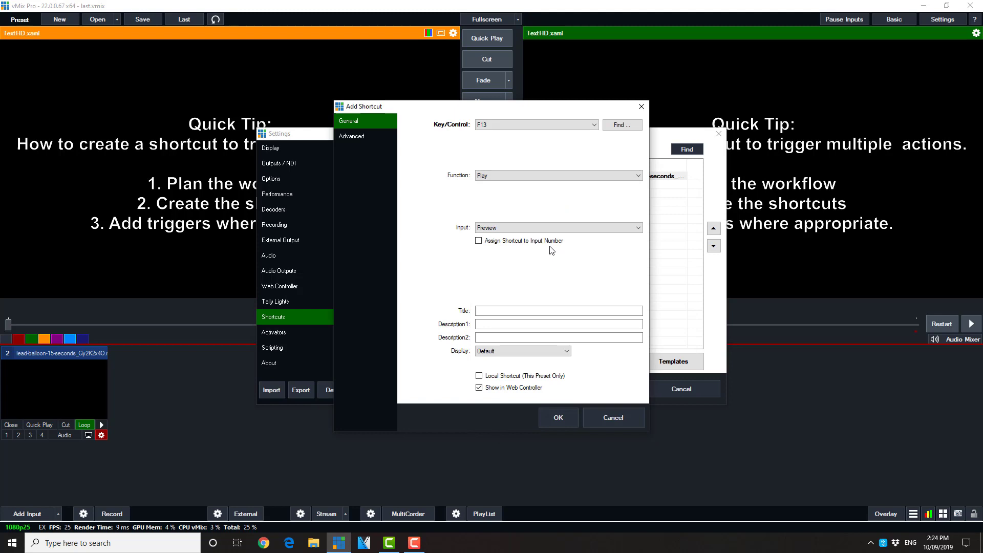
pyautogui.click(553, 227)
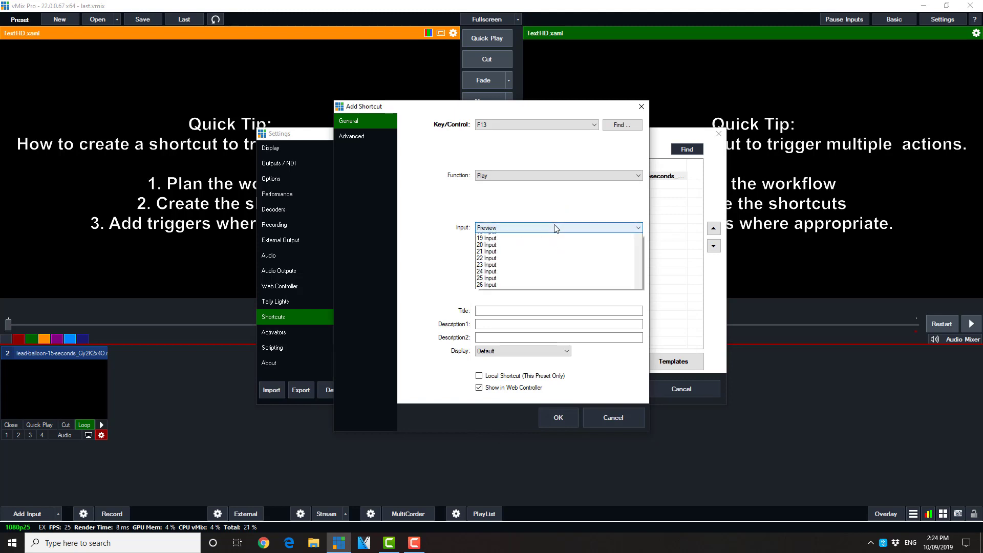
pyautogui.click(544, 250)
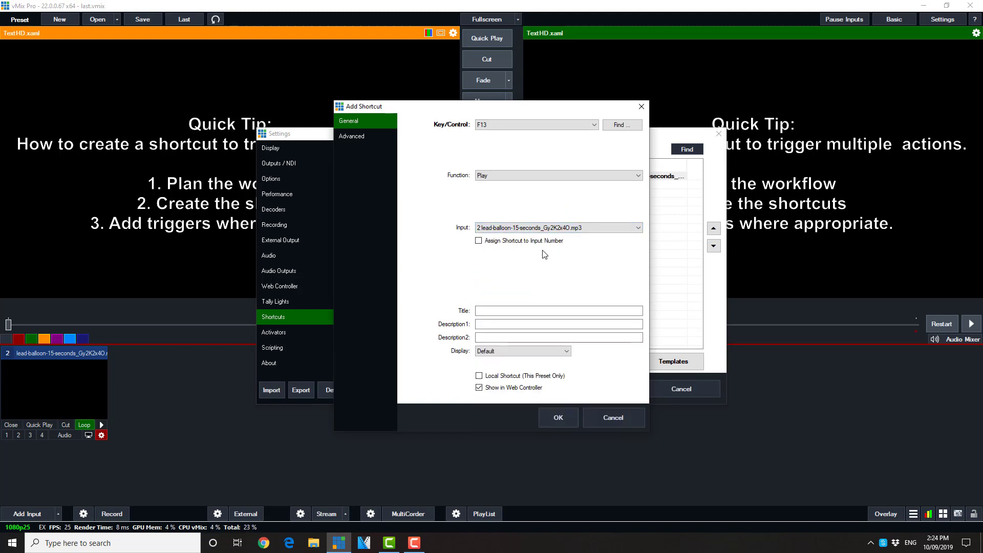
# Enter Play as the shortcut's title and description.
pyautogui.click(489, 310)
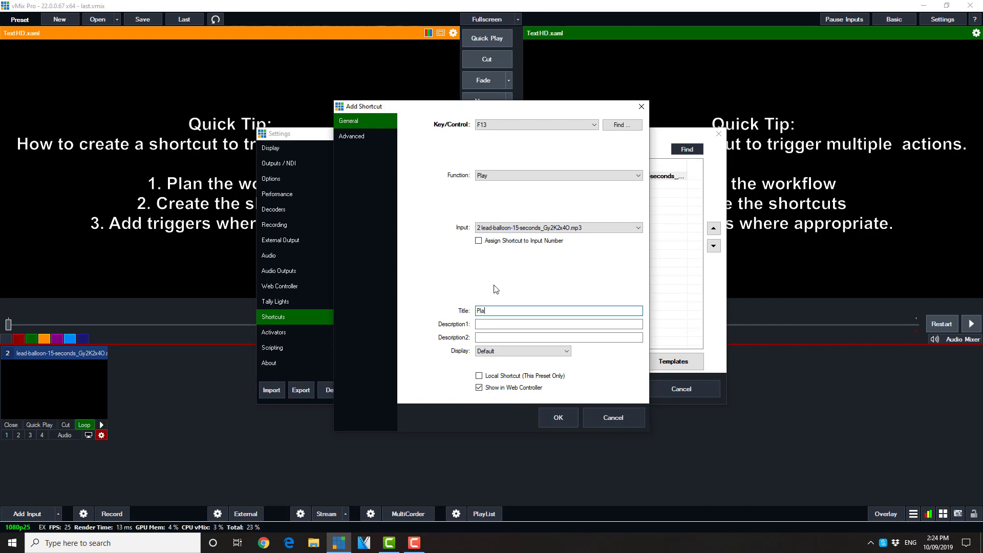
pyautogui.press('Tab')
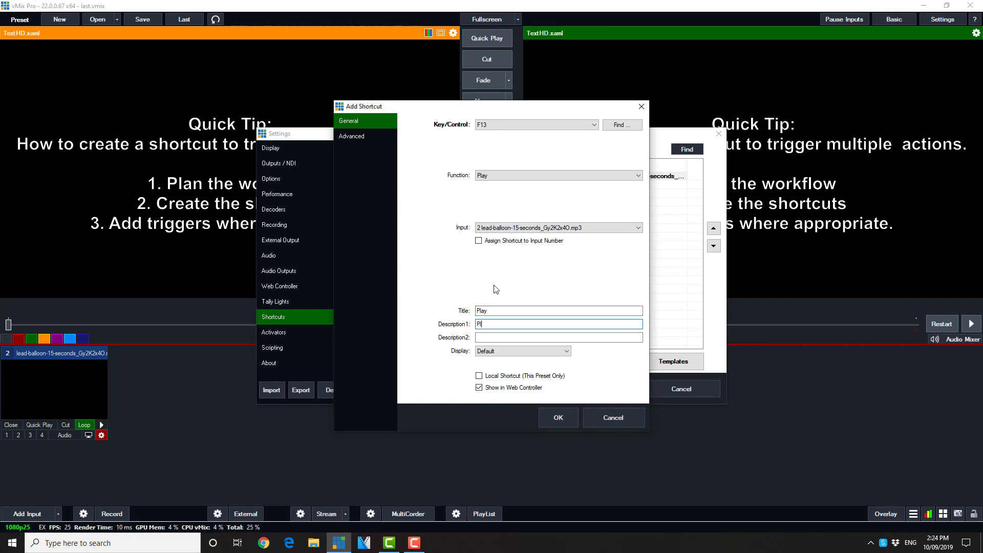
pyautogui.write('Play')
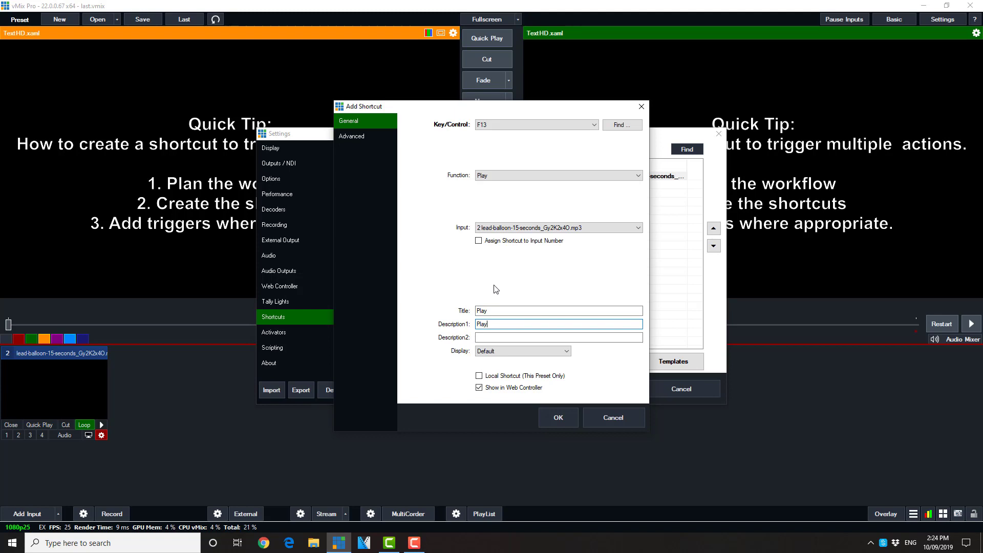
# Make the Play (F13) shortcut local to this preset, save it, and close Settings.
pyautogui.click(480, 375)
pyautogui.click(558, 418)
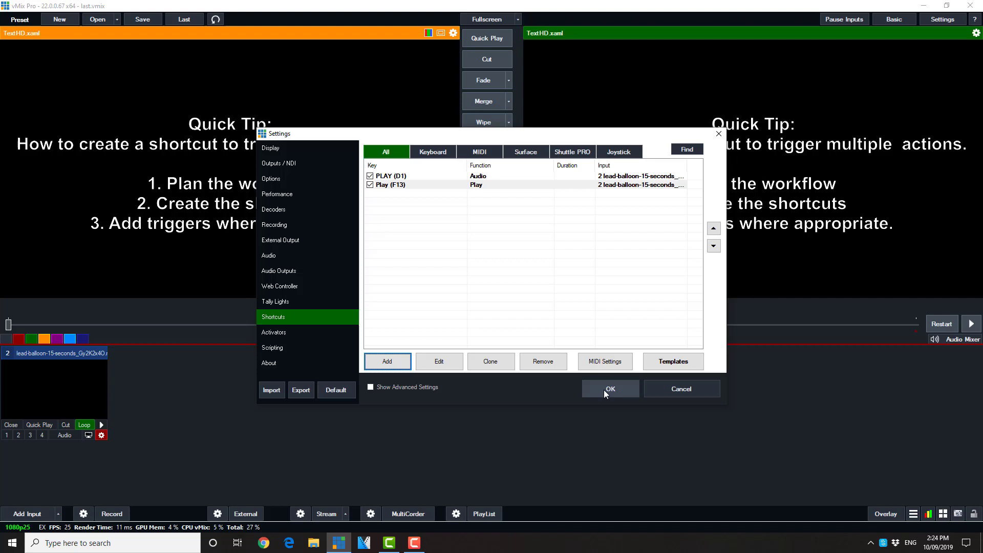
pyautogui.click(606, 389)
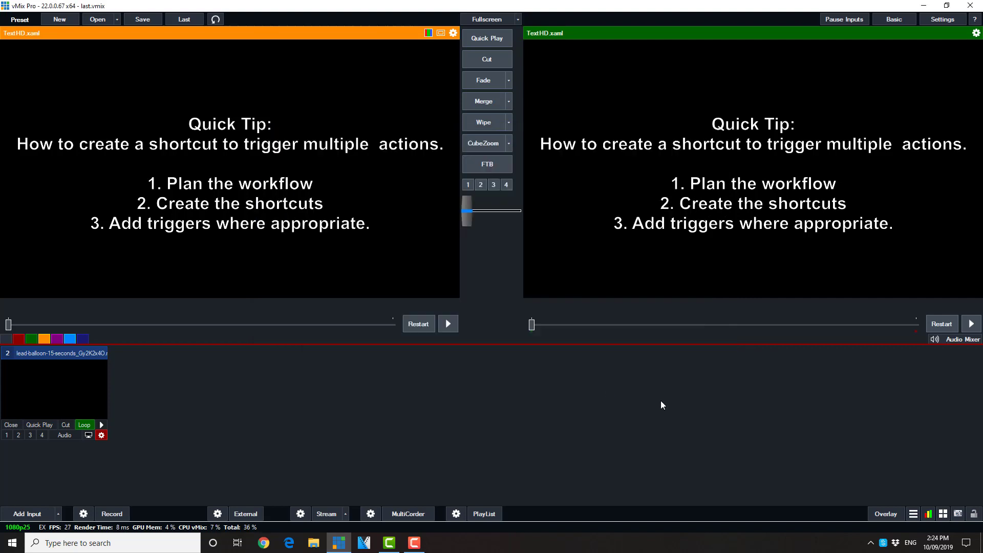
# Test the Play shortcut to start input 2, then pause the input and close the Shortcuts panel.
pyautogui.click(942, 514)
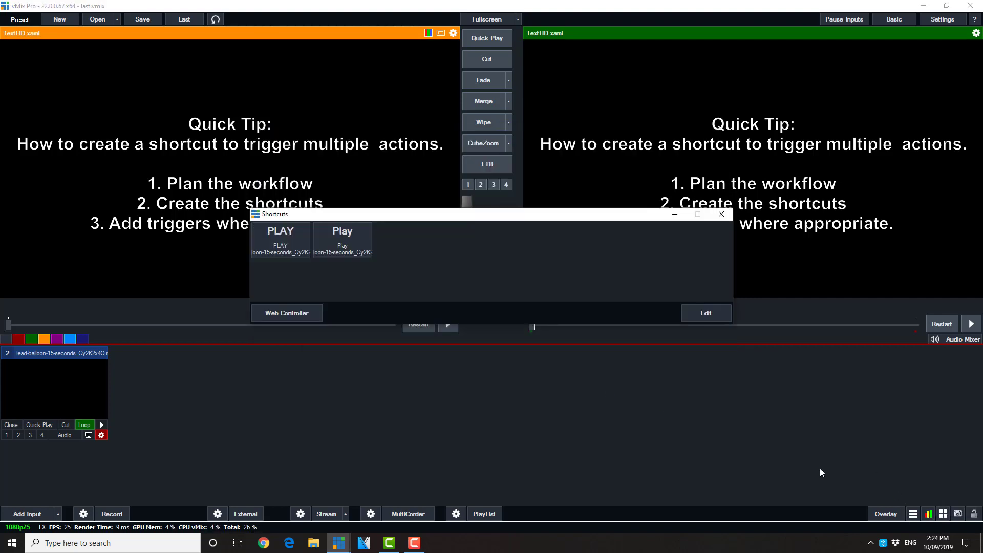
pyautogui.click(352, 247)
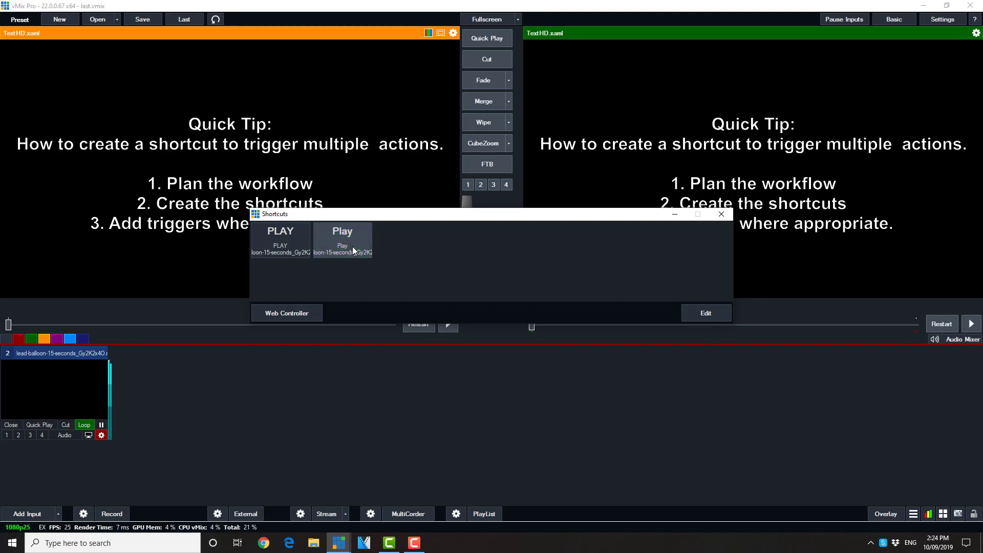
pyautogui.click(352, 247)
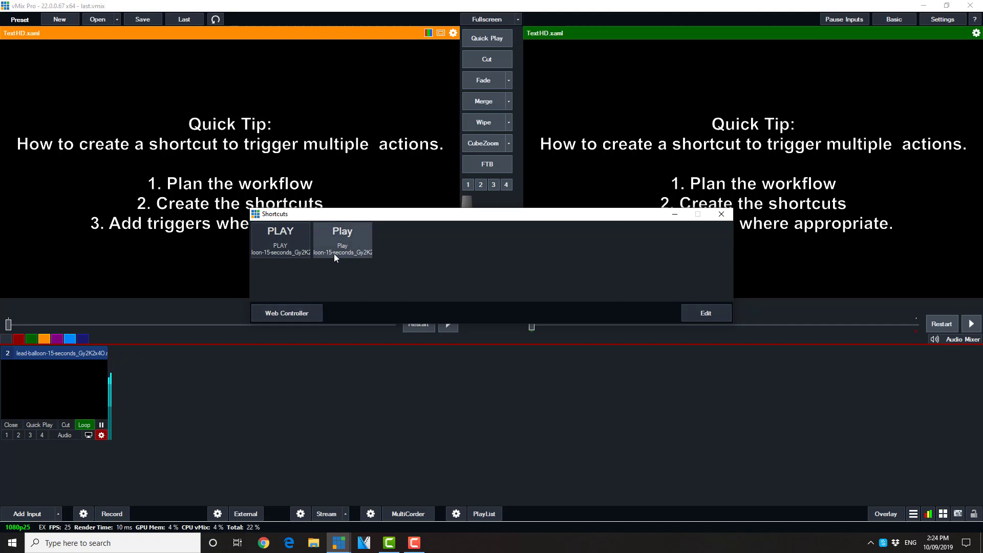
pyautogui.click(103, 426)
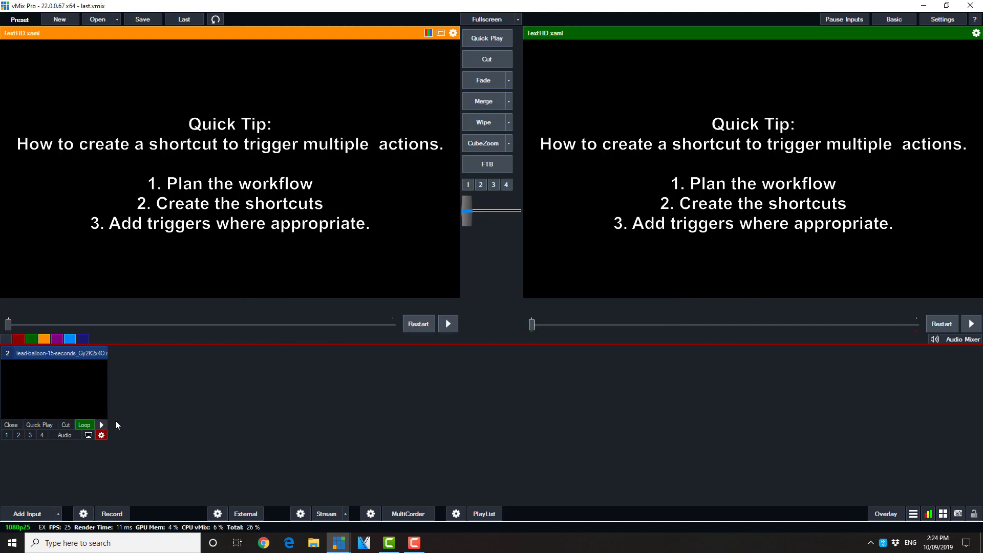
pyautogui.click(943, 515)
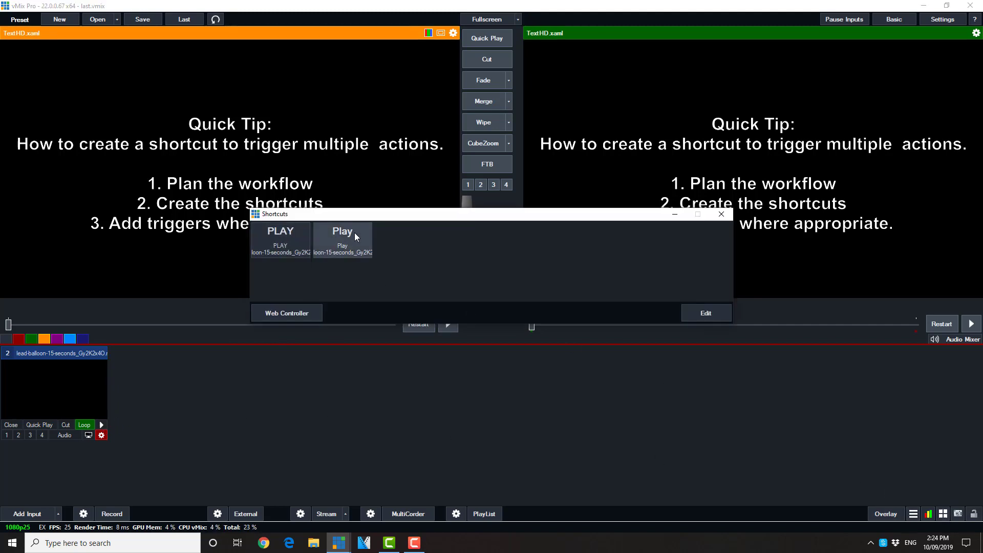
pyautogui.click(705, 313)
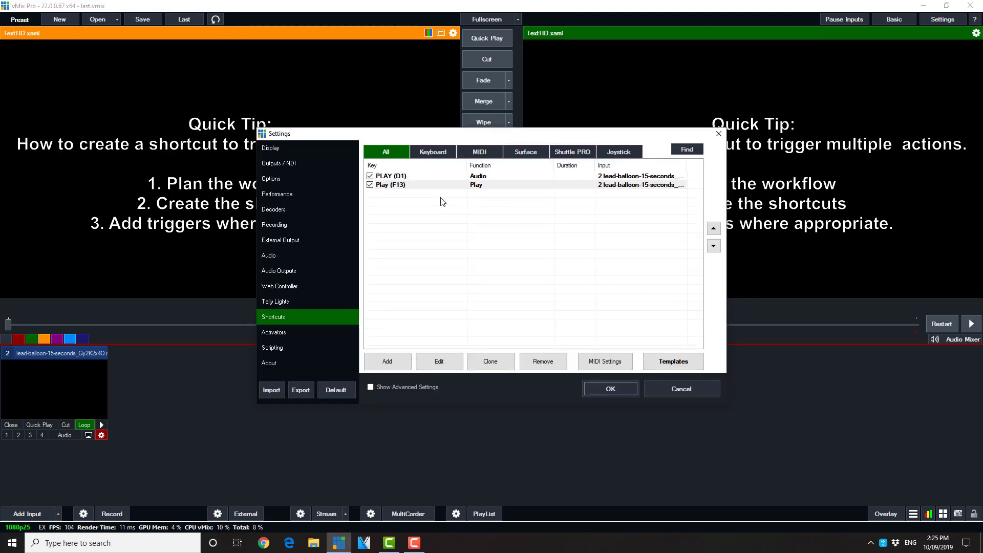
# Enable Show in Web Controller for the Play (F13) shortcut.
pyautogui.click(428, 188)
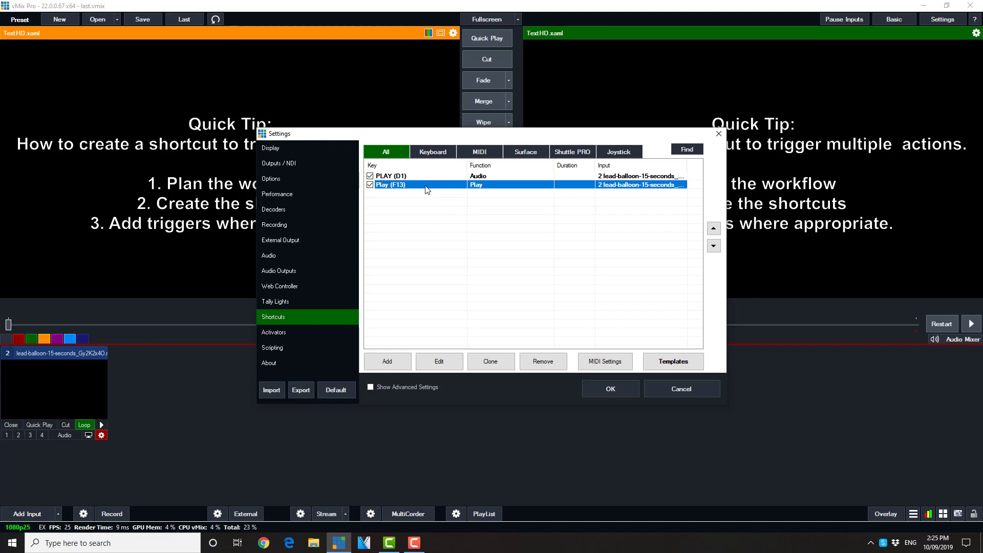
pyautogui.doubleClick(426, 189)
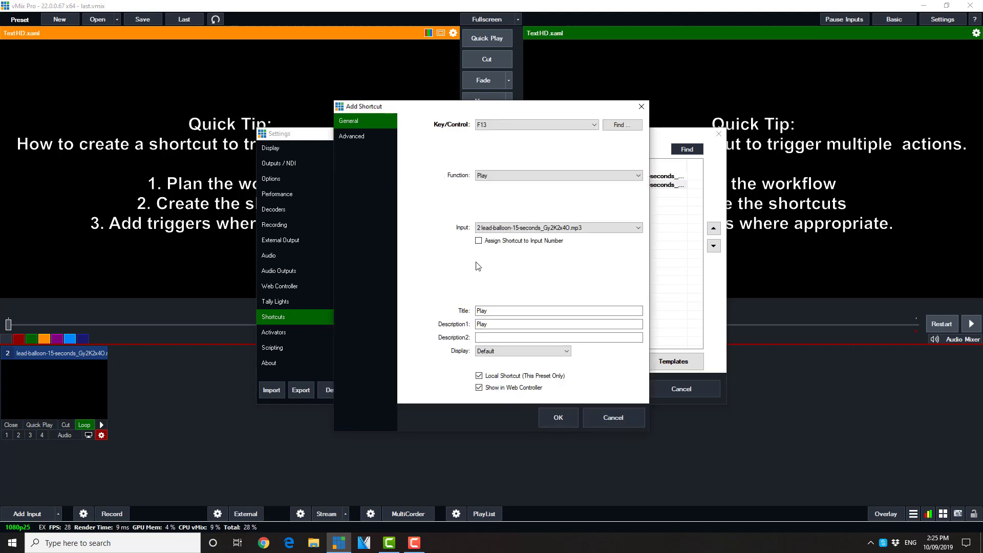
pyautogui.click(479, 388)
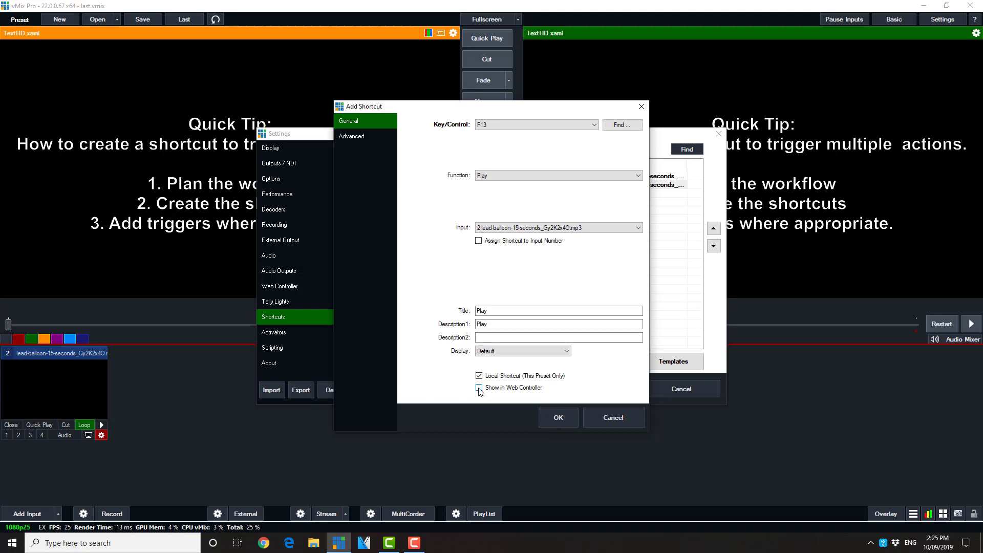
pyautogui.click(559, 418)
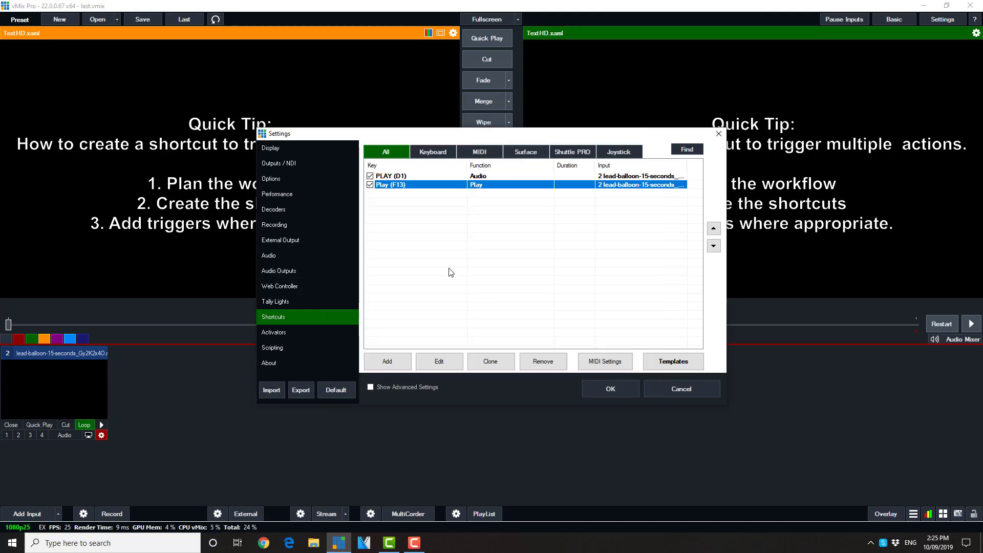
# Add F13 as an extra triggered key in PLAY (D1)'s advanced settings and save.
pyautogui.doubleClick(394, 179)
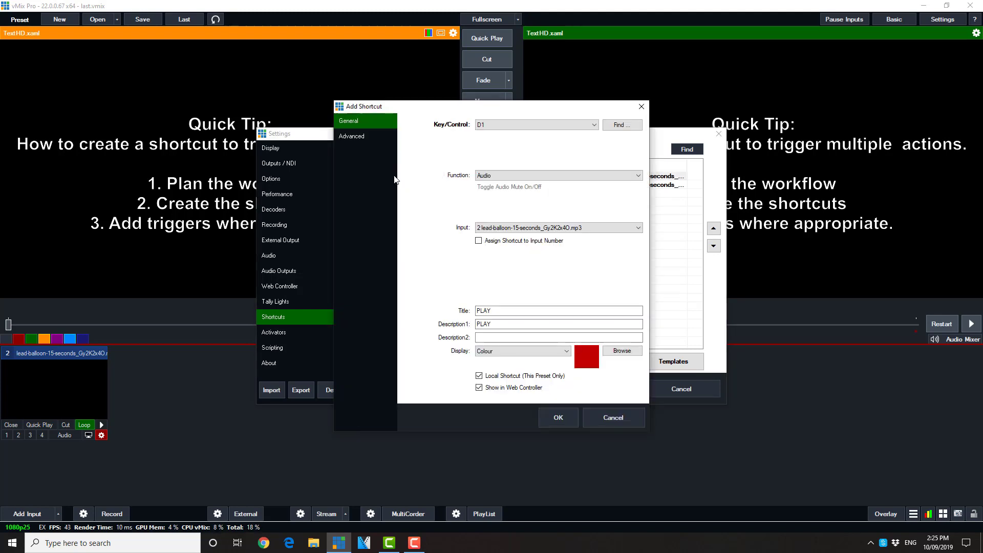
pyautogui.click(354, 138)
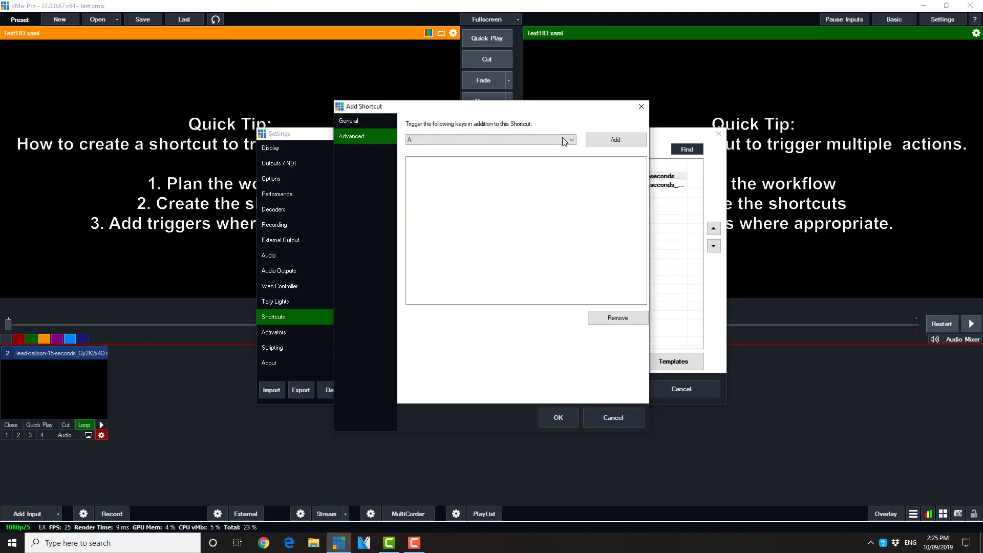
pyautogui.click(564, 141)
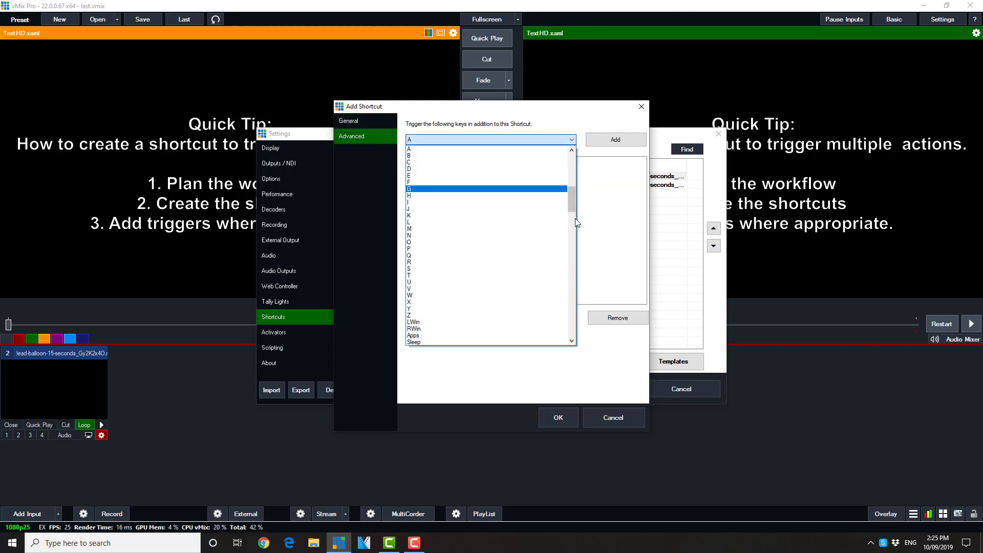
pyautogui.moveTo(572, 207); pyautogui.dragTo(570, 228)
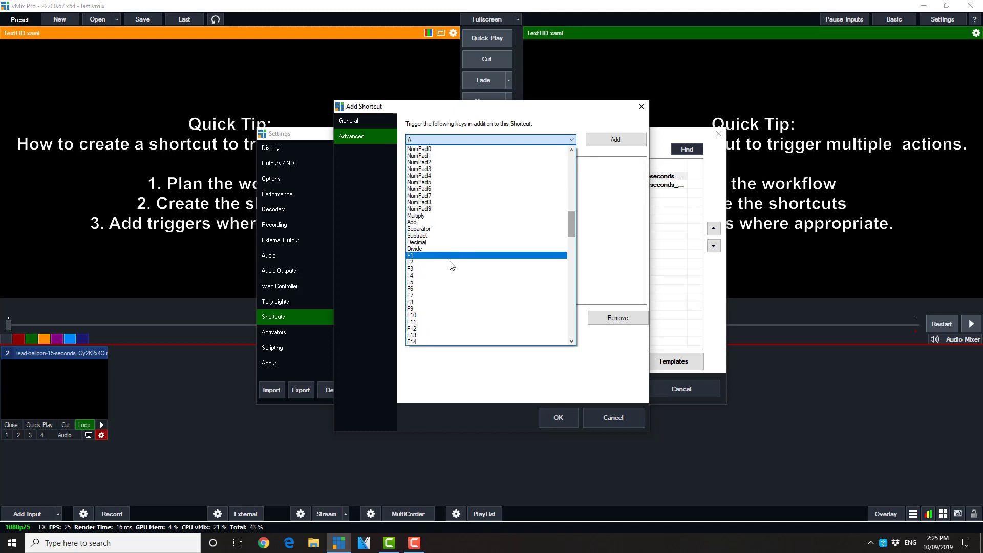
pyautogui.click(434, 336)
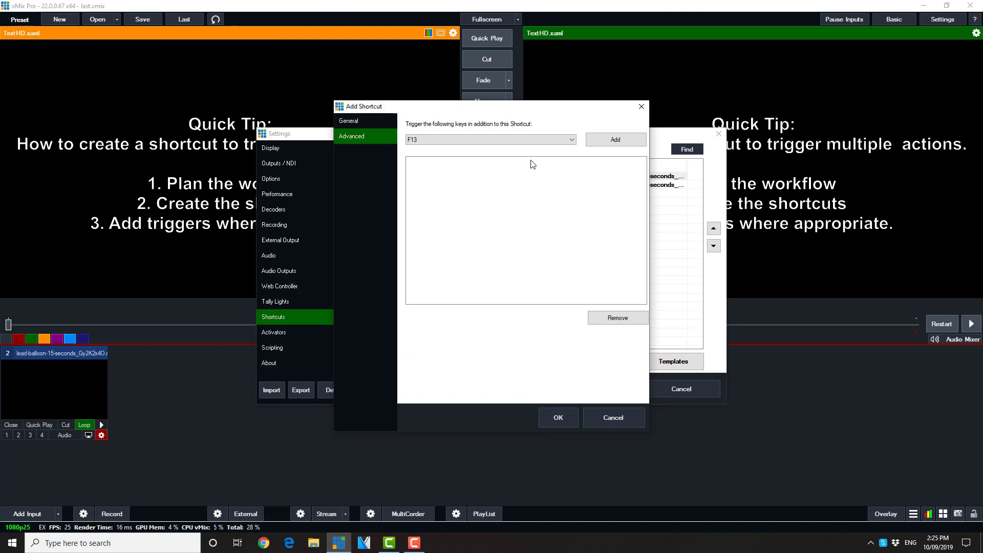
pyautogui.click(615, 139)
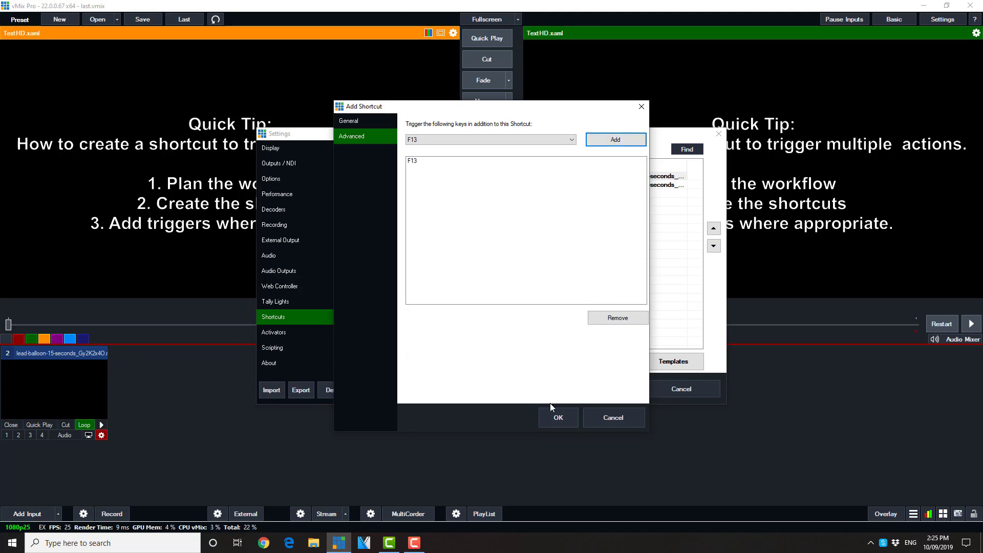
pyautogui.click(552, 419)
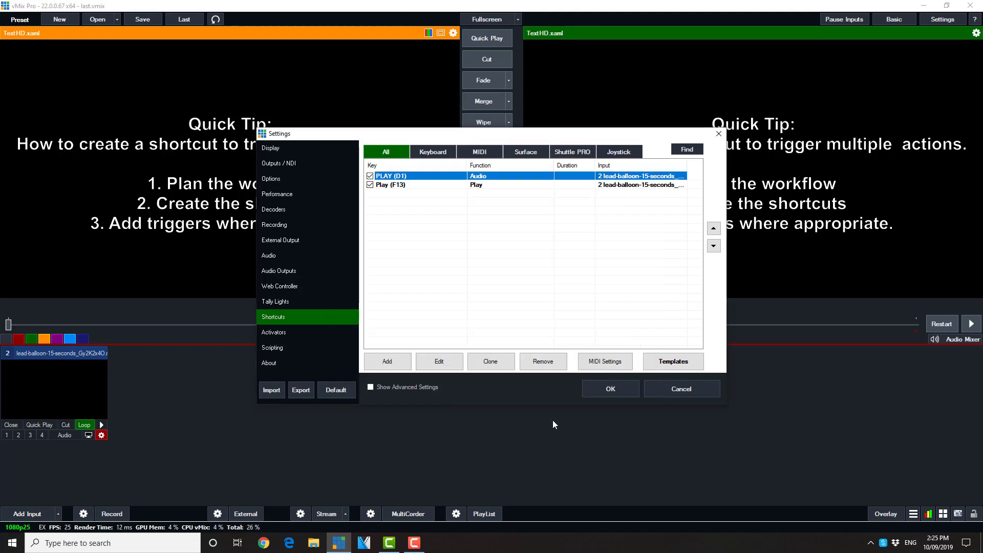
# Apply the settings, test PLAY to turn on audio and play input 2, then stop it.
pyautogui.click(611, 388)
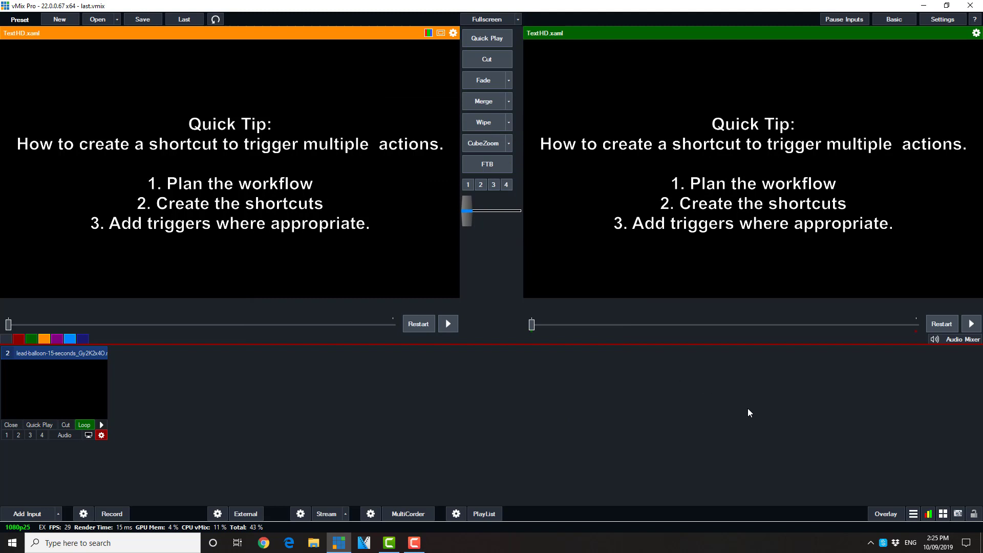
pyautogui.click(943, 514)
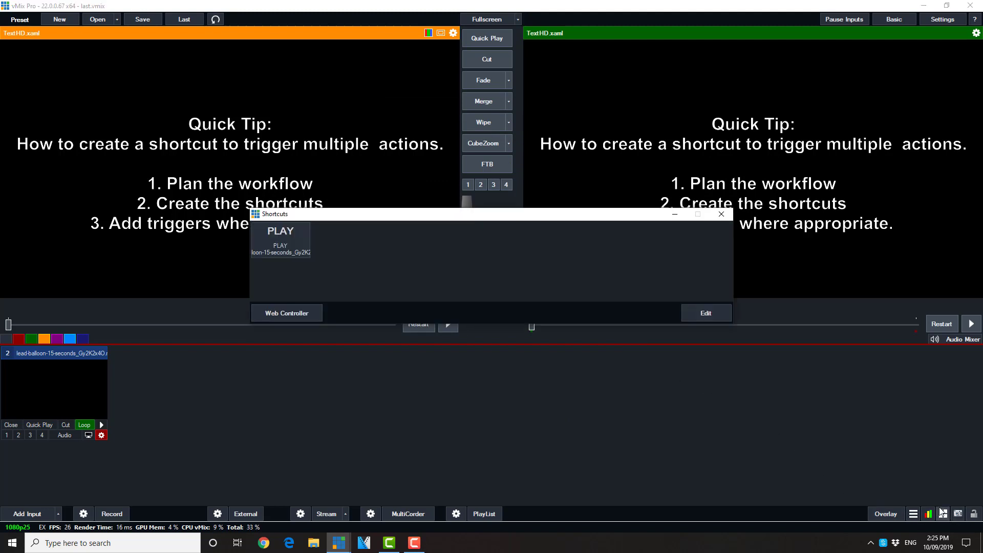
pyautogui.click(281, 239)
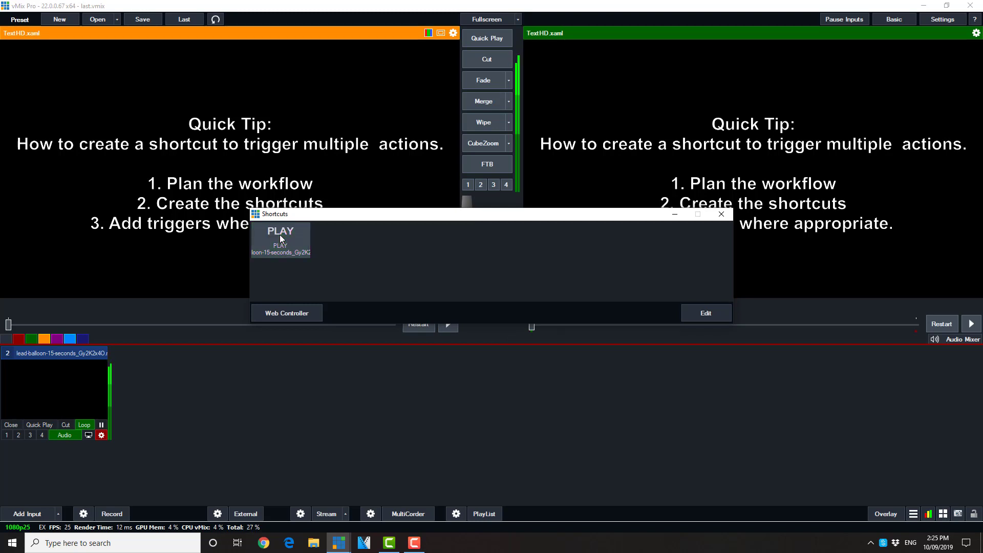
pyautogui.click(281, 239)
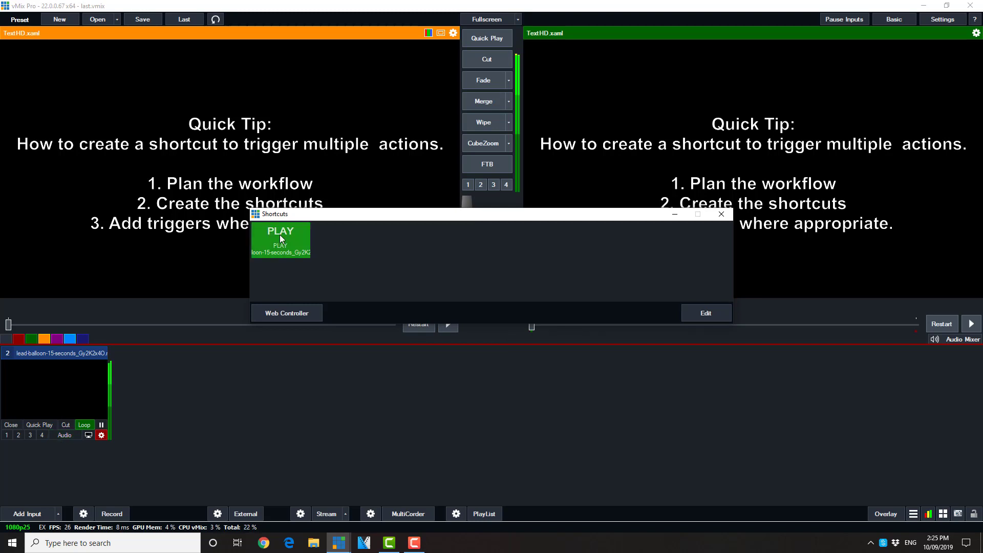
pyautogui.click(721, 214)
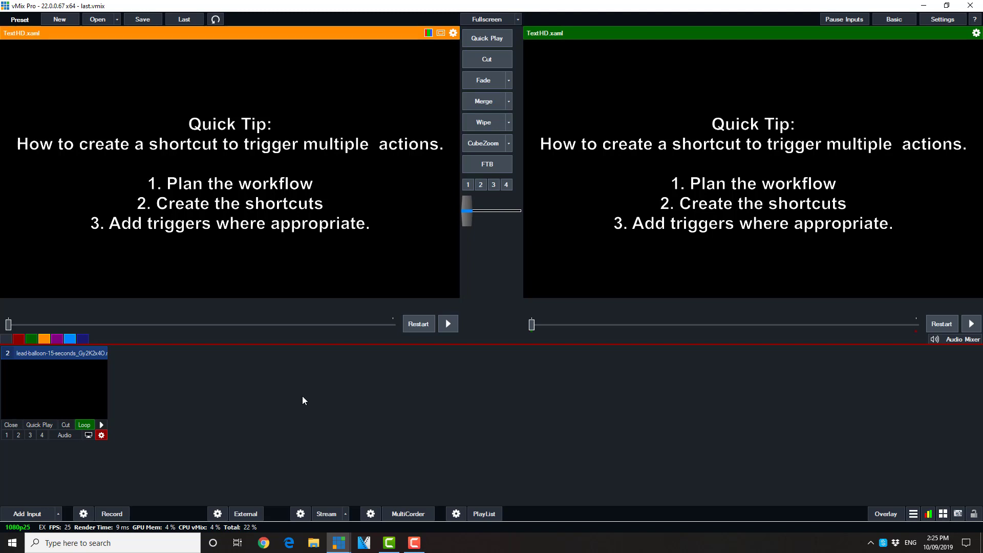
# Add the beautiful-blue-water-and-snow-covered-mountains-in-alaska MP4 video as input 3.
pyautogui.click(26, 514)
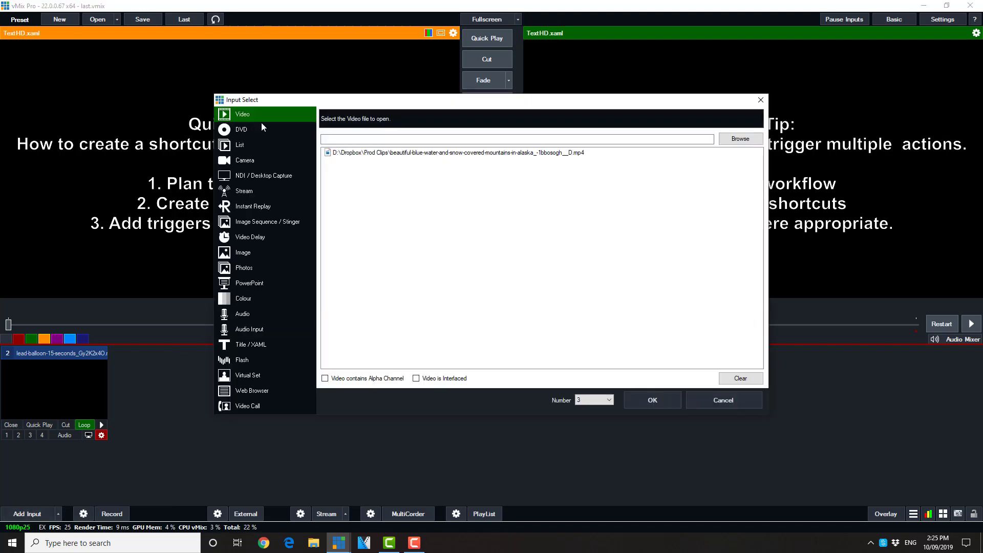
pyautogui.click(455, 153)
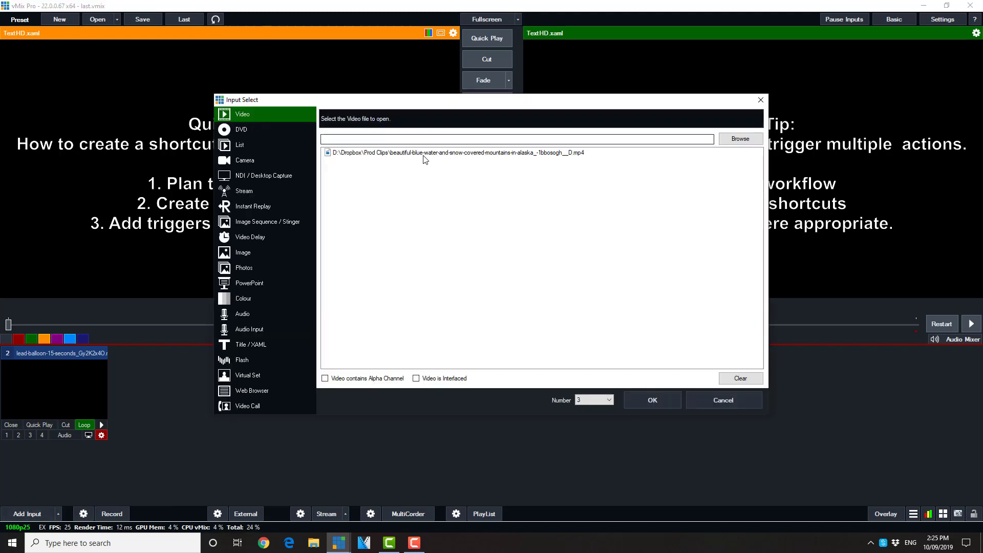
pyautogui.click(666, 400)
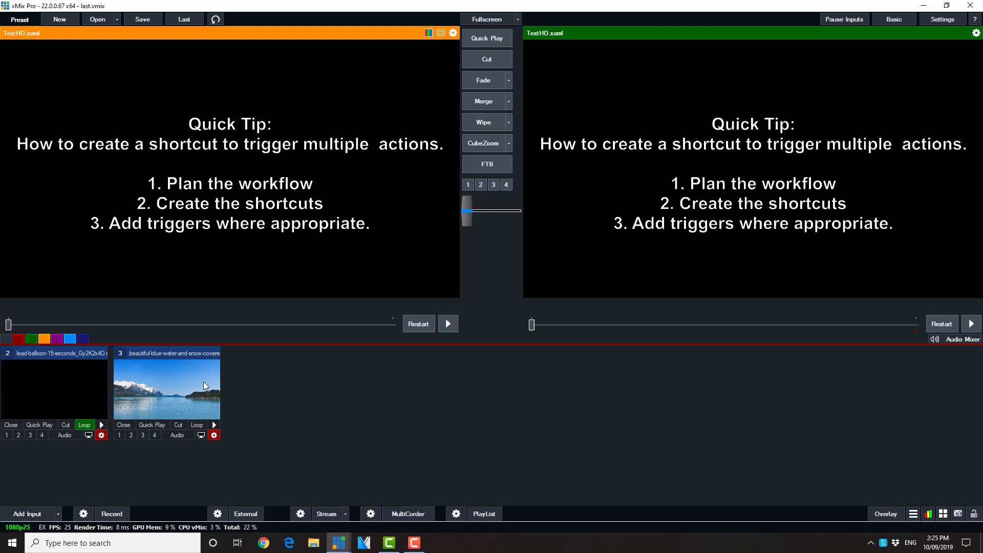
# Start a new shortcut in the shortcut settings and assign it the F14 key.
pyautogui.click(943, 514)
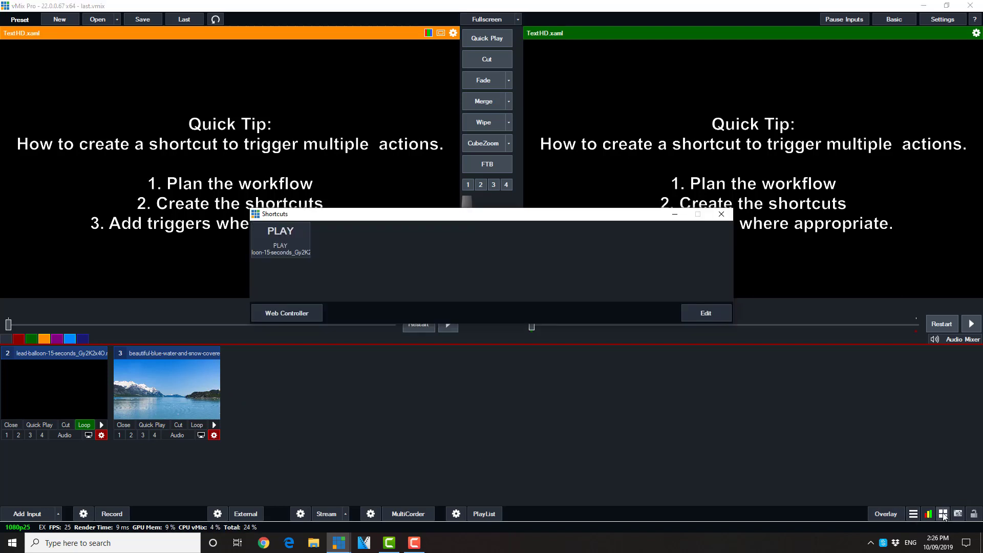
pyautogui.click(705, 313)
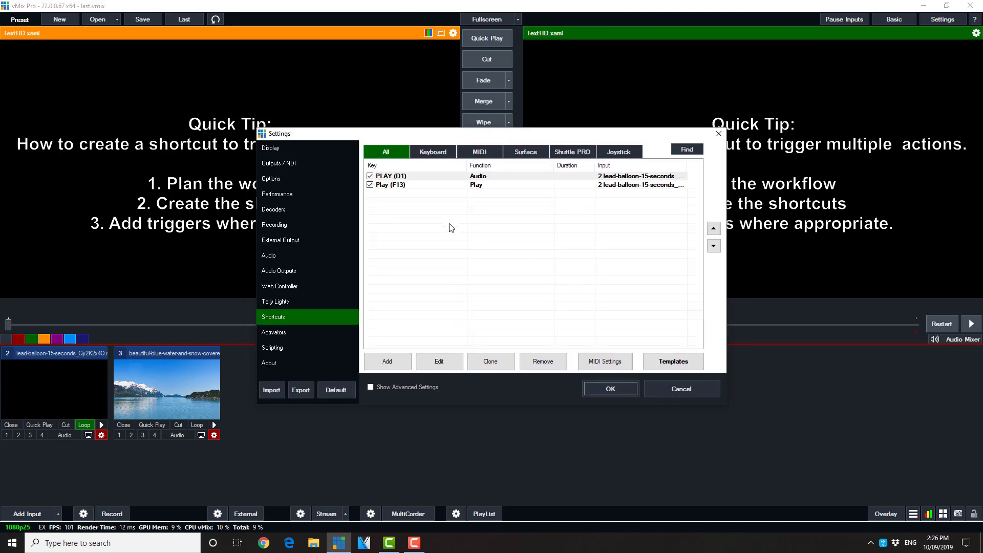
pyautogui.click(392, 368)
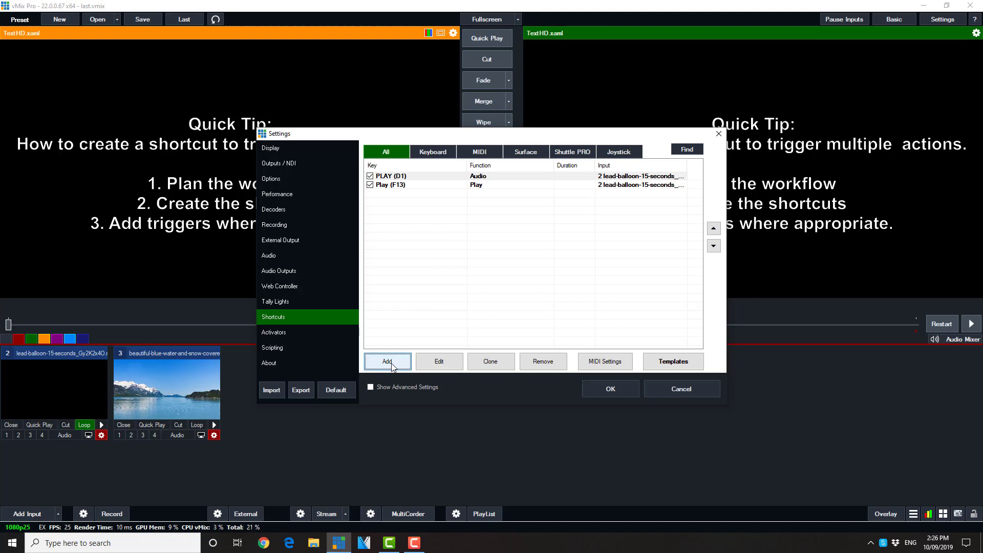
pyautogui.click(533, 124)
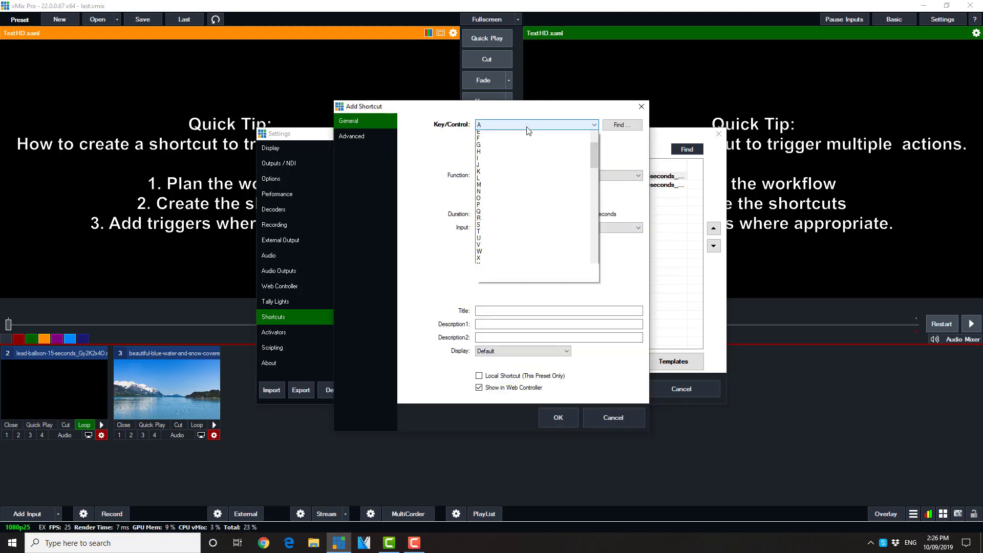
pyautogui.moveTo(593, 182); pyautogui.dragTo(597, 225)
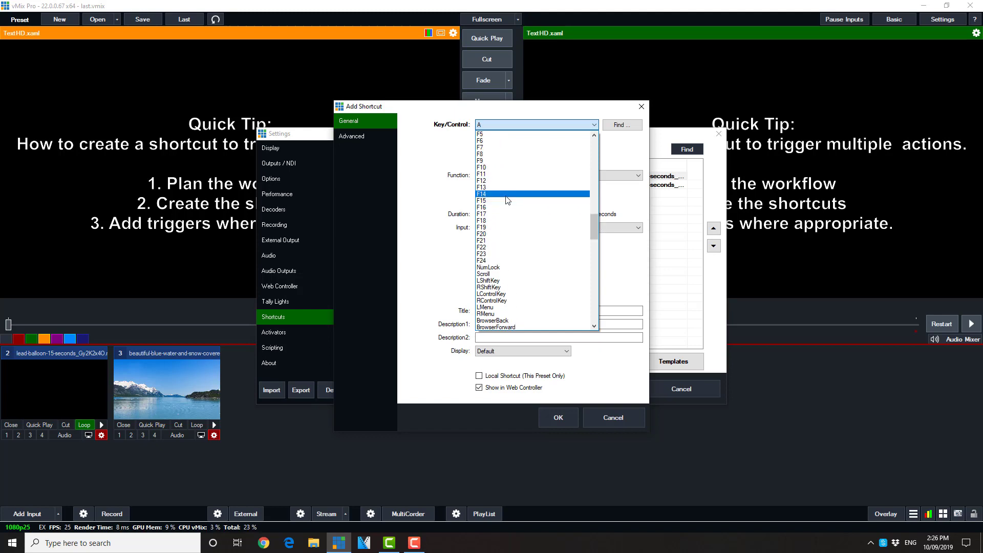
pyautogui.click(507, 194)
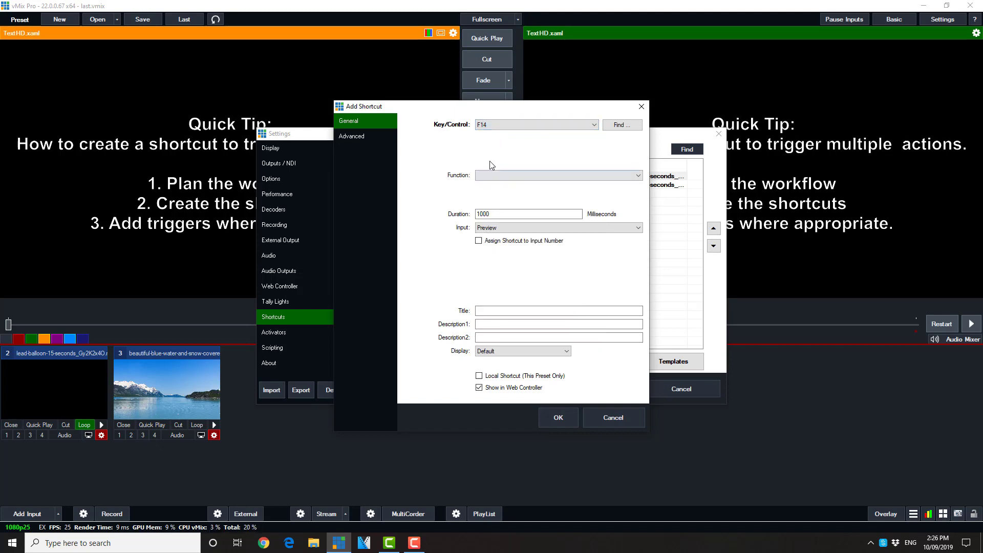
# Set the shortcut to a Fade transition to input 3, the mountain video.
pyautogui.click(494, 176)
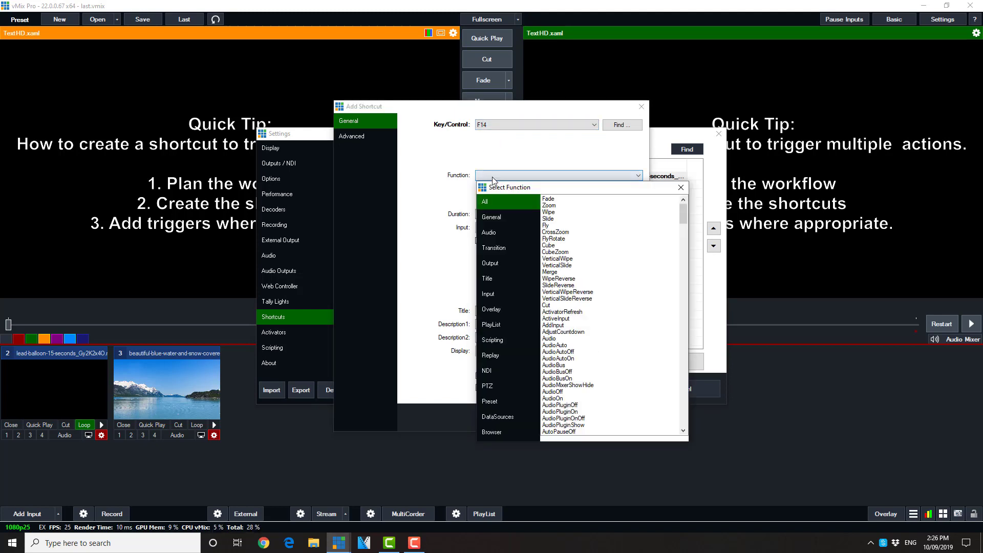
pyautogui.click(498, 294)
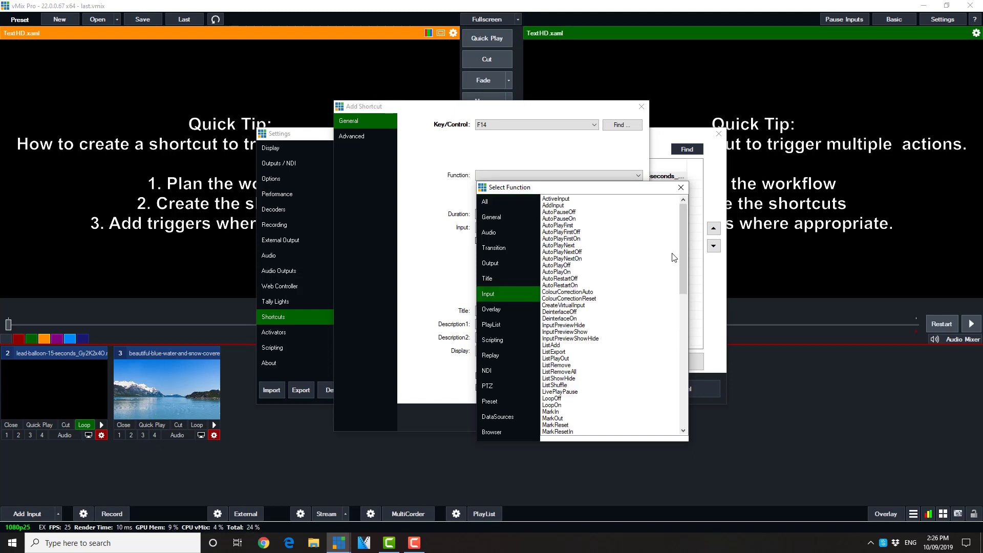
pyautogui.moveTo(684, 229); pyautogui.dragTo(499, 248)
pyautogui.click(499, 248)
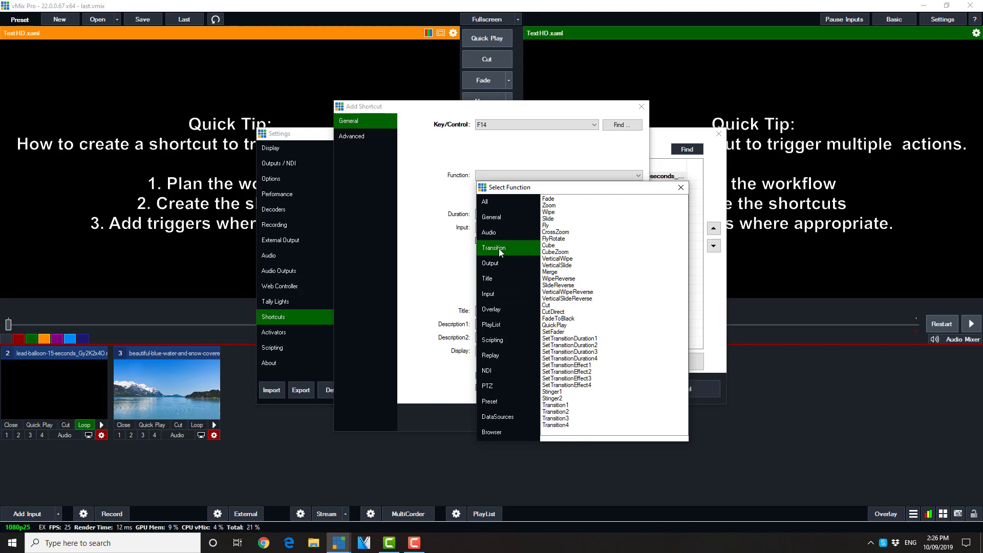
pyautogui.doubleClick(549, 199)
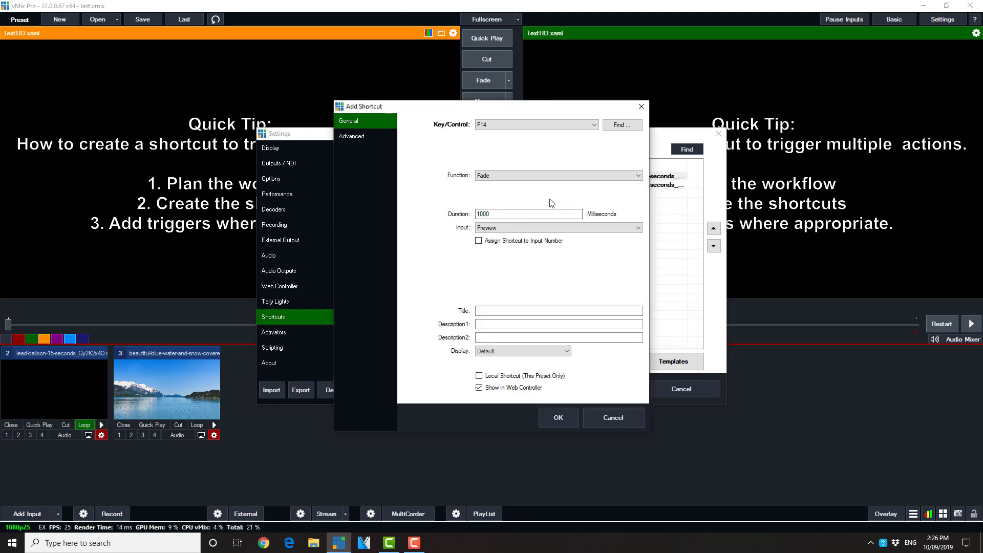
pyautogui.click(519, 231)
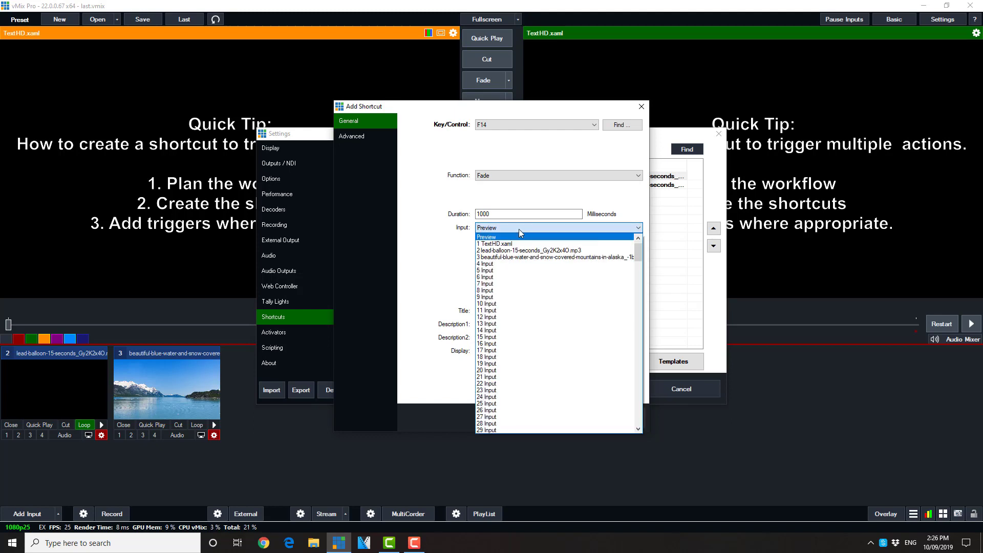
pyautogui.click(519, 258)
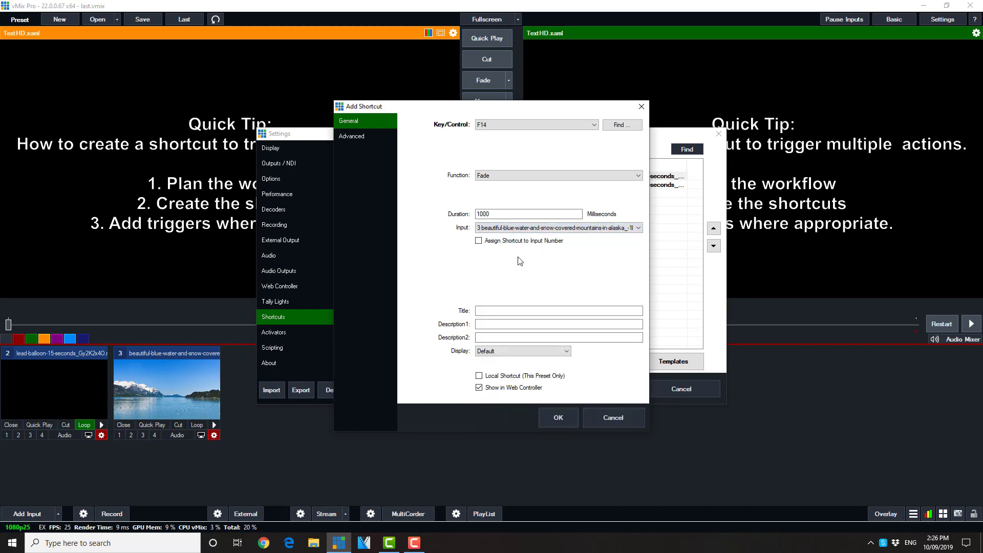
# Title it Play Clip, make it local, hide it from the web controller, and save.
pyautogui.click(489, 311)
pyautogui.write('P')
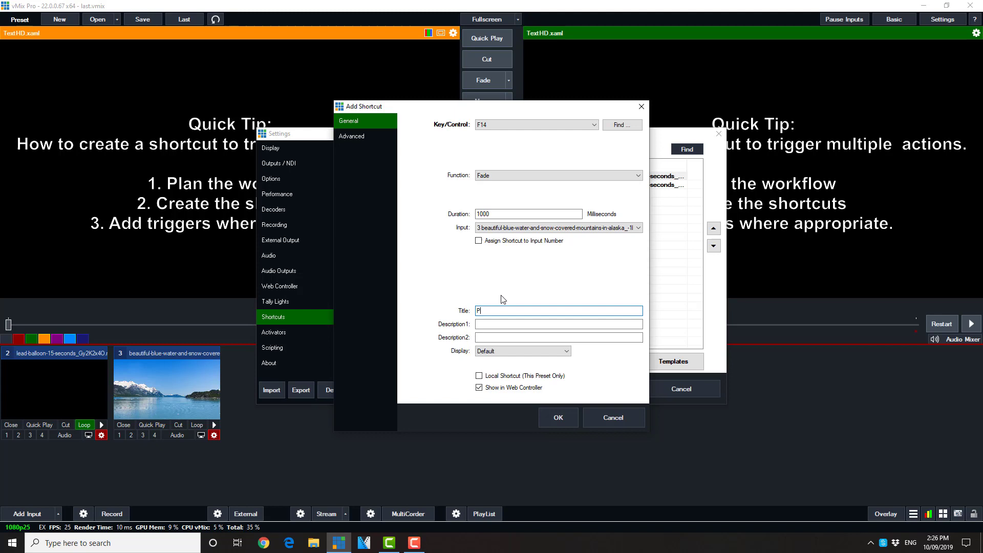
pyautogui.write('lay Cl')
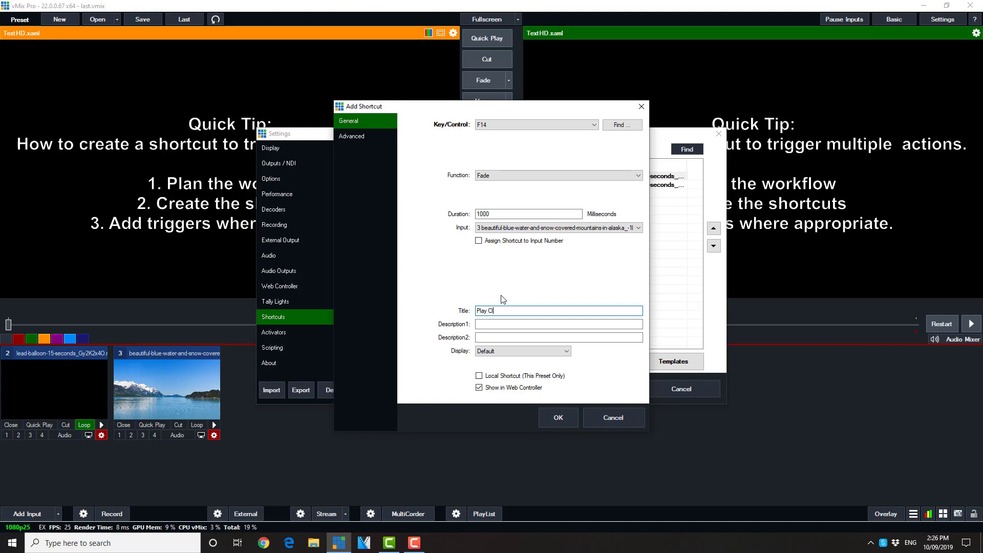
pyautogui.write('ip')
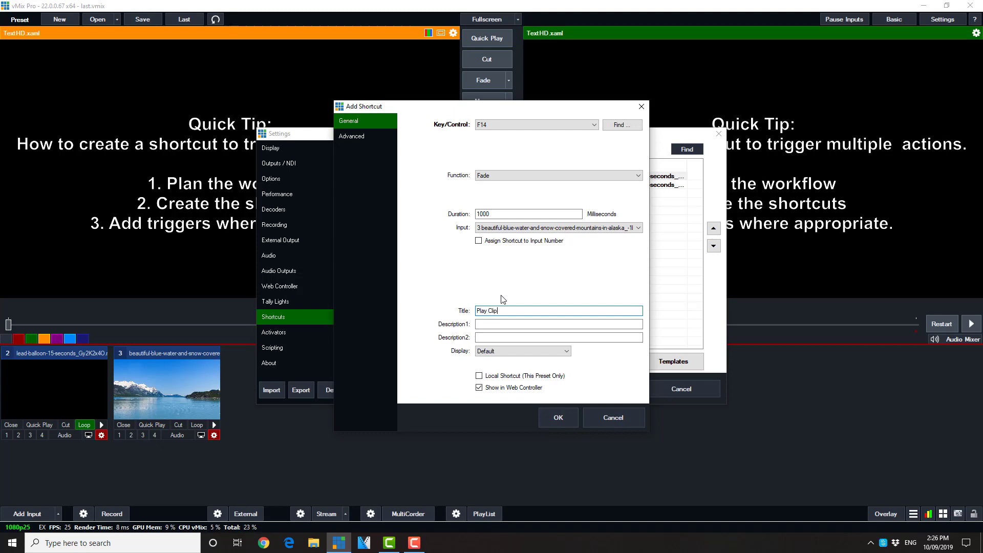
pyautogui.click(478, 375)
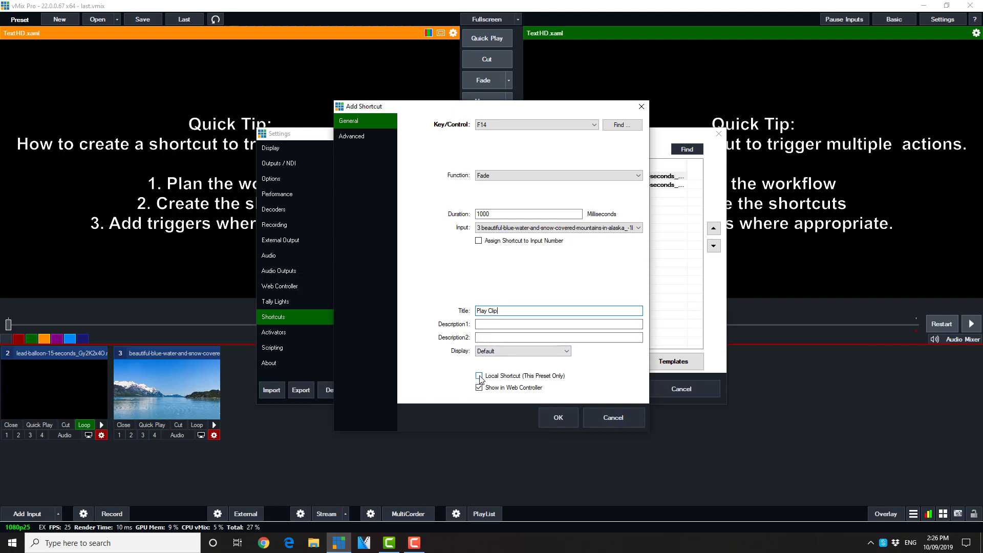
pyautogui.click(479, 388)
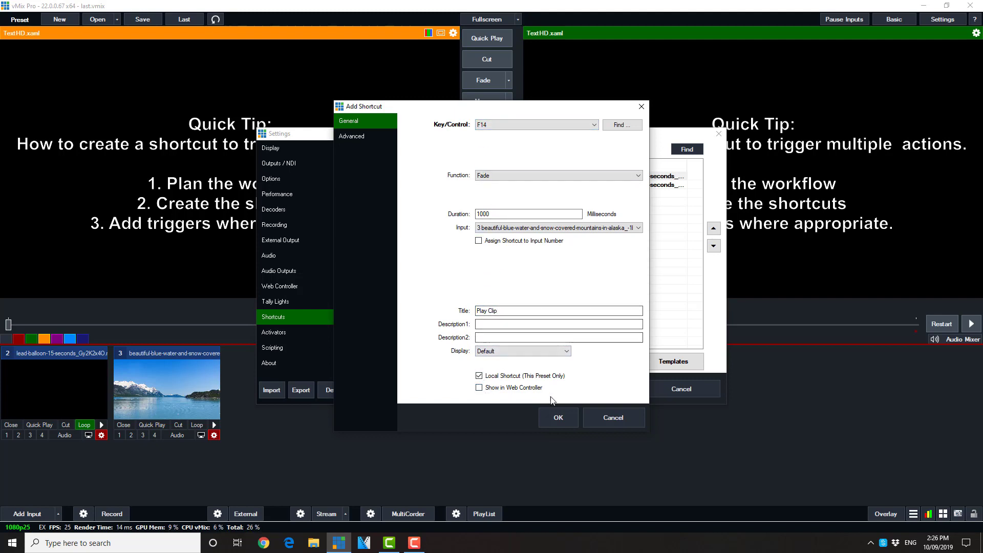
pyautogui.click(559, 417)
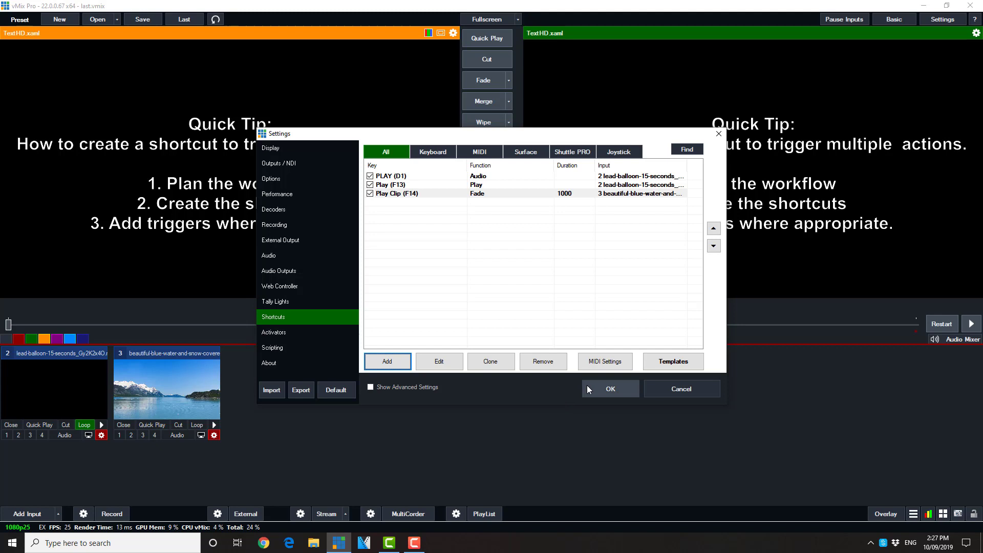
# Add F14 as an extra key triggered by the PLAY (D1) shortcut and save both dialogs.
pyautogui.click(400, 178)
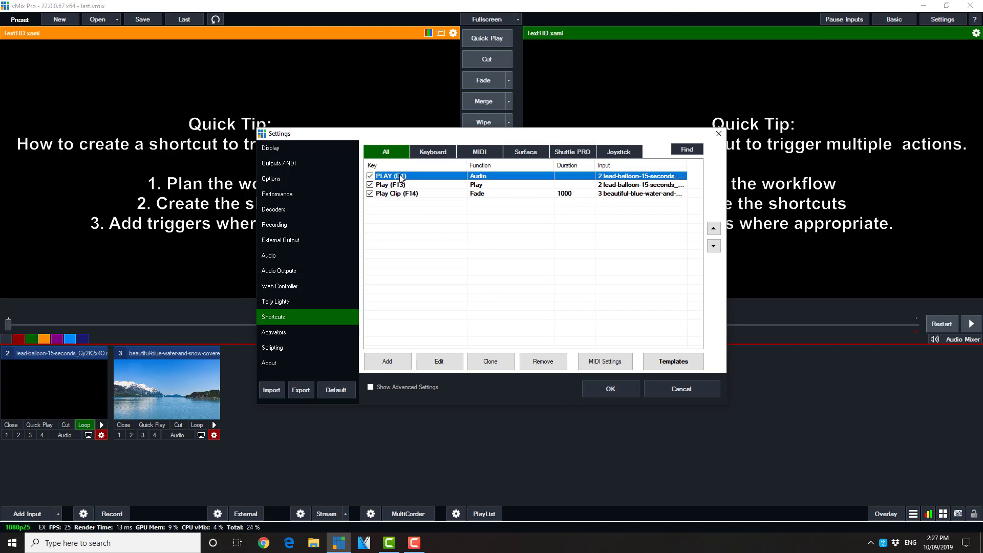
pyautogui.doubleClick(401, 177)
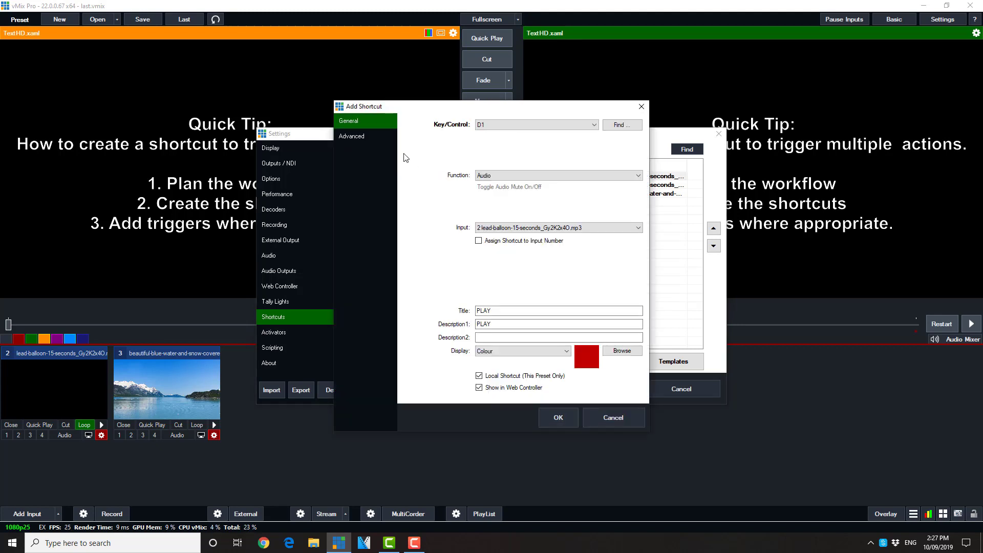
pyautogui.click(361, 137)
pyautogui.click(487, 141)
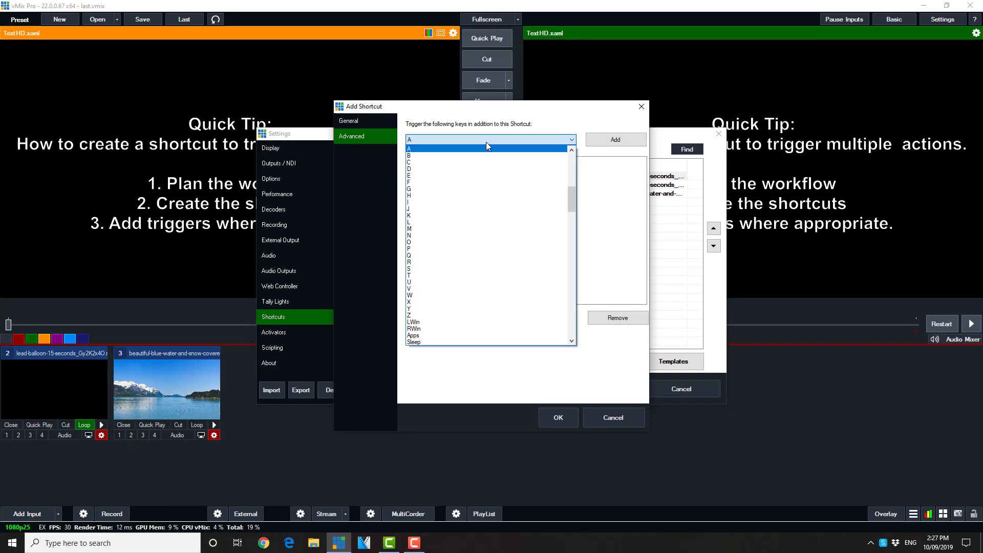
pyautogui.moveTo(572, 211); pyautogui.dragTo(573, 245)
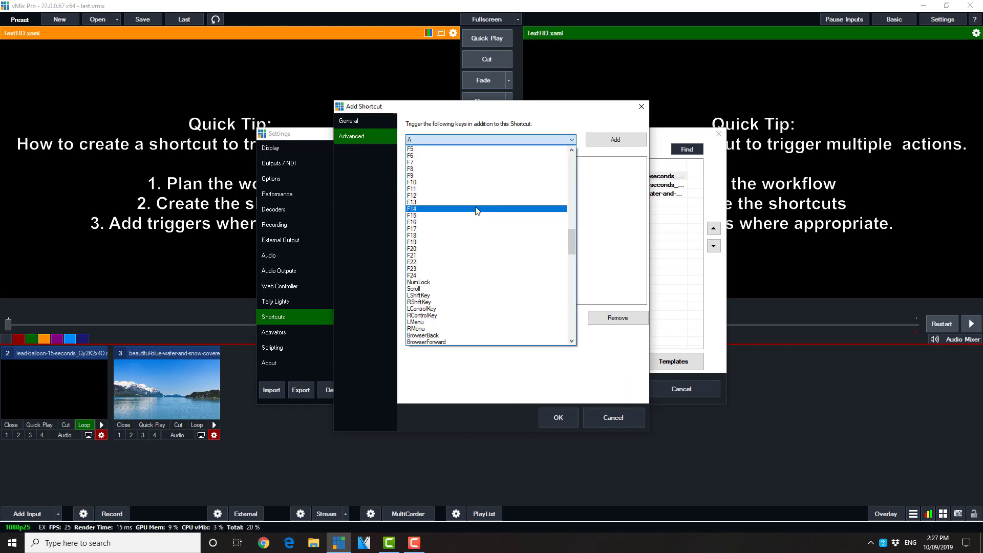
pyautogui.click(478, 210)
pyautogui.click(609, 143)
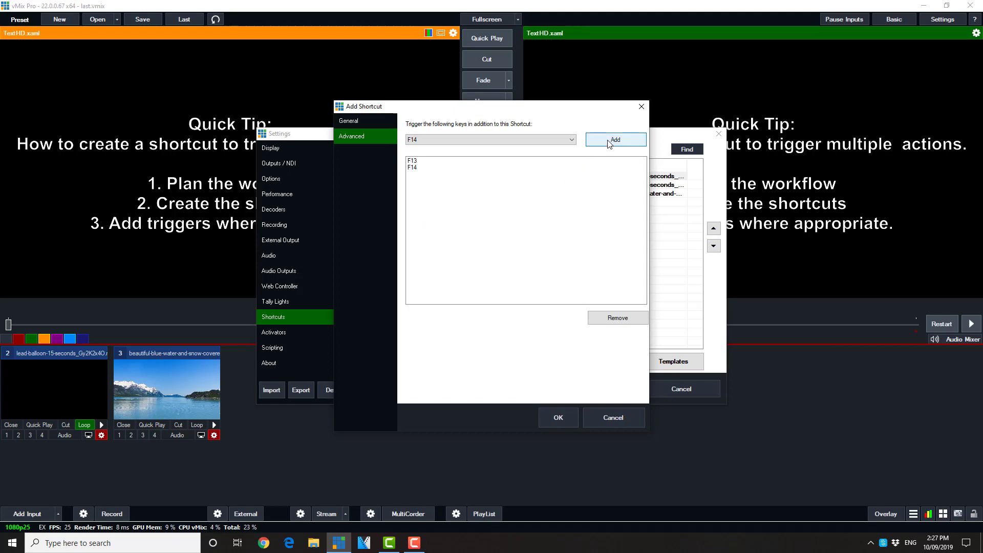
pyautogui.click(559, 416)
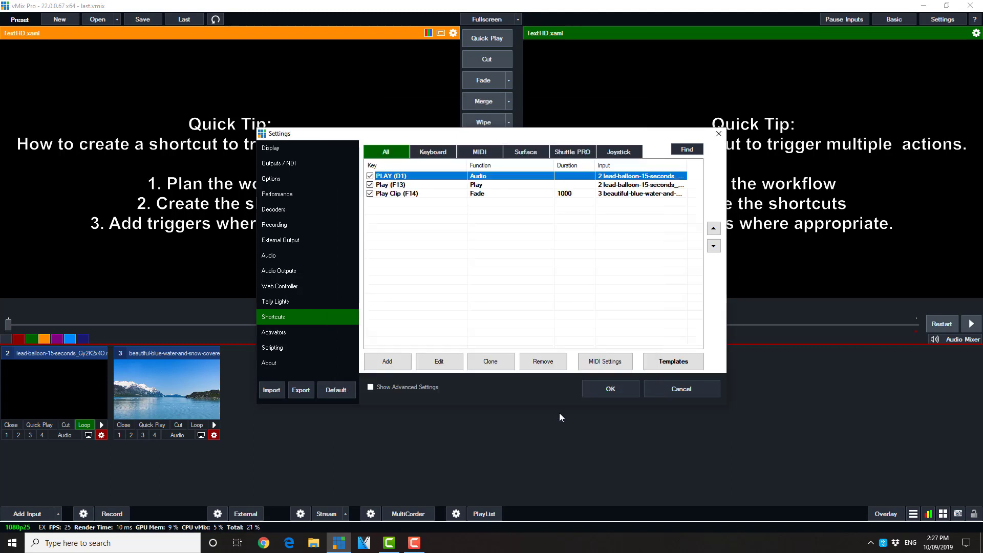
pyautogui.click(606, 389)
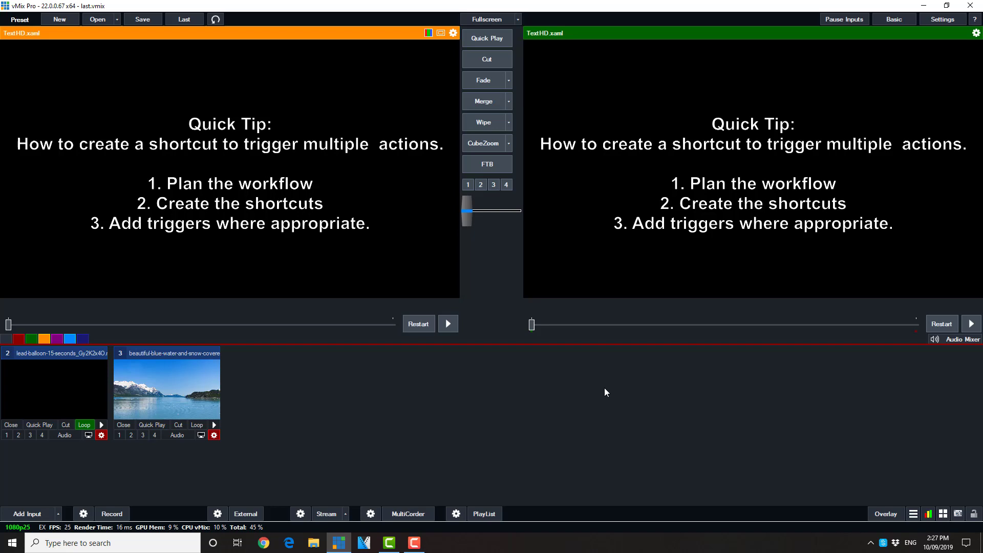
# Test the PLAY shortcut so the mountain video reaches output, then pause the lead-balloon input.
pyautogui.click(943, 514)
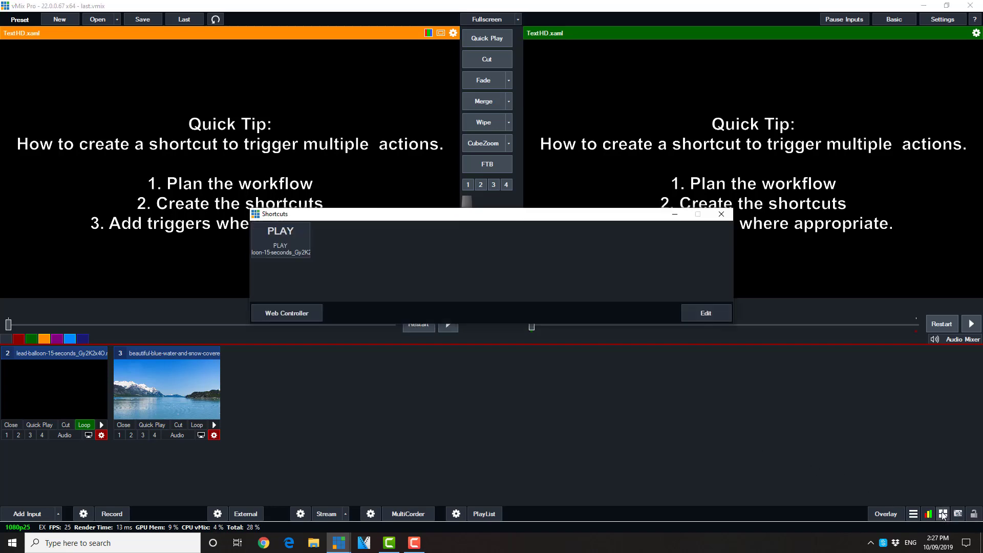
pyautogui.click(295, 245)
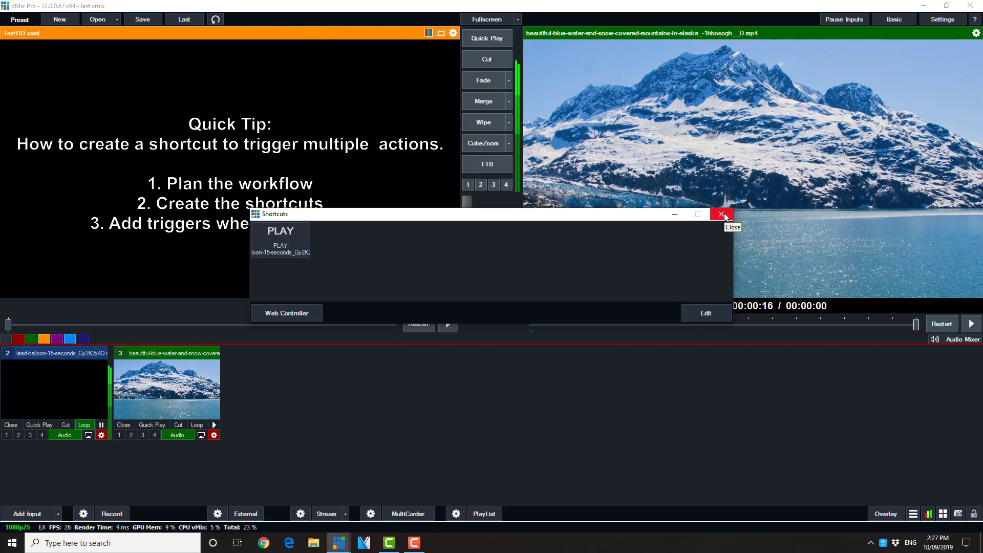
pyautogui.click(722, 215)
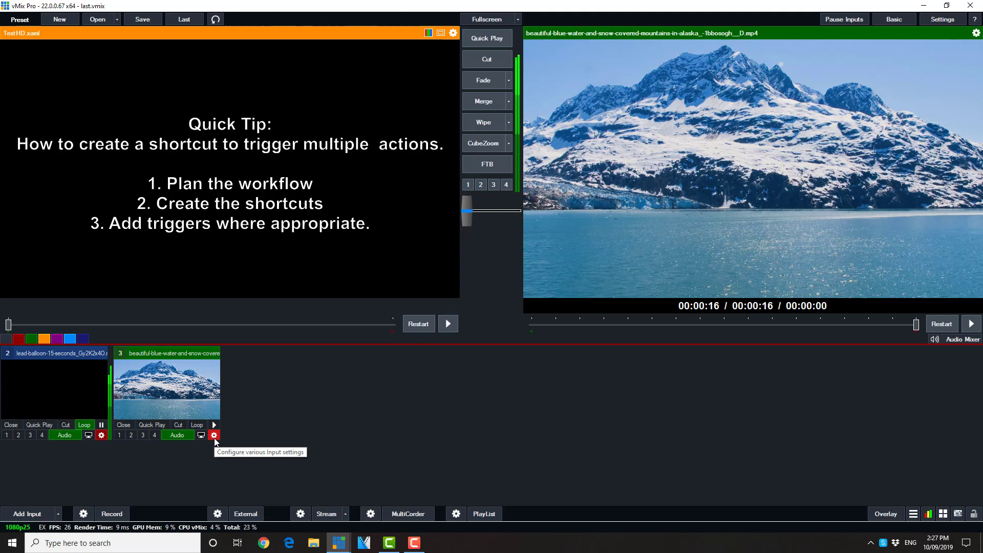
pyautogui.click(101, 425)
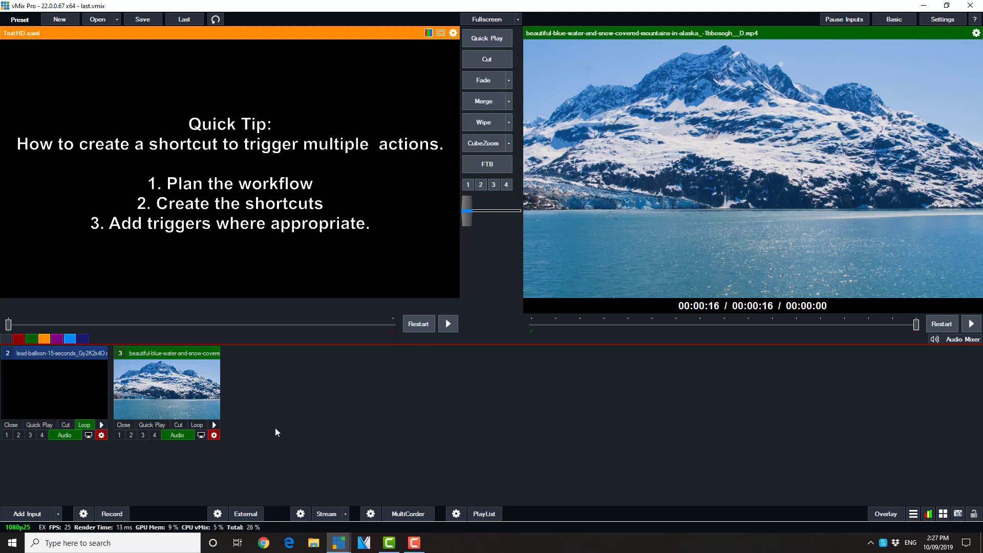
# Add an OnCompletion Fade trigger to Preview over 500 ms on the mountain video input.
pyautogui.click(217, 437)
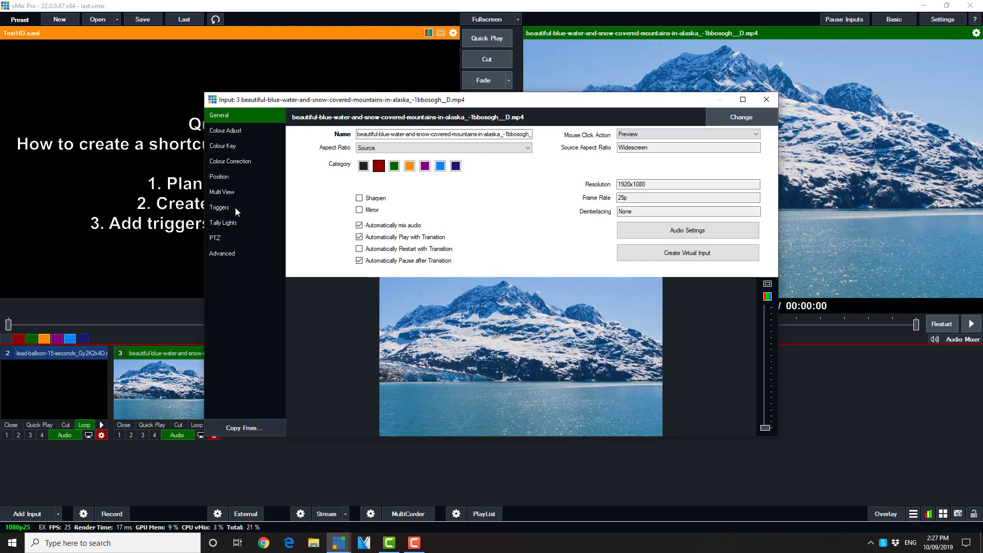
pyautogui.click(227, 206)
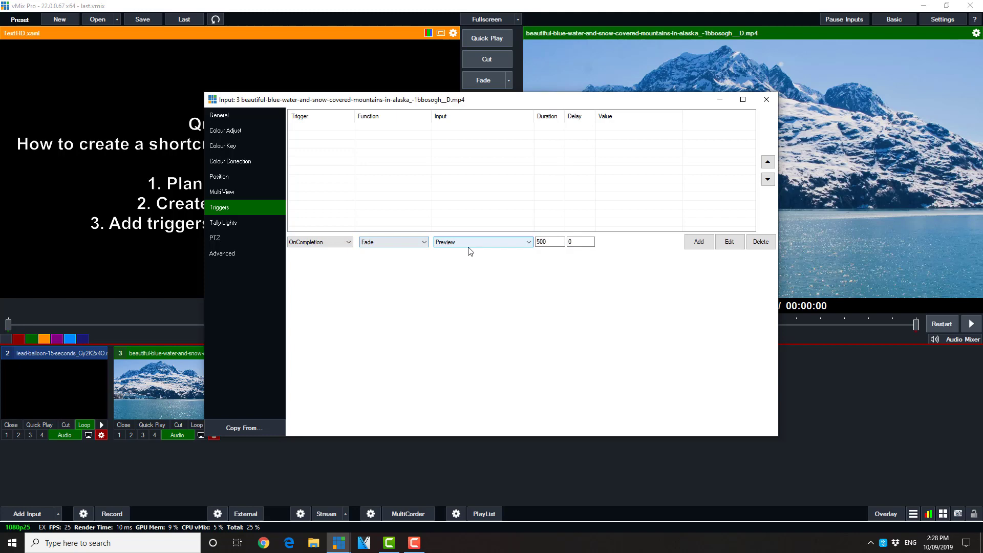
pyautogui.click(707, 248)
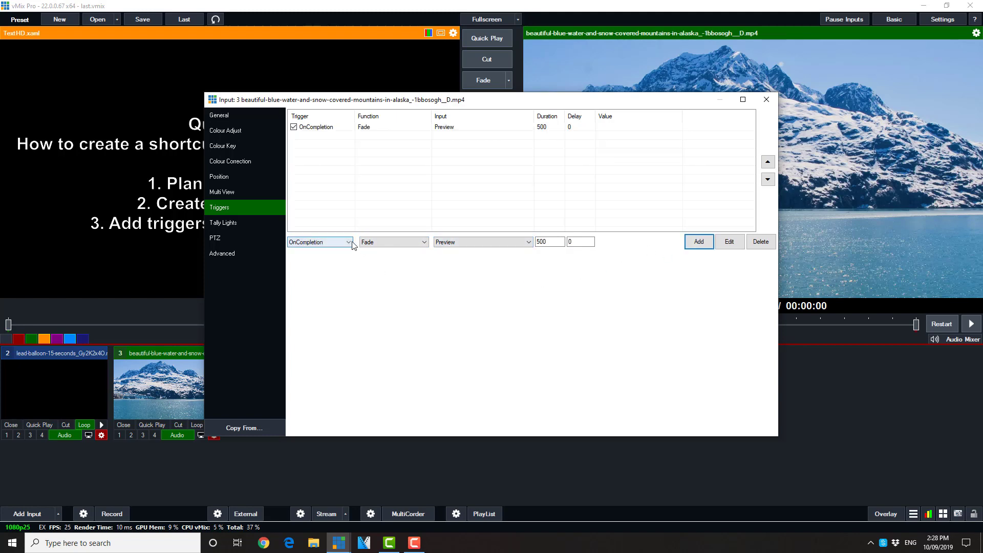
# Choose AudioOff from the audio functions for a second on-completion trigger.
pyautogui.click(395, 241)
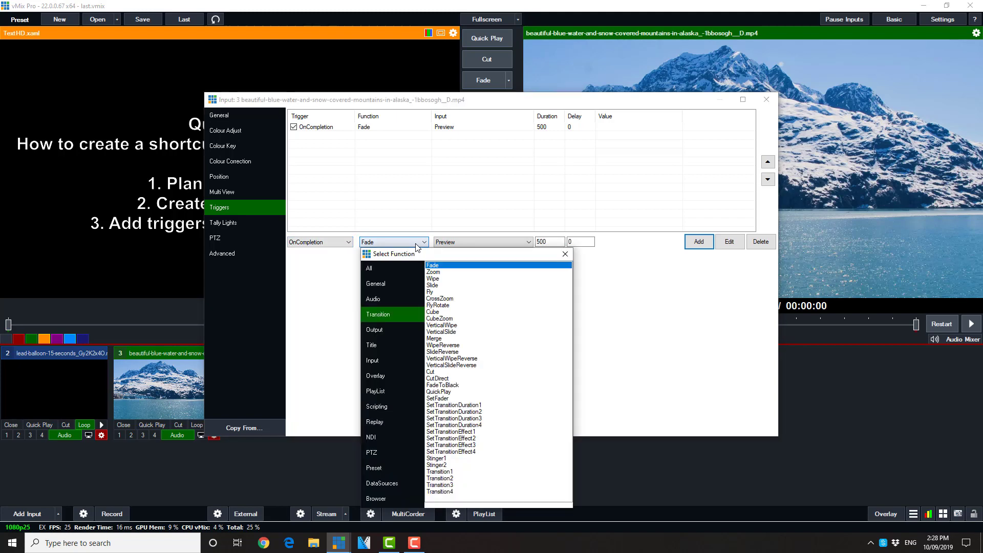
pyautogui.click(382, 300)
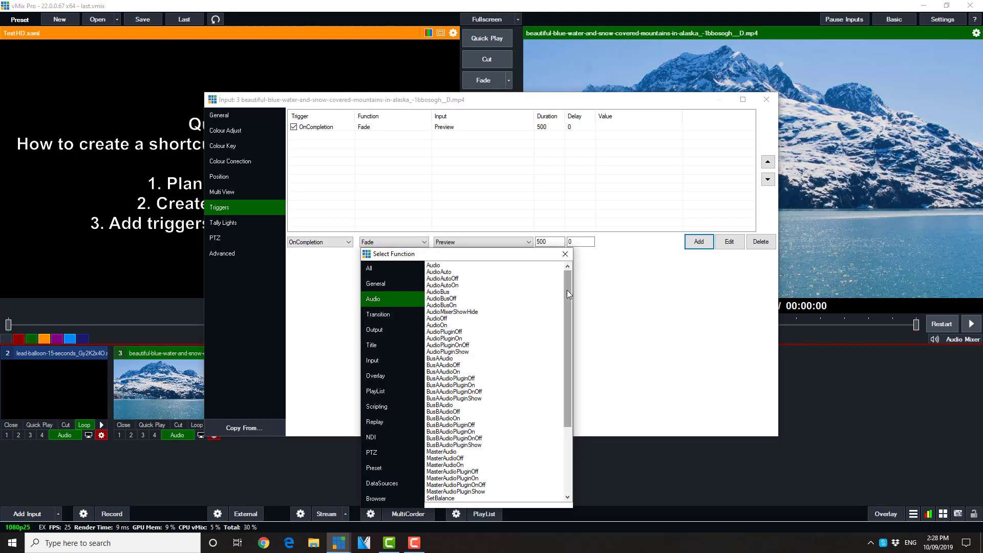
pyautogui.moveTo(570, 292); pyautogui.dragTo(570, 296)
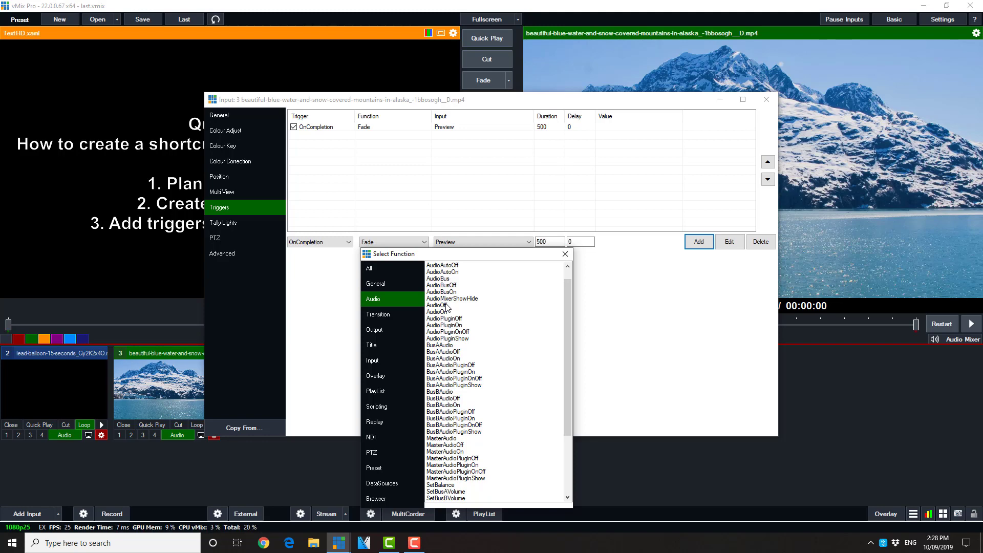
pyautogui.doubleClick(446, 305)
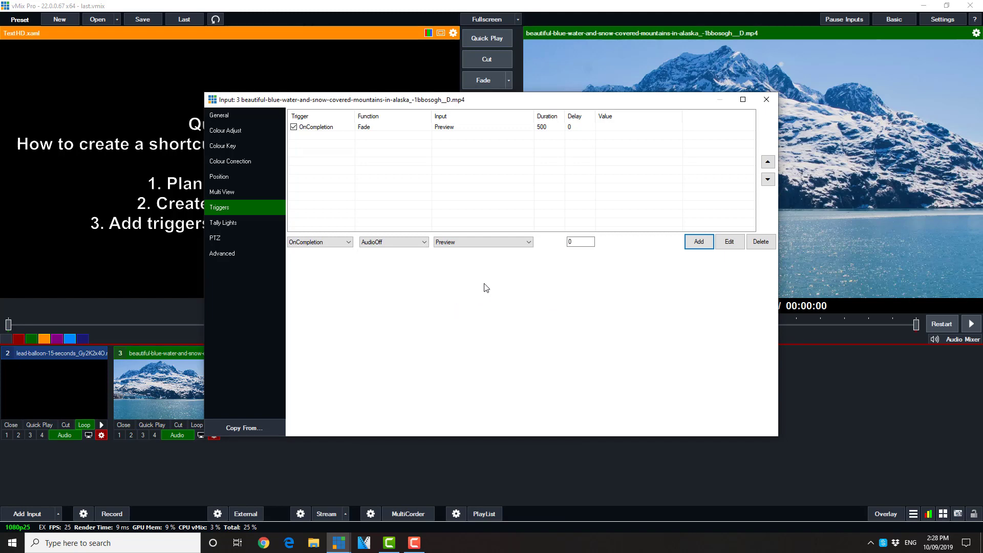
# Add the AudioOff trigger, then an OnCompletion Pause trigger targeting the lead-balloon input.
pyautogui.click(699, 242)
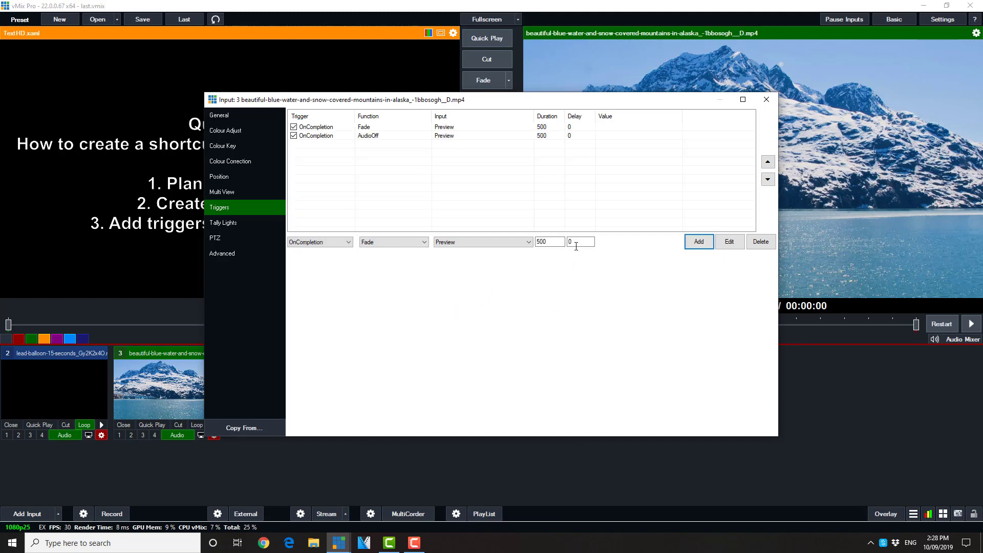
pyautogui.click(422, 242)
pyautogui.click(383, 360)
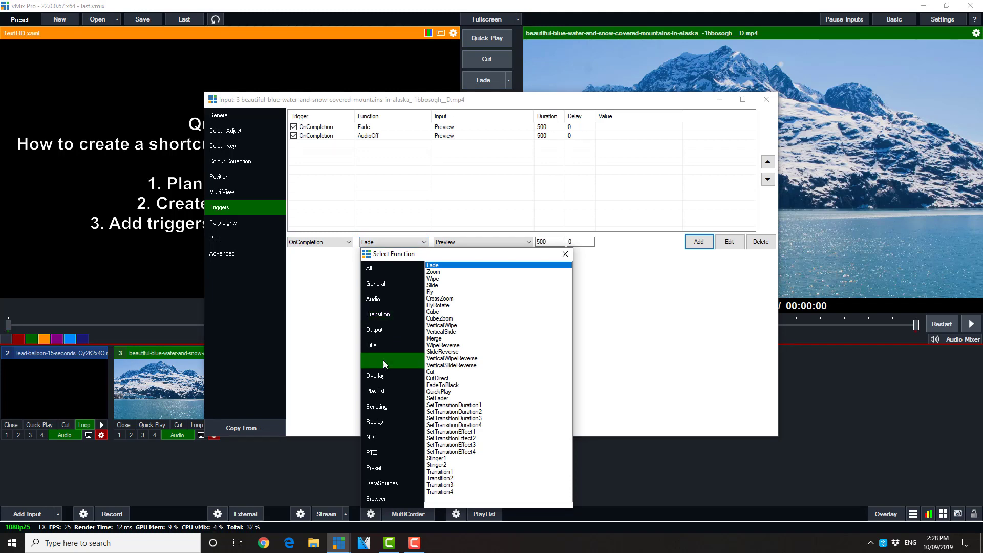
pyautogui.moveTo(566, 320); pyautogui.dragTo(570, 334)
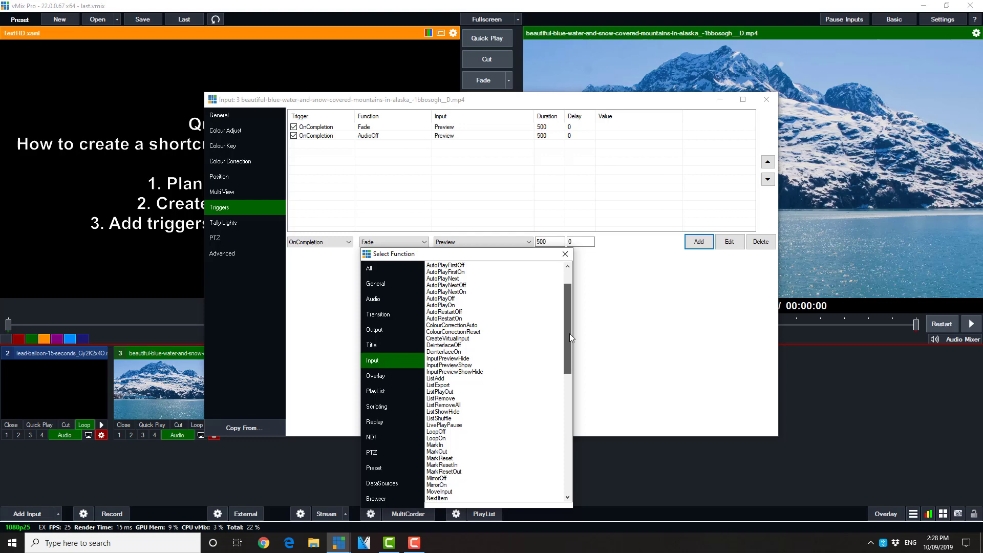
pyautogui.moveTo(569, 333); pyautogui.dragTo(574, 389)
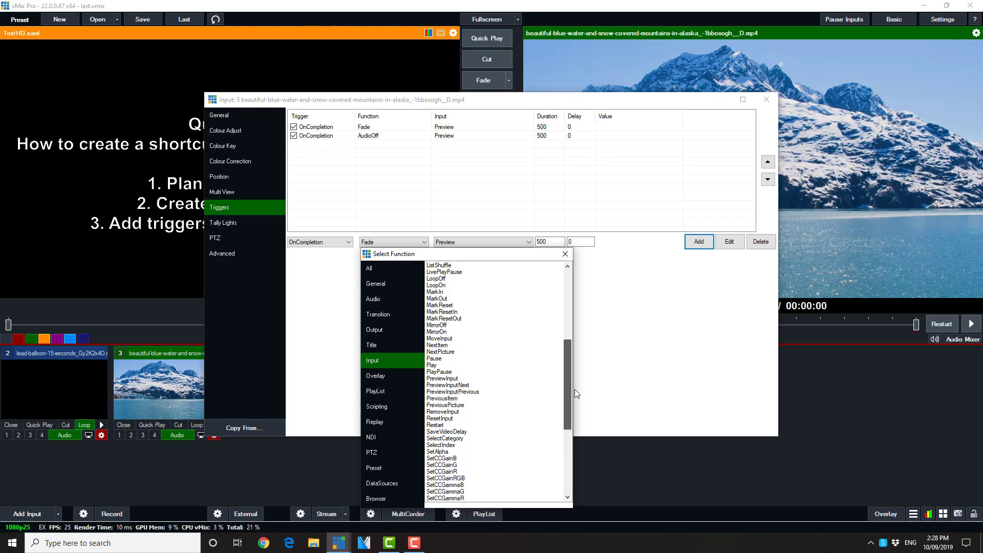
pyautogui.doubleClick(440, 359)
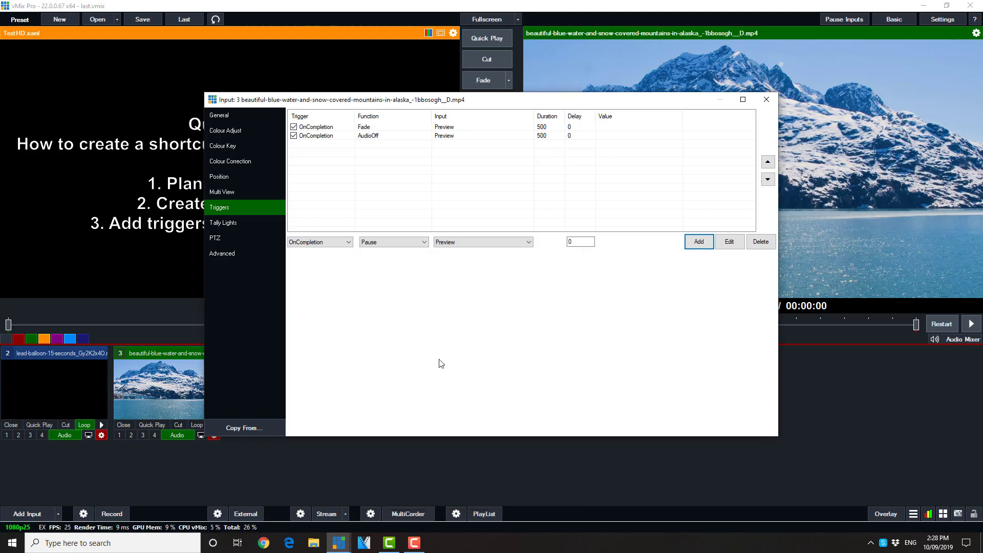
pyautogui.click(486, 243)
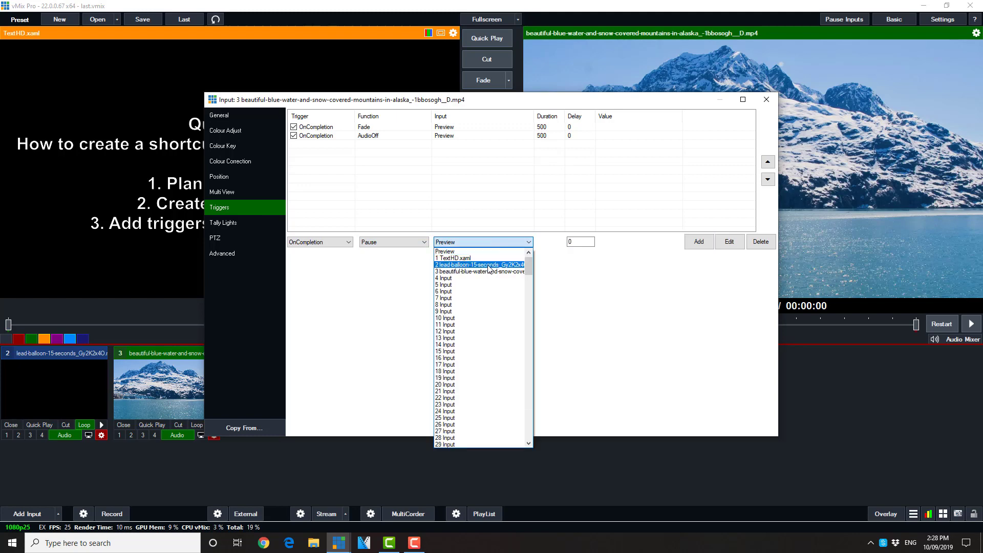
pyautogui.click(489, 264)
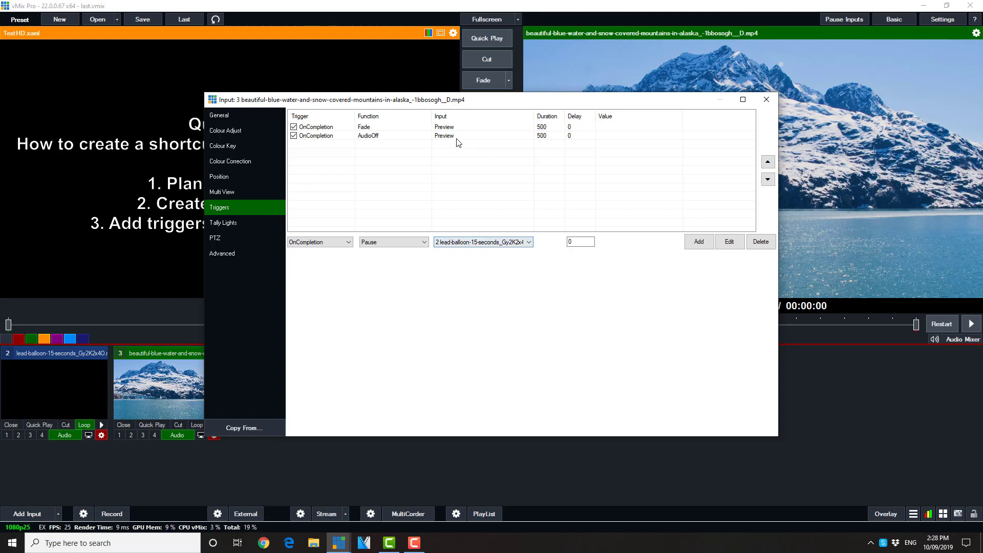
pyautogui.click(699, 243)
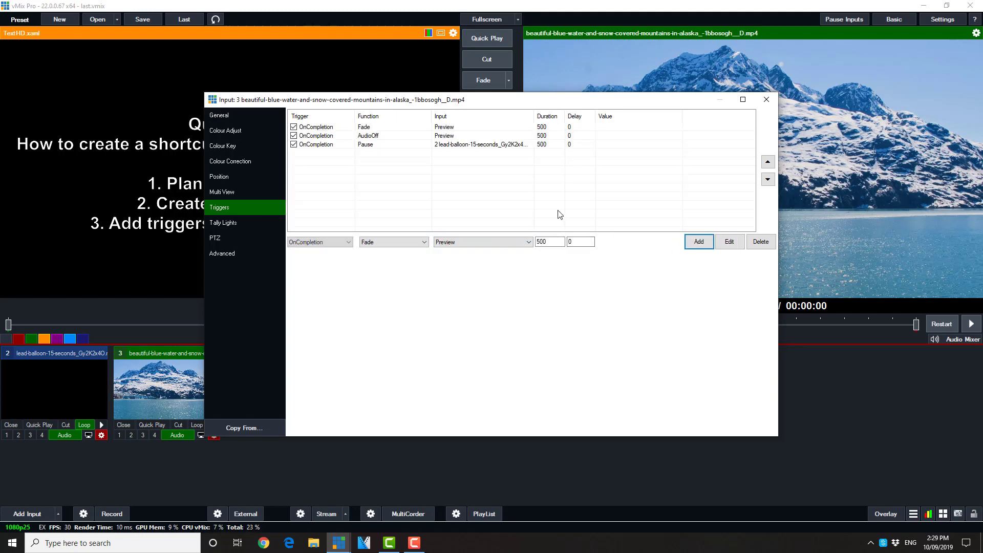
# Retarget the AudioOff trigger to the lead-balloon input, close the settings, and merge the clip back to preview.
pyautogui.click(456, 136)
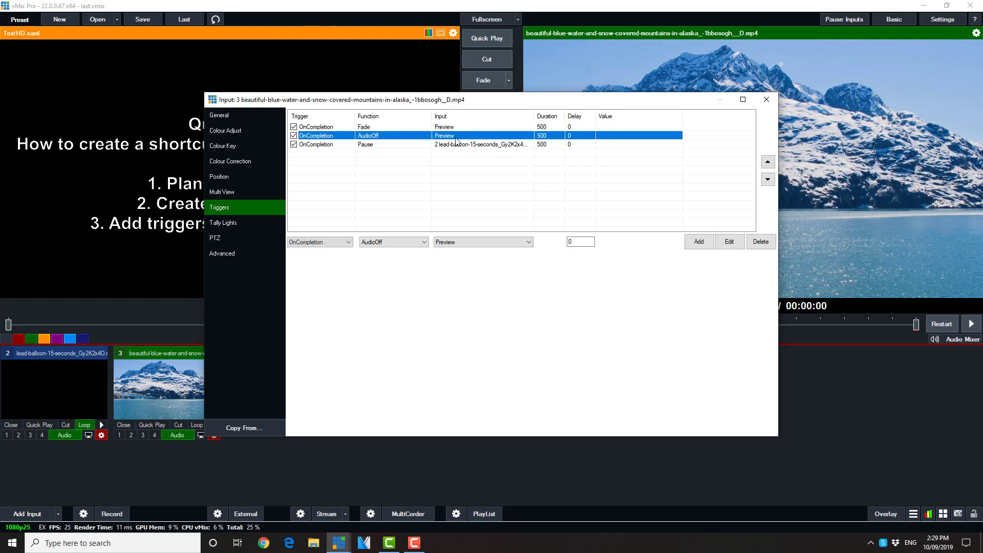
pyautogui.click(476, 243)
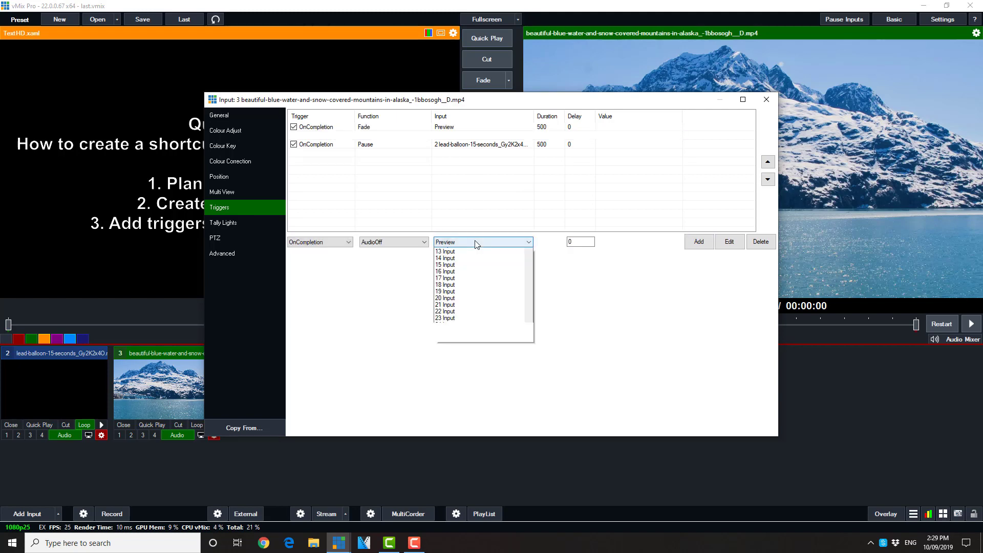
pyautogui.click(480, 264)
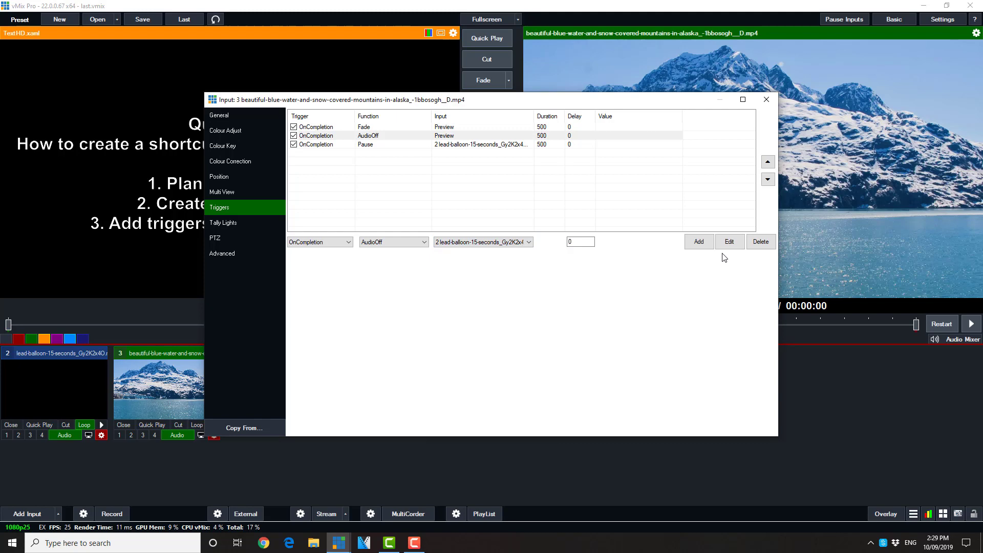
pyautogui.click(730, 242)
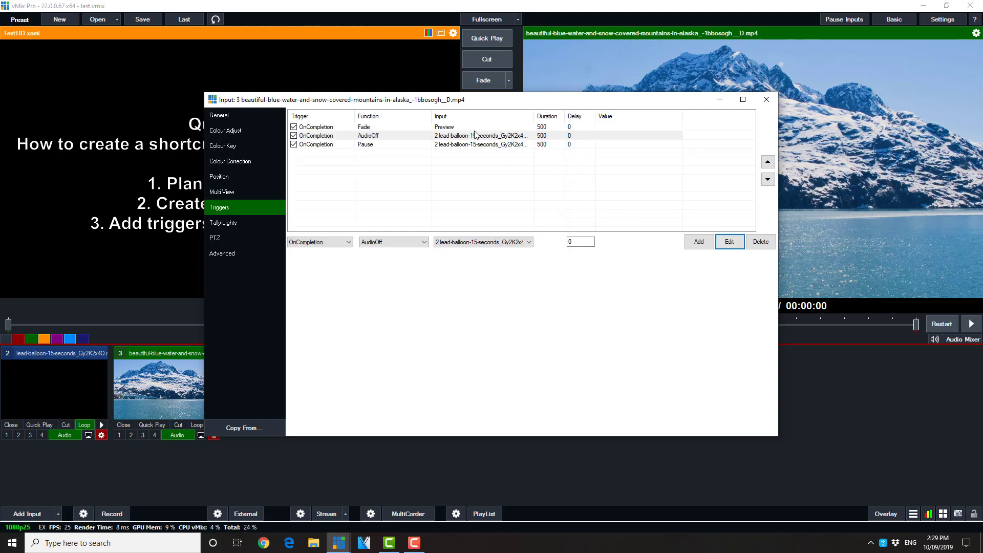
pyautogui.click(766, 101)
pyautogui.click(483, 104)
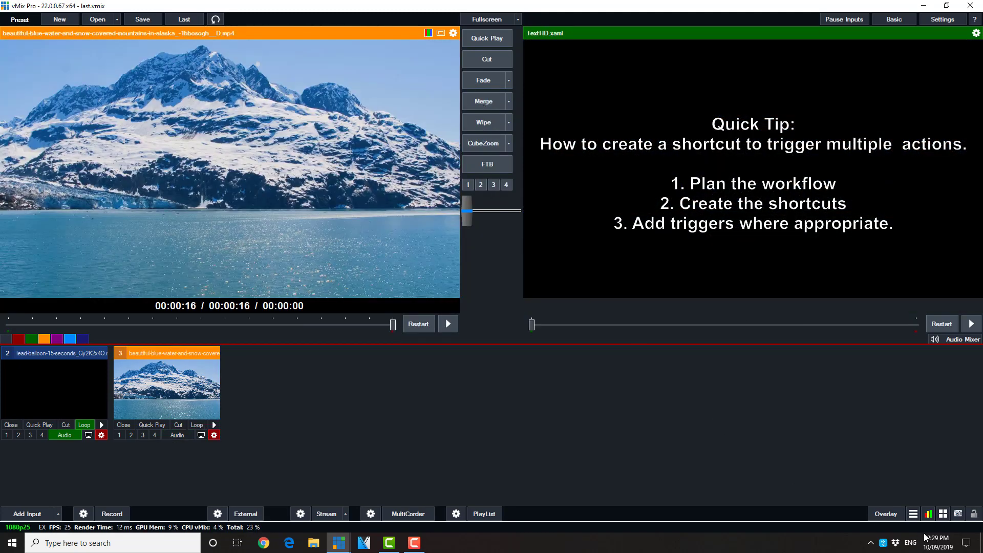
pyautogui.click(943, 513)
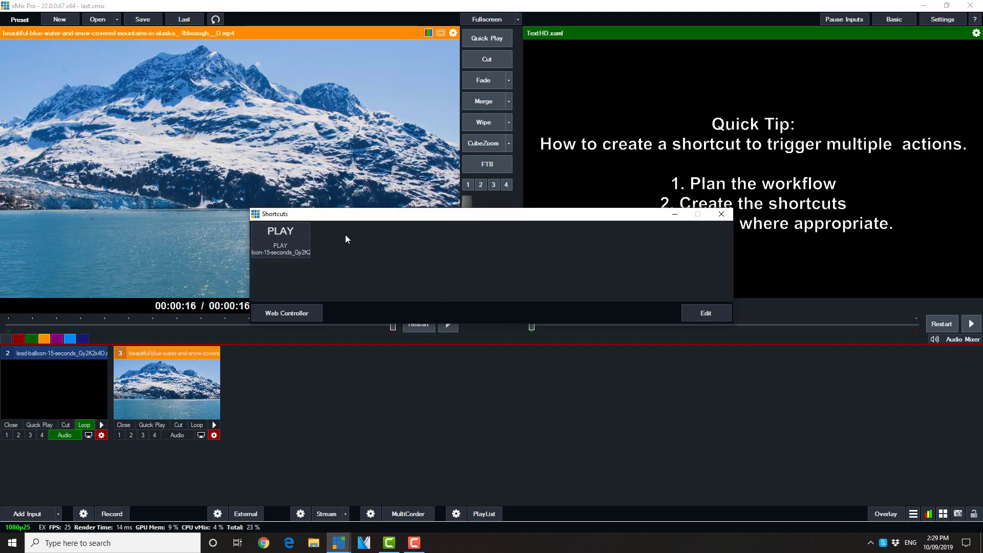
pyautogui.click(294, 244)
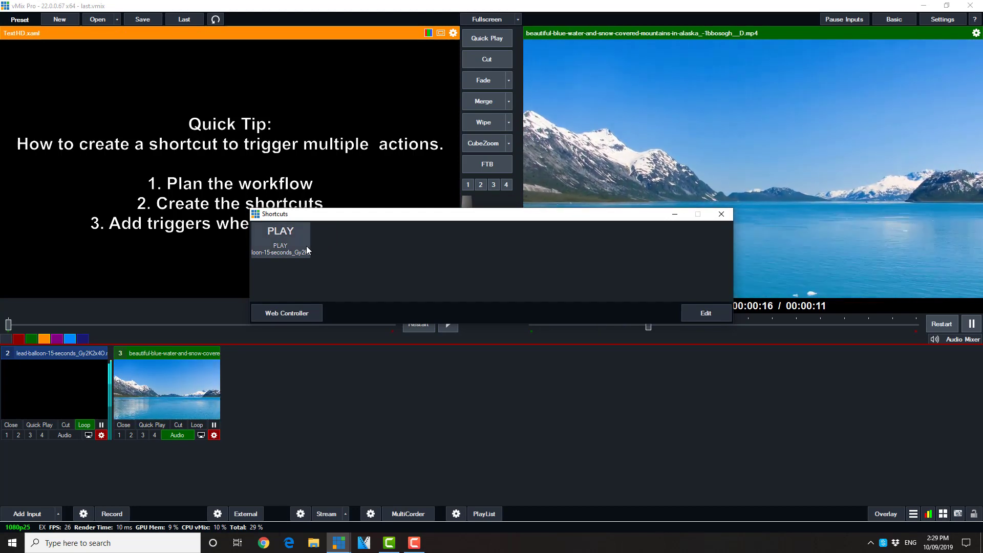
pyautogui.click(303, 247)
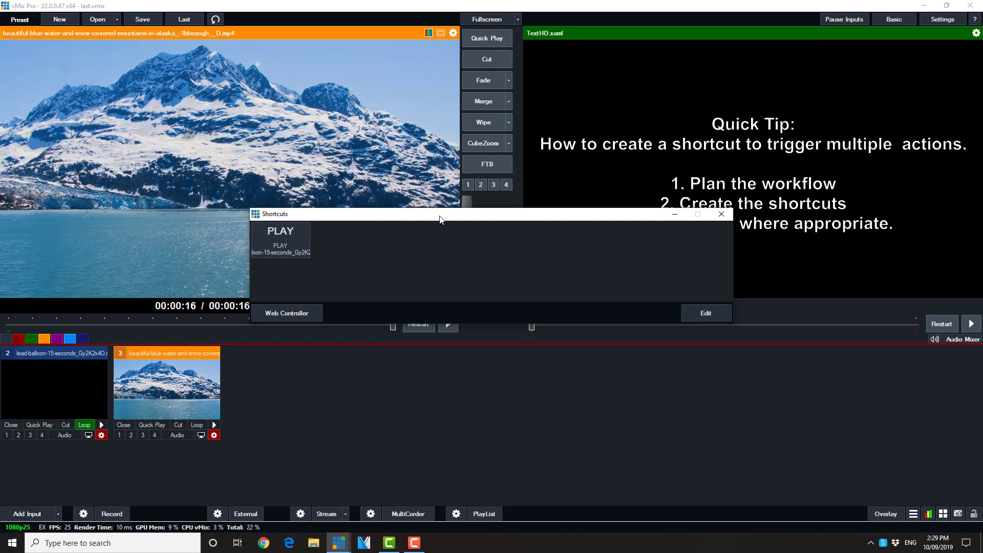
pyautogui.moveTo(436, 216); pyautogui.dragTo(514, 356)
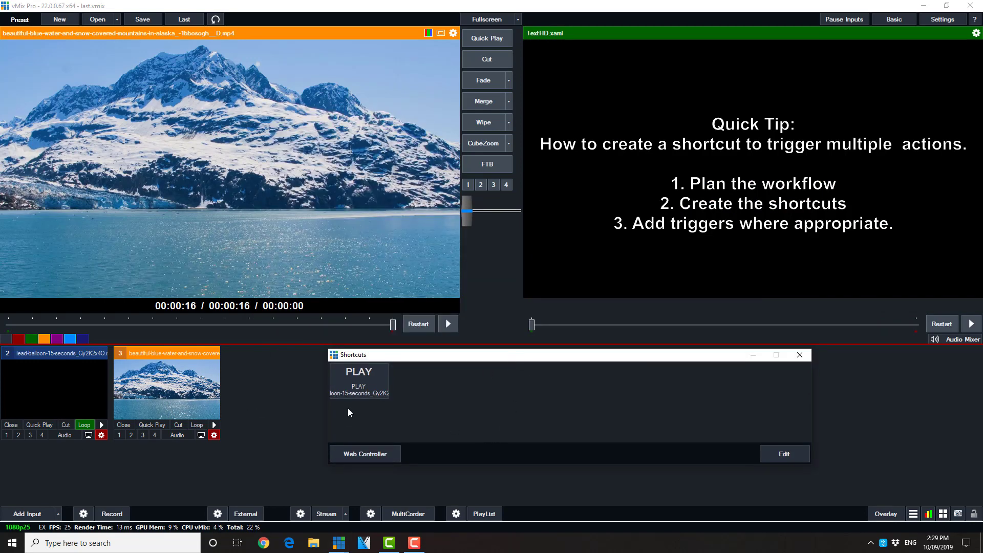
pyautogui.click(359, 386)
# Review the Play (F13) shortcut's settings and close the shortcut settings.
pyautogui.click(770, 454)
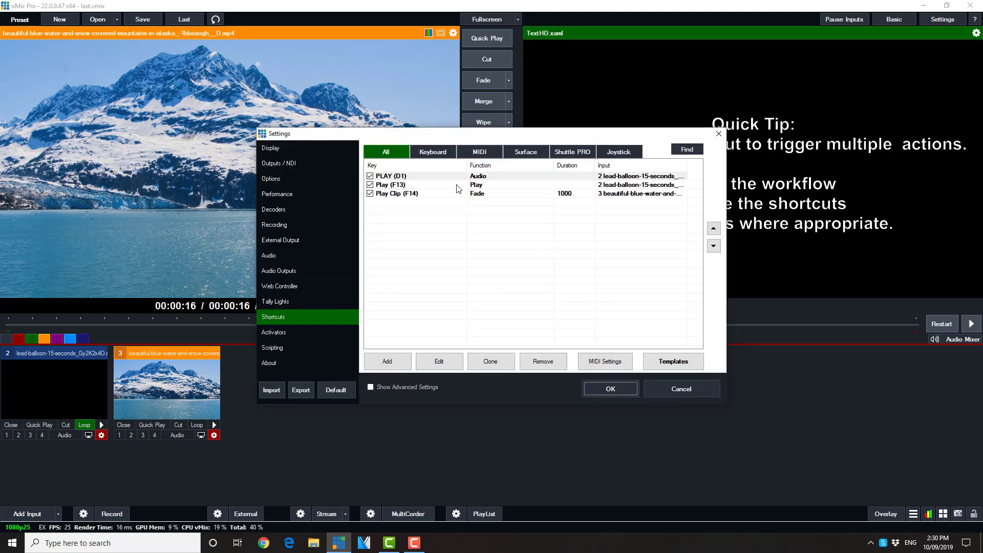
pyautogui.click(457, 187)
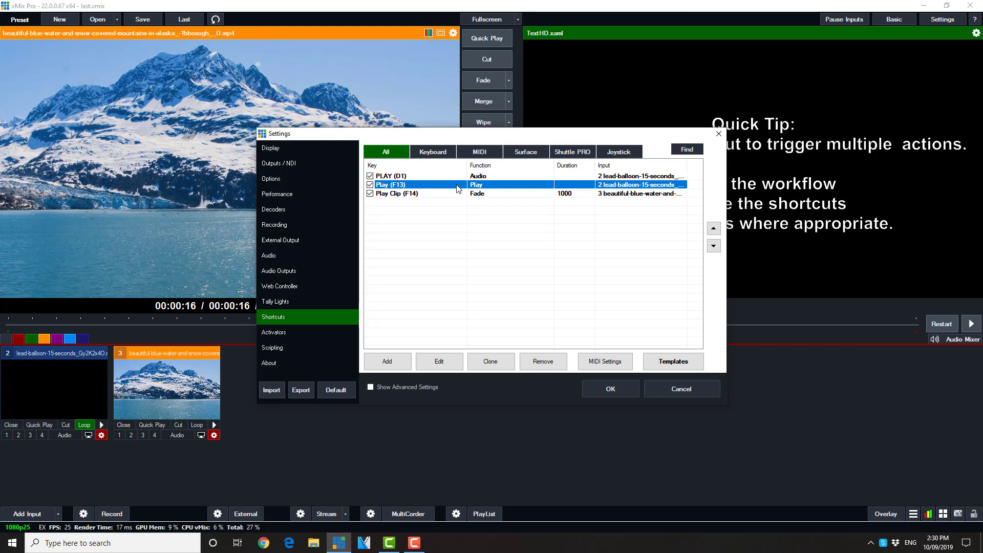
pyautogui.doubleClick(457, 187)
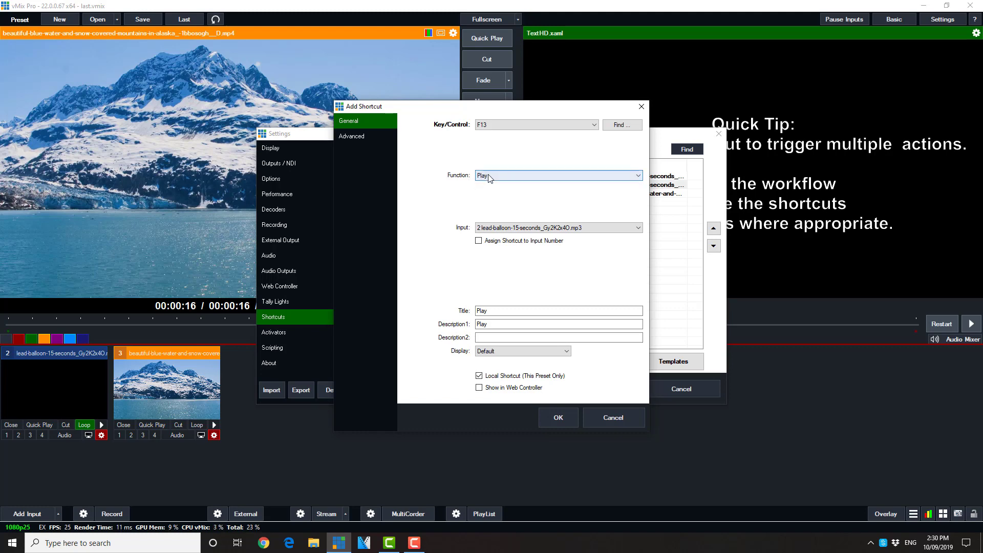
pyautogui.click(559, 421)
pyautogui.click(622, 389)
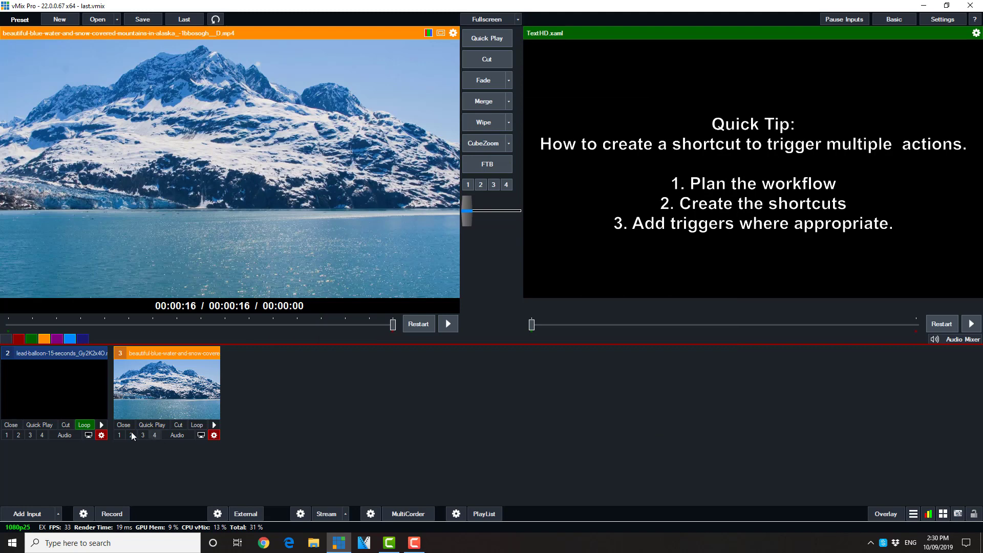
# Add an OnCompletion Restart trigger for the lead-balloon input to the mountain clip.
pyautogui.click(215, 436)
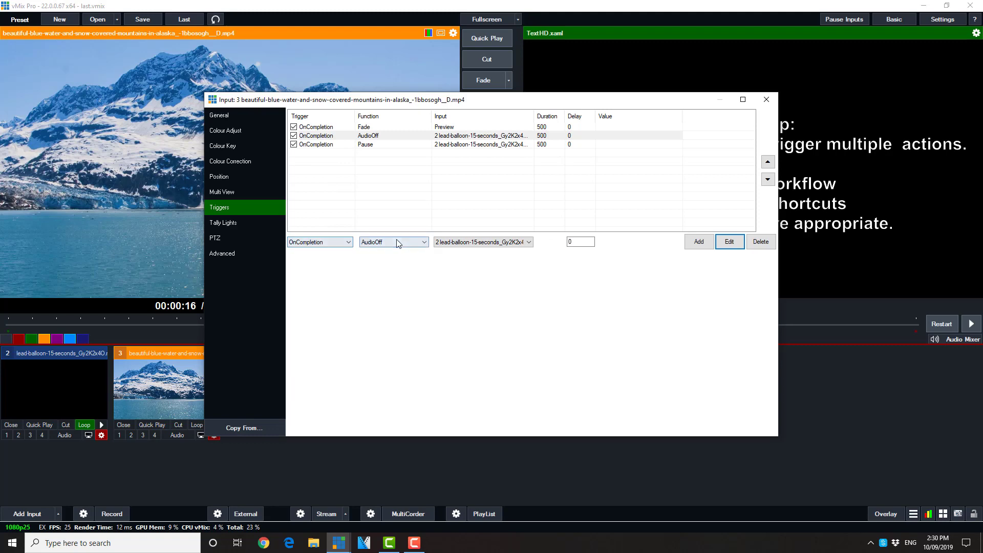
pyautogui.click(424, 243)
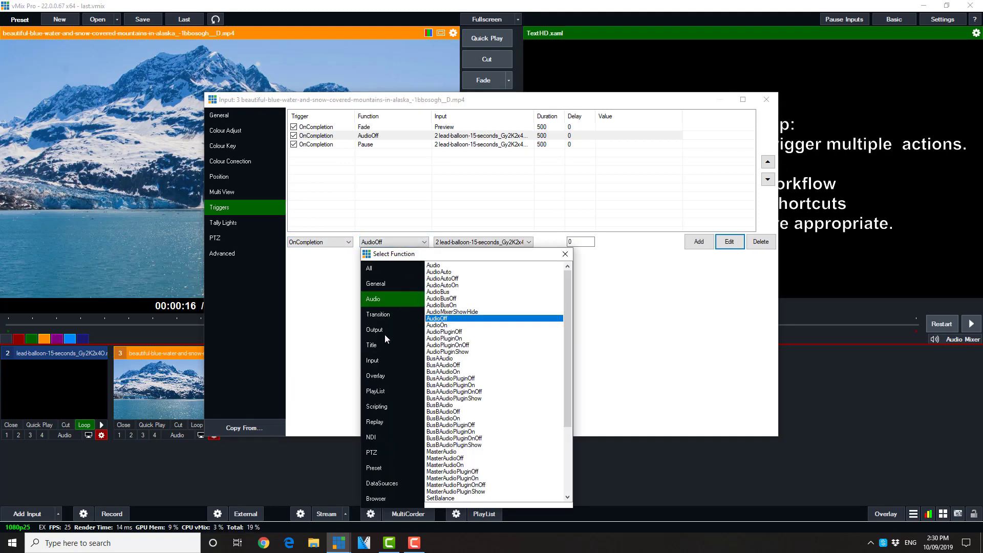
pyautogui.click(372, 361)
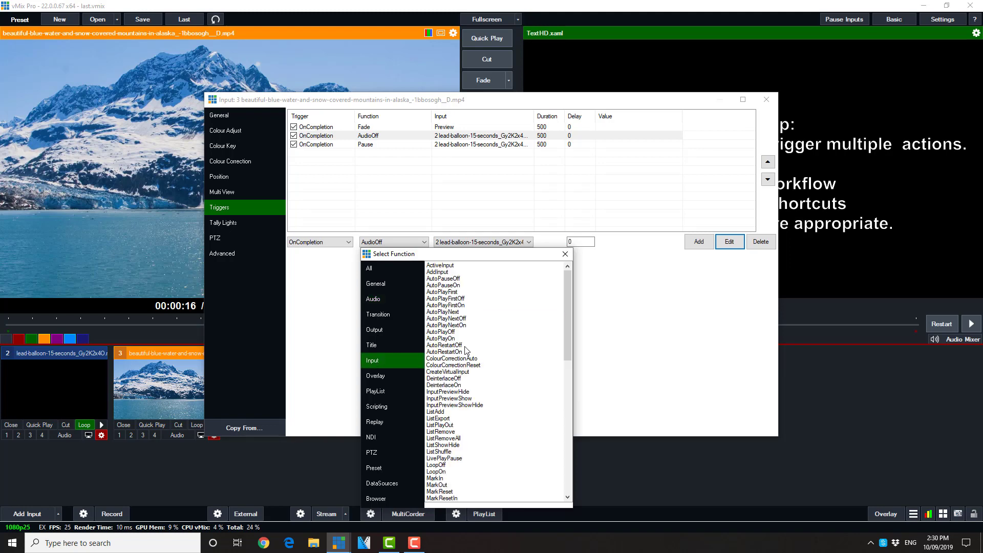
pyautogui.moveTo(567, 309); pyautogui.dragTo(570, 386)
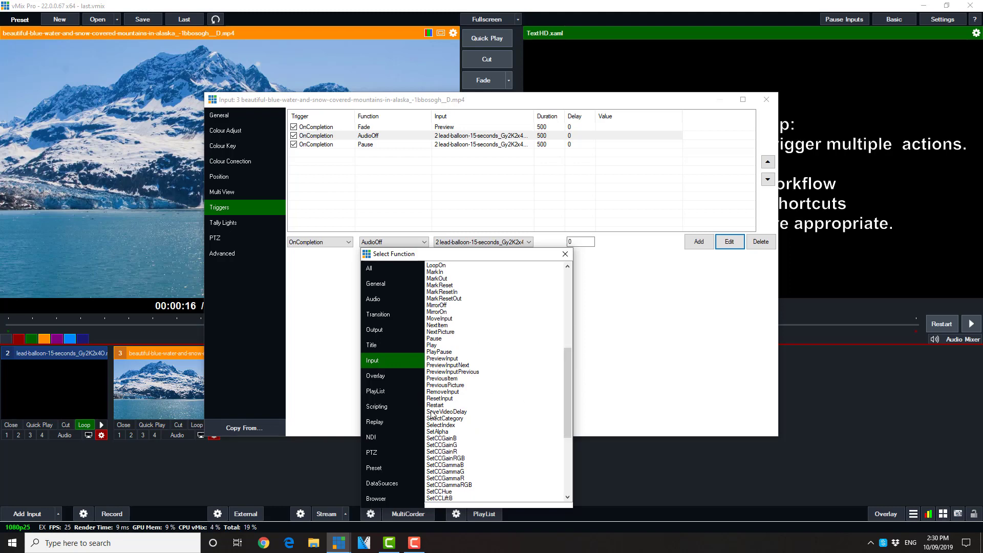
pyautogui.doubleClick(435, 406)
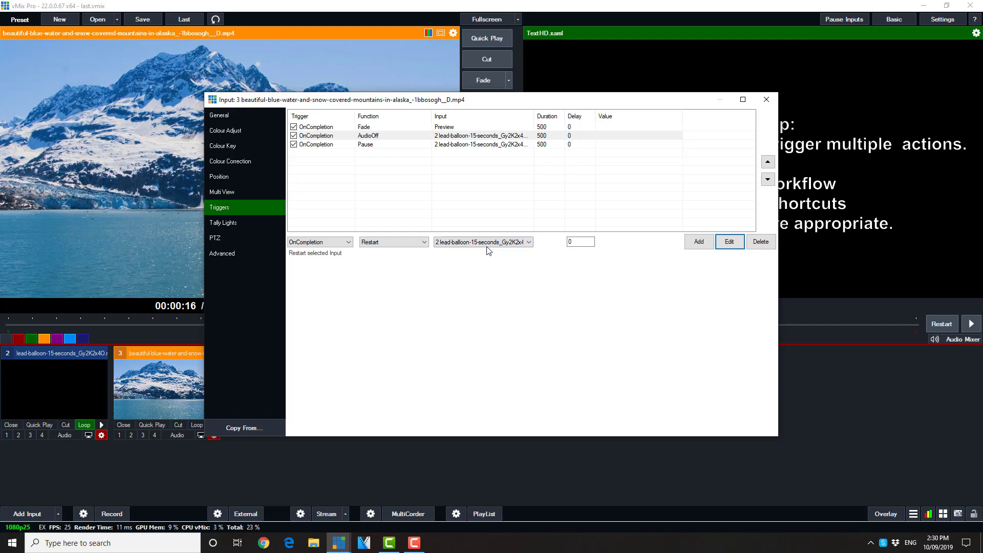
pyautogui.click(699, 243)
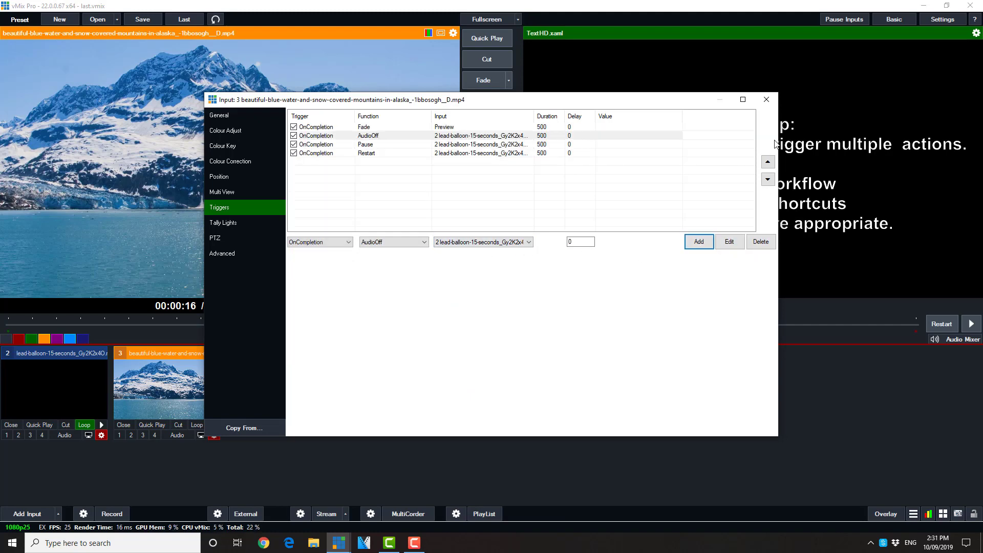
# Close the trigger settings and fire the PLAY shortcut twice to test the mountain clip sequence.
pyautogui.click(766, 99)
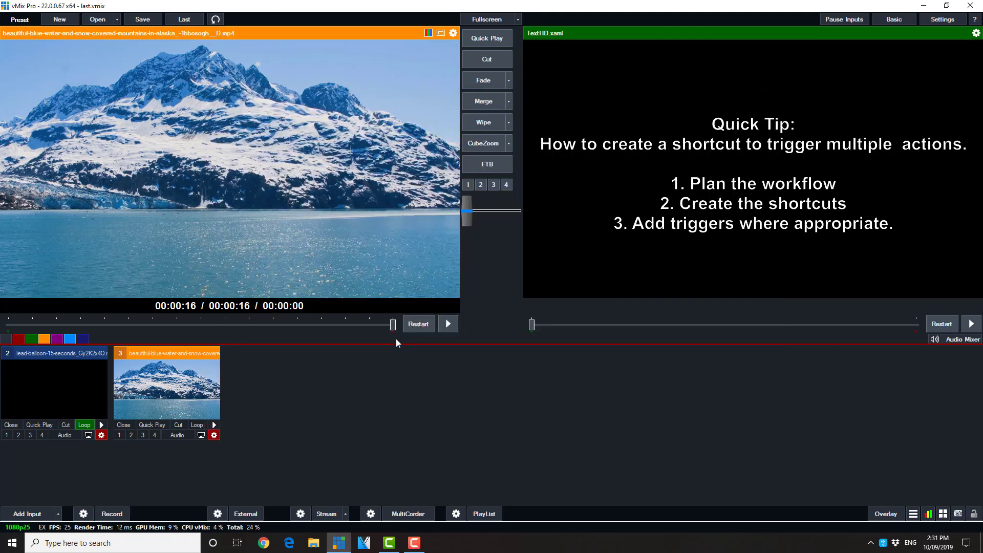
pyautogui.click(942, 514)
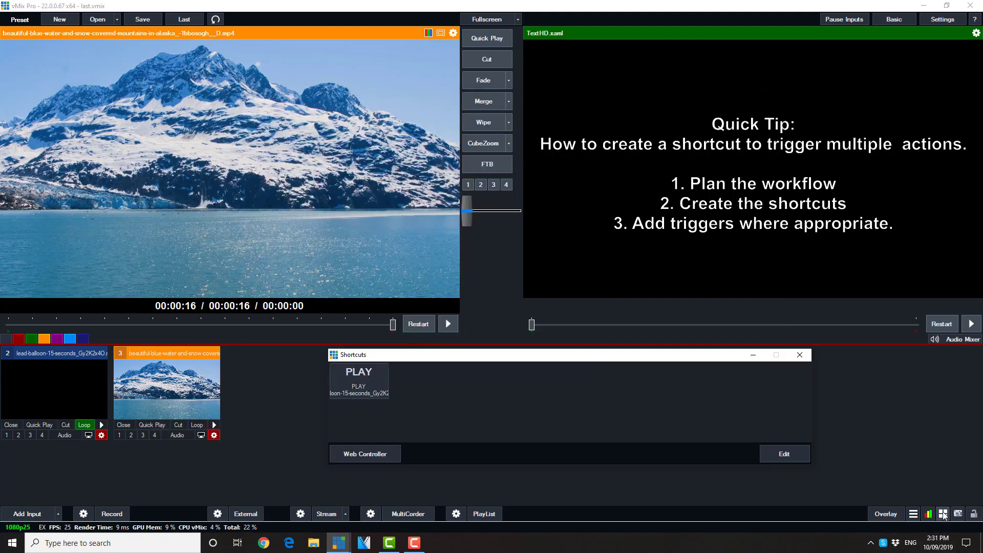
pyautogui.click(353, 389)
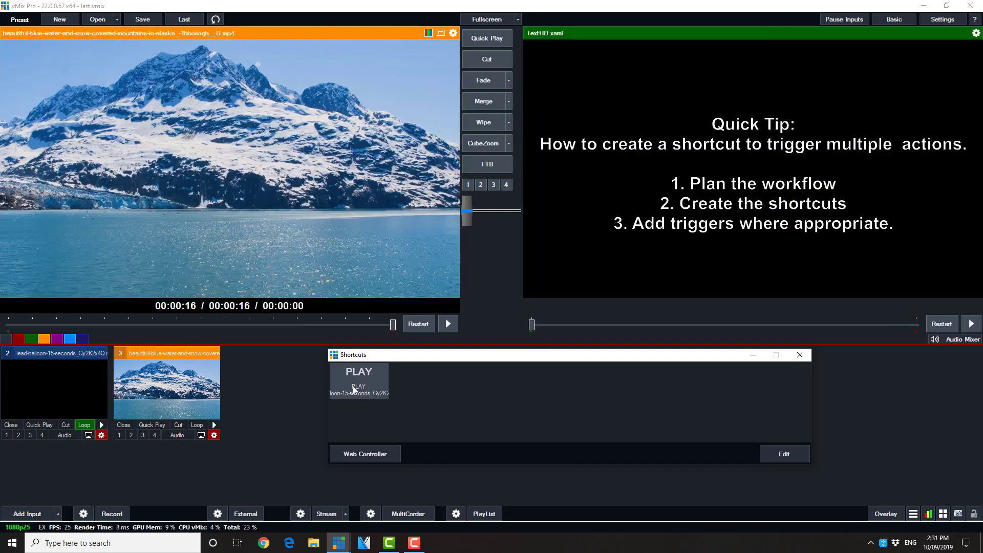
pyautogui.click(353, 389)
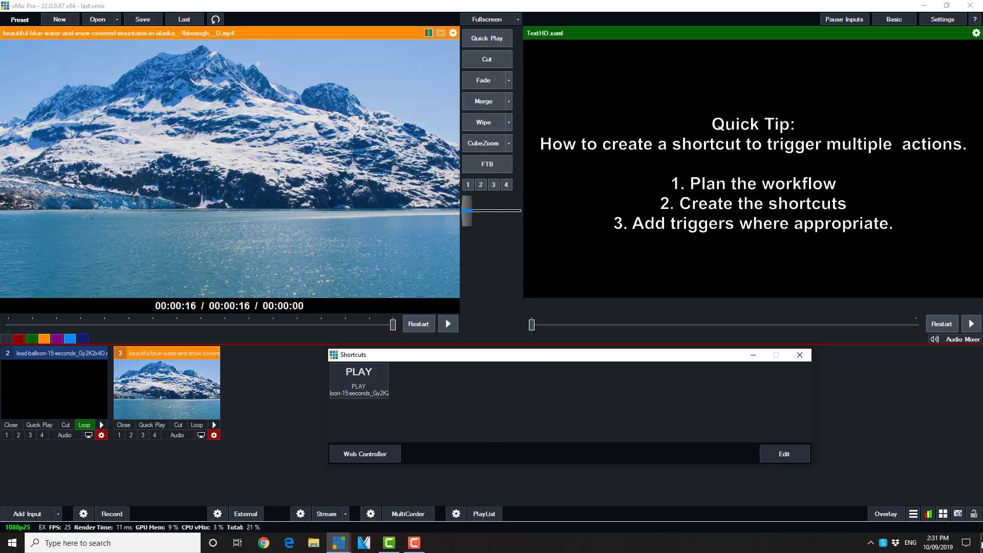
# Minimize vMix, launch Panel Builder, confirm vMix IP 192.168.0.33, and enter edit mode with Ctrl+E.
pyautogui.click(980, 544)
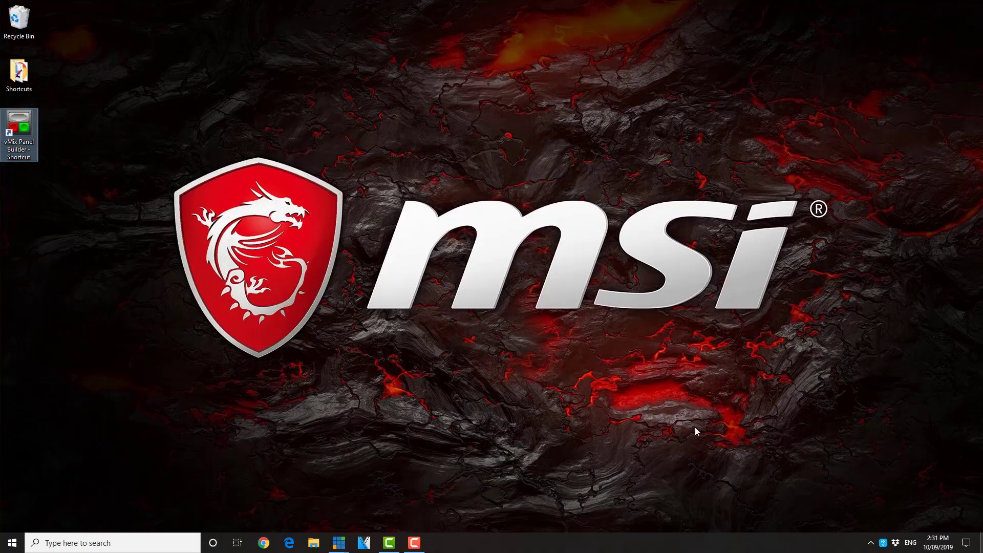
pyautogui.doubleClick(23, 131)
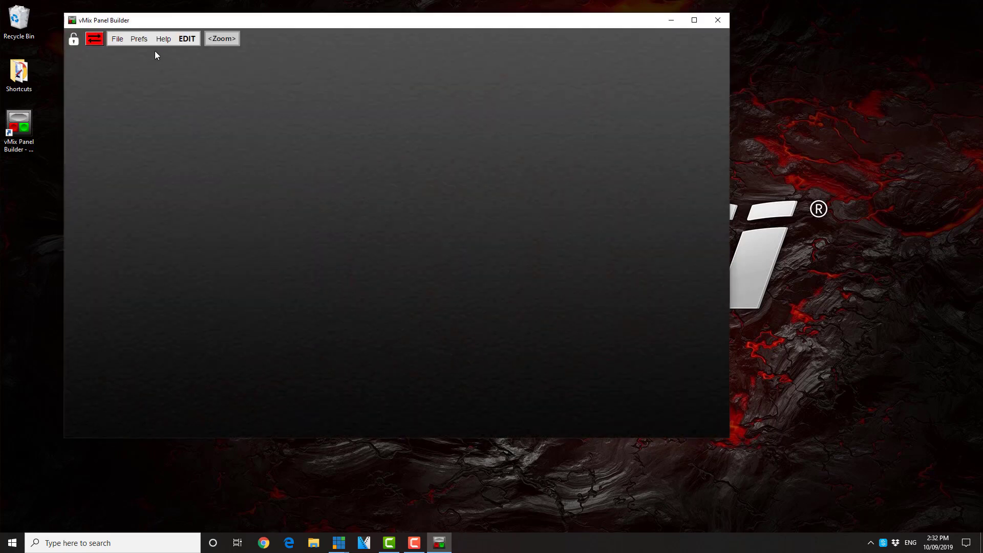
pyautogui.click(139, 40)
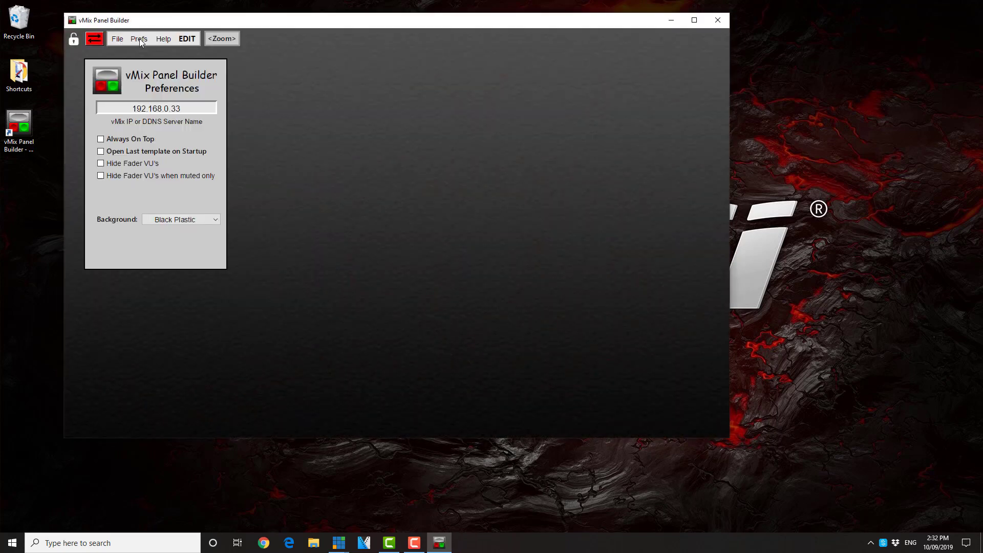
pyautogui.click(190, 109)
pyautogui.hotkey('ctrl', 'e')
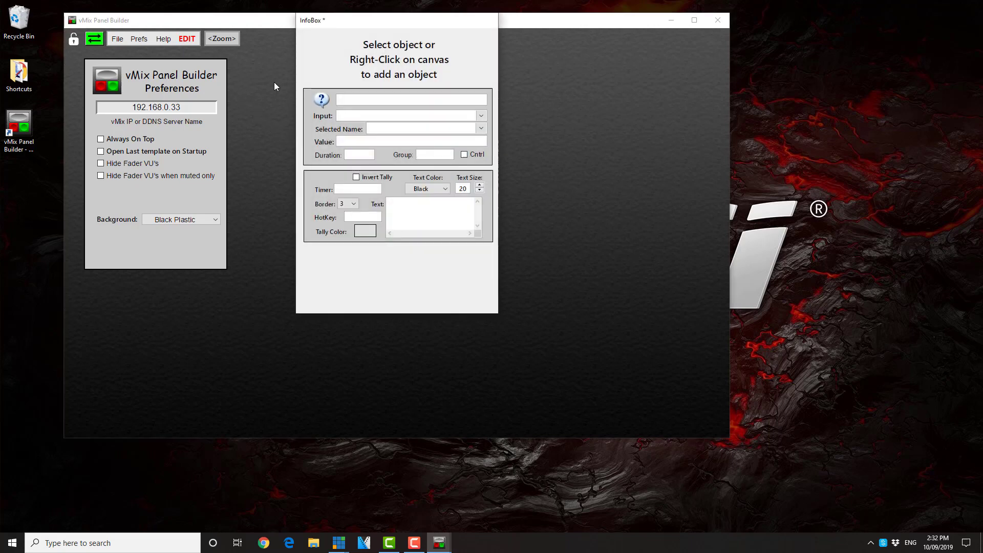
# Add a new green colored button to the canvas and widen it to 145 by 80.
pyautogui.click(235, 59)
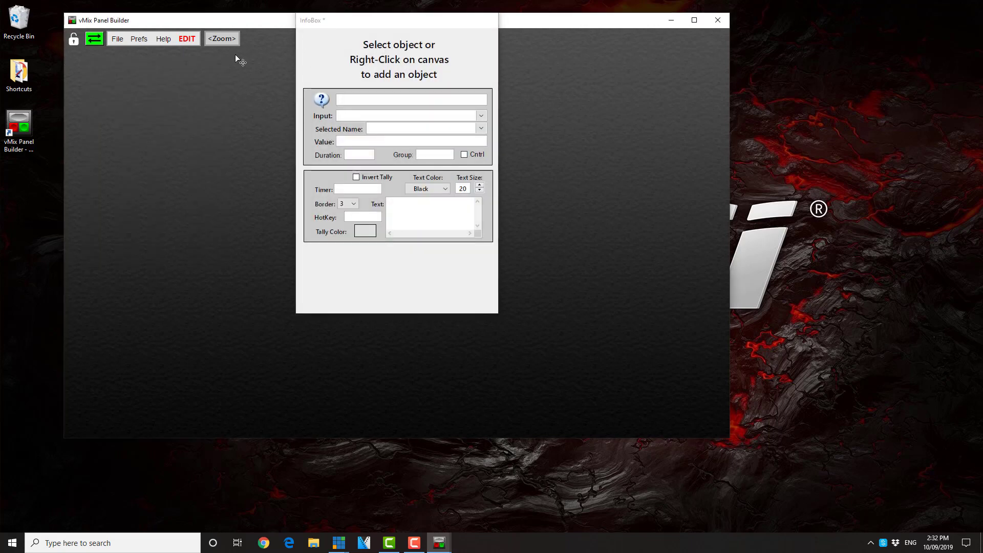
pyautogui.rightClick(116, 94)
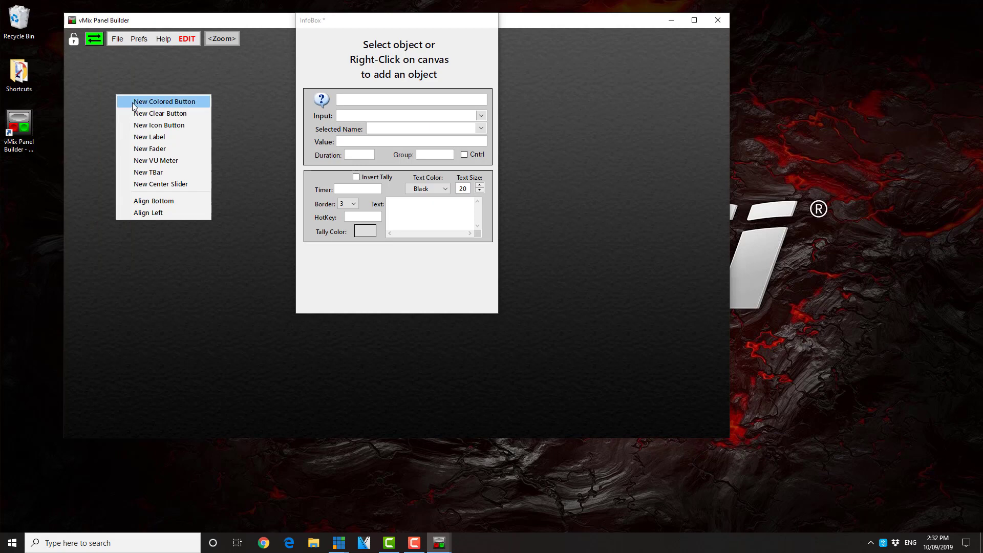
pyautogui.click(134, 103)
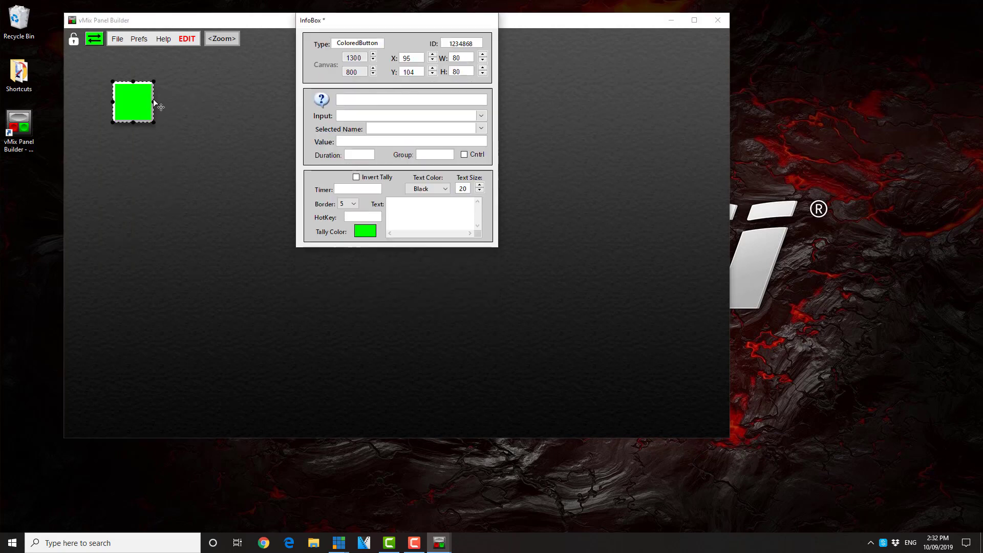
pyautogui.moveTo(153, 99); pyautogui.dragTo(181, 108)
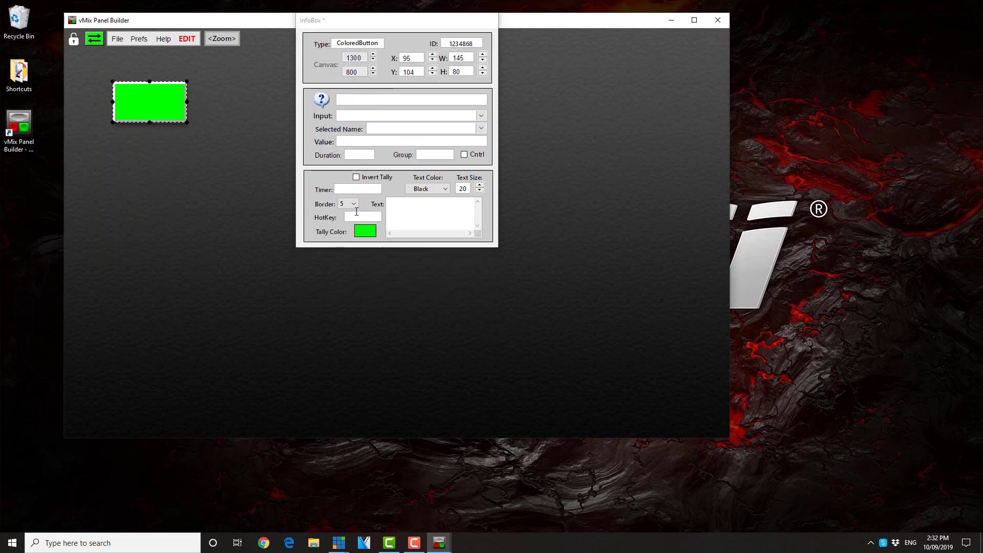
# Label the button PLAY and set its function category to Scripting.
pyautogui.click(413, 205)
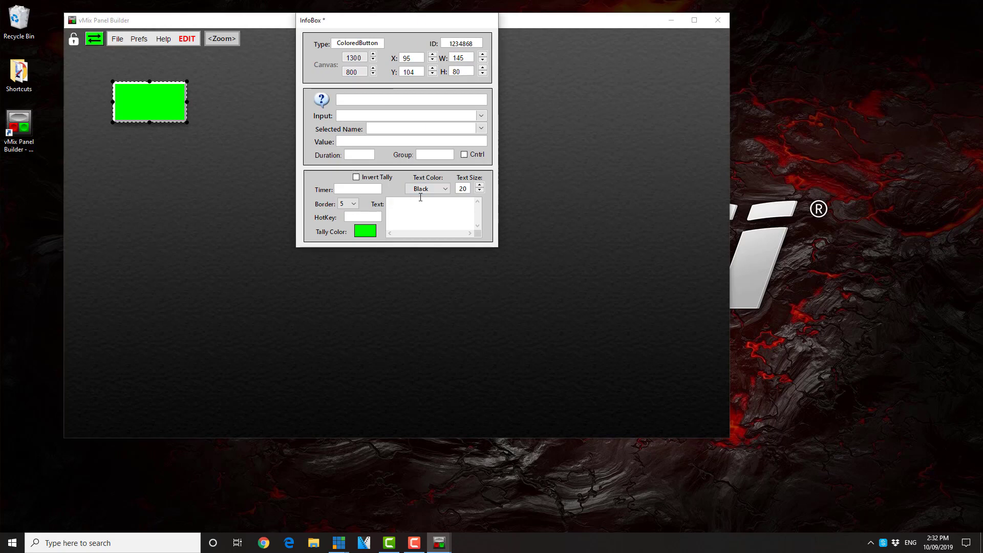
pyautogui.write('PLAY')
pyautogui.click(322, 100)
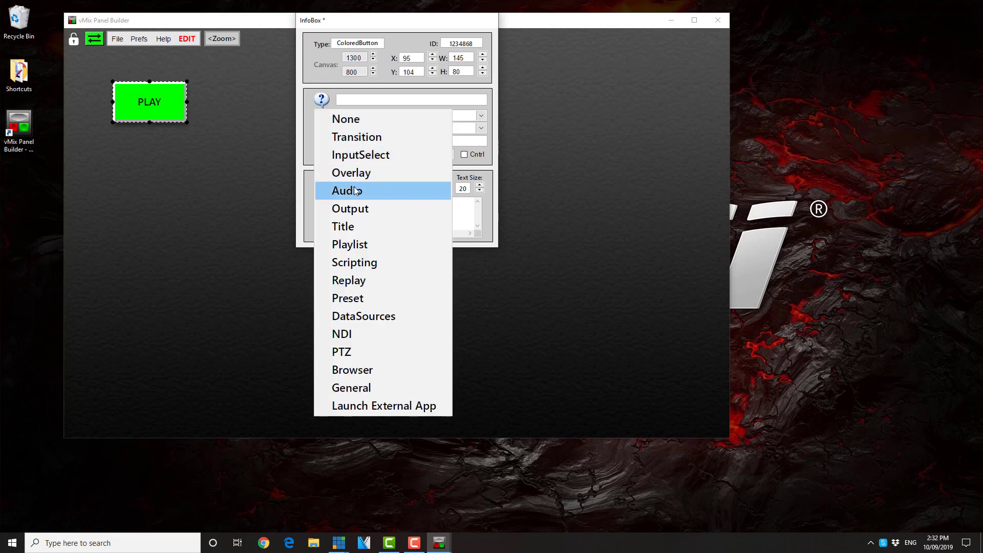
pyautogui.click(363, 264)
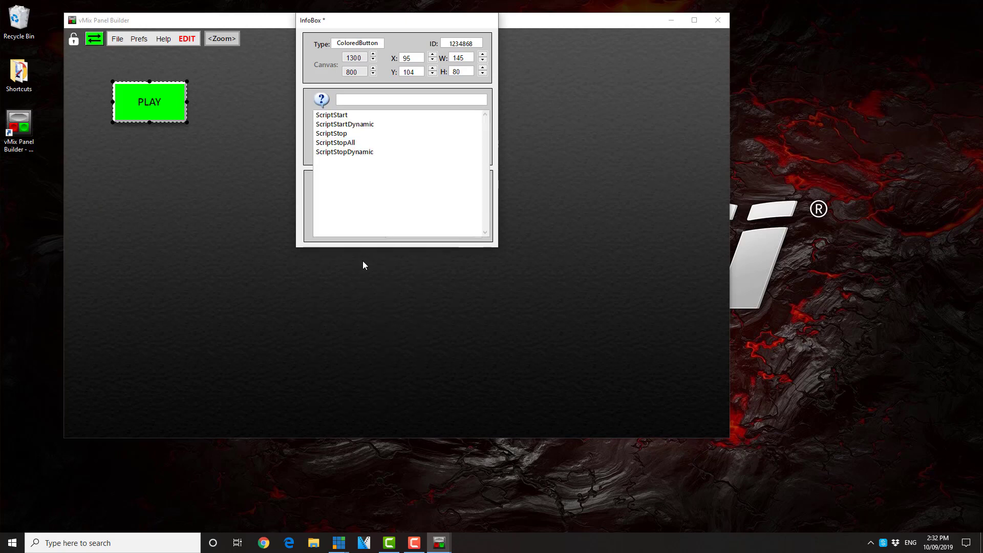
# Set the button to ScriptStartDynamic with a first Audio command on the lead-balloon-15-seconds input.
pyautogui.click(356, 125)
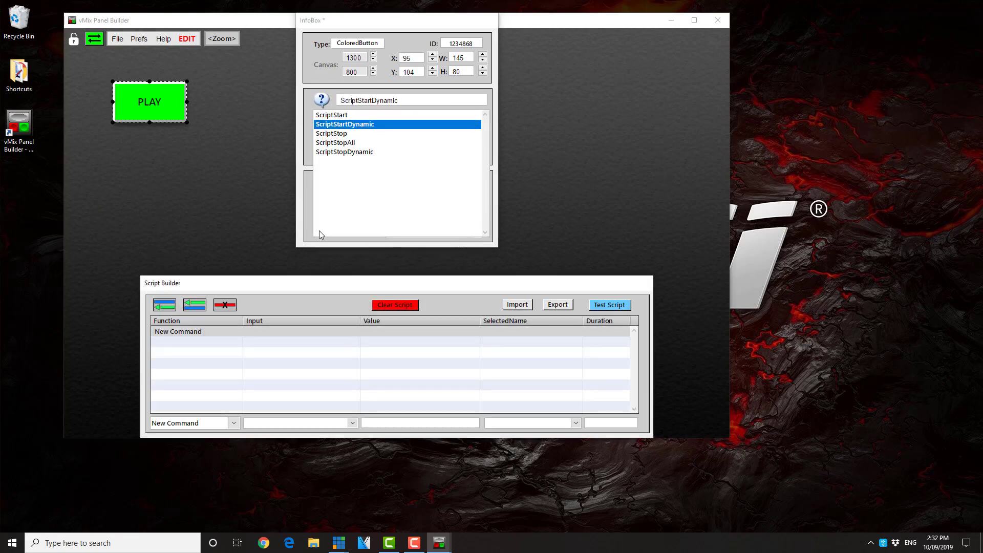
pyautogui.click(162, 333)
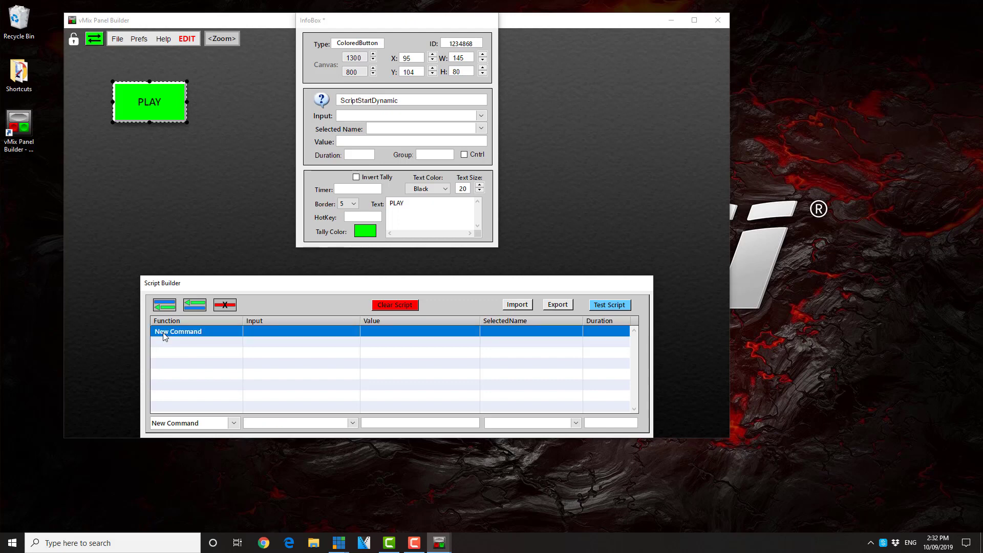
pyautogui.click(234, 423)
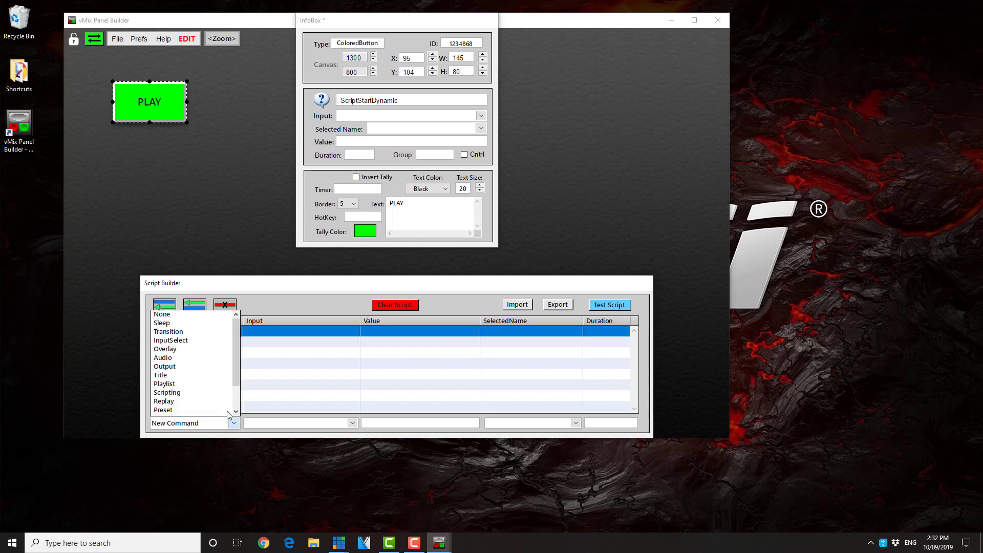
pyautogui.click(215, 358)
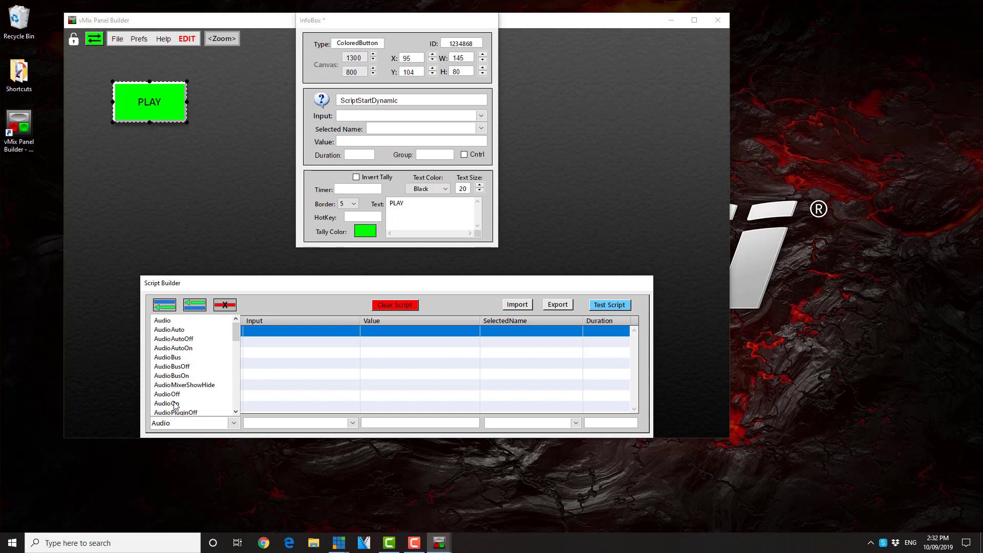
pyautogui.doubleClick(163, 321)
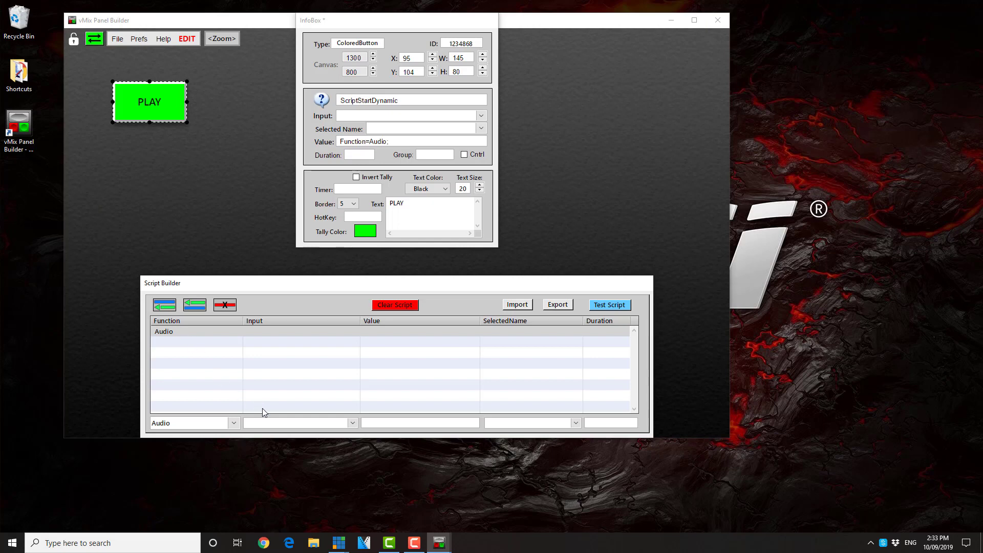
pyautogui.click(352, 423)
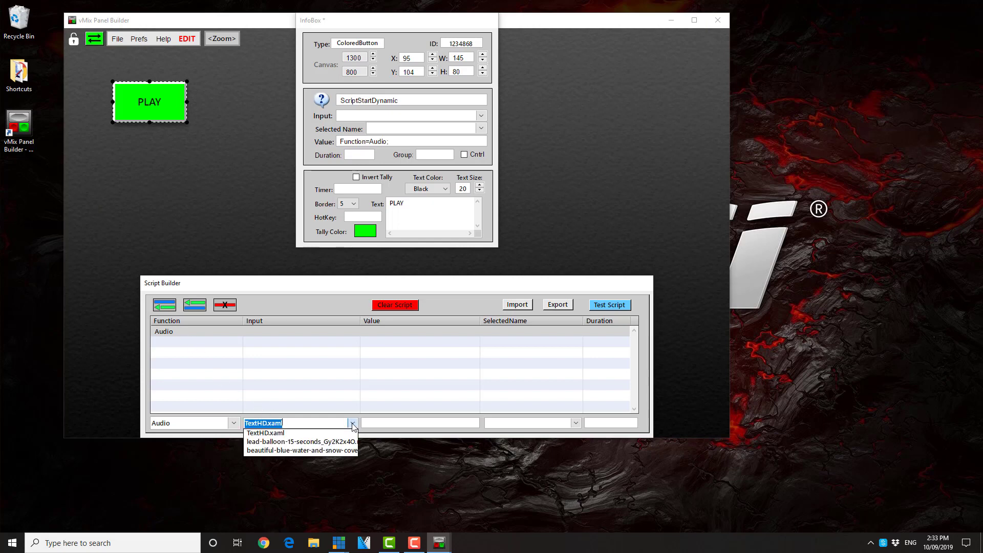
pyautogui.click(333, 442)
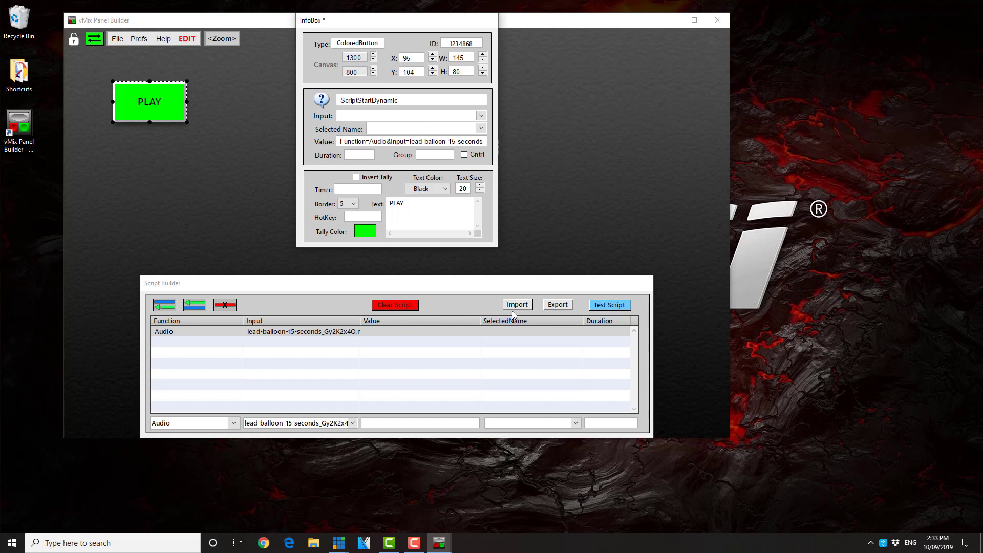
# Add a second InputSelect > Play command targeting the lead-balloon-15-seconds input.
pyautogui.click(162, 307)
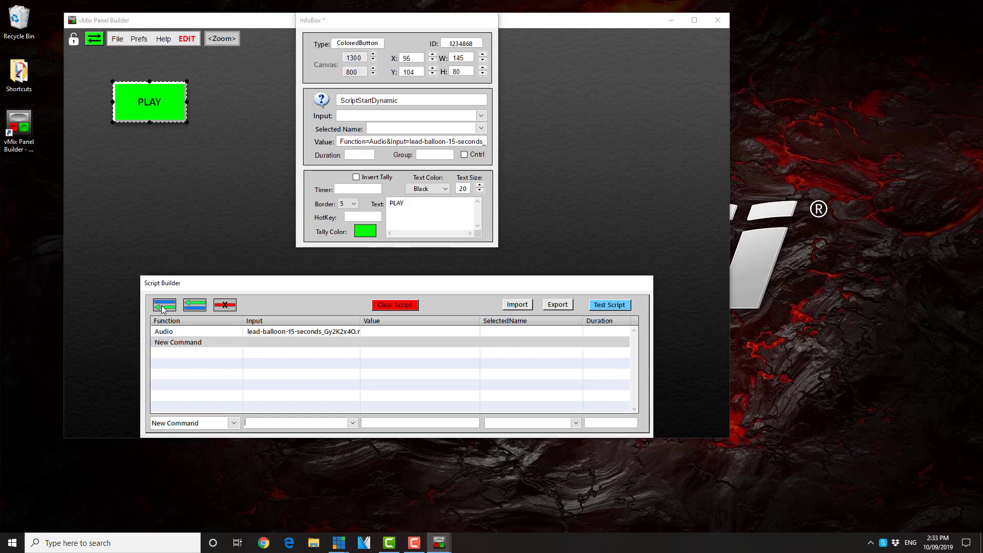
pyautogui.click(213, 342)
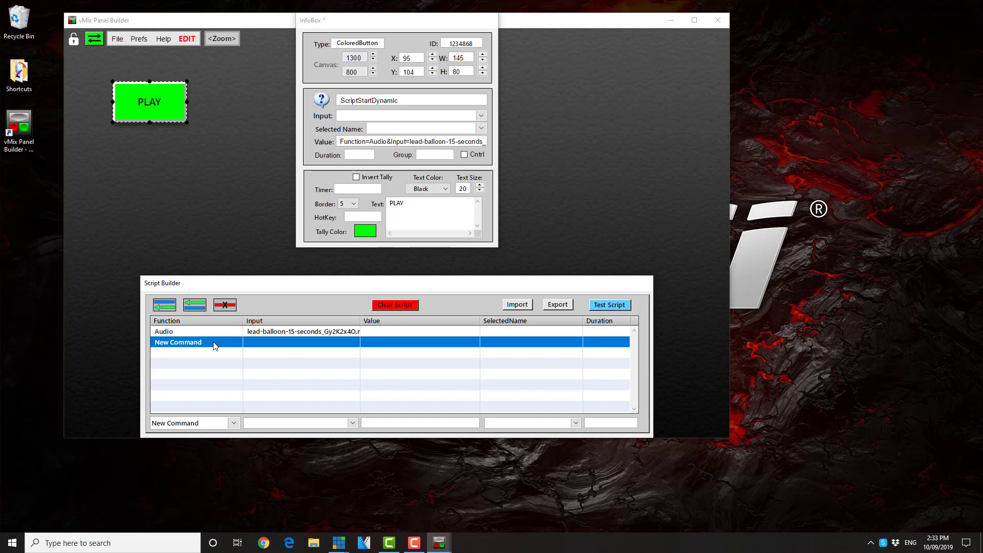
pyautogui.click(234, 422)
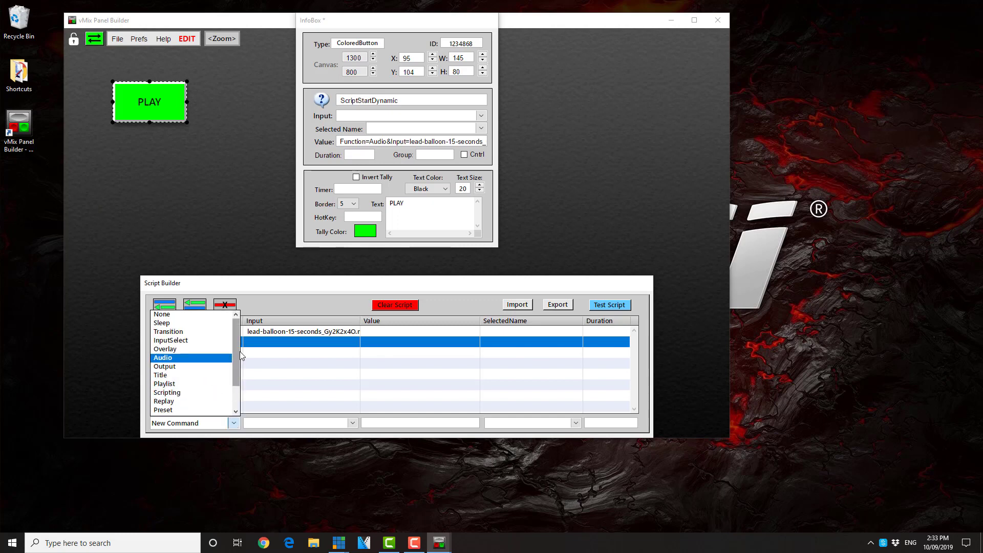
pyautogui.click(203, 341)
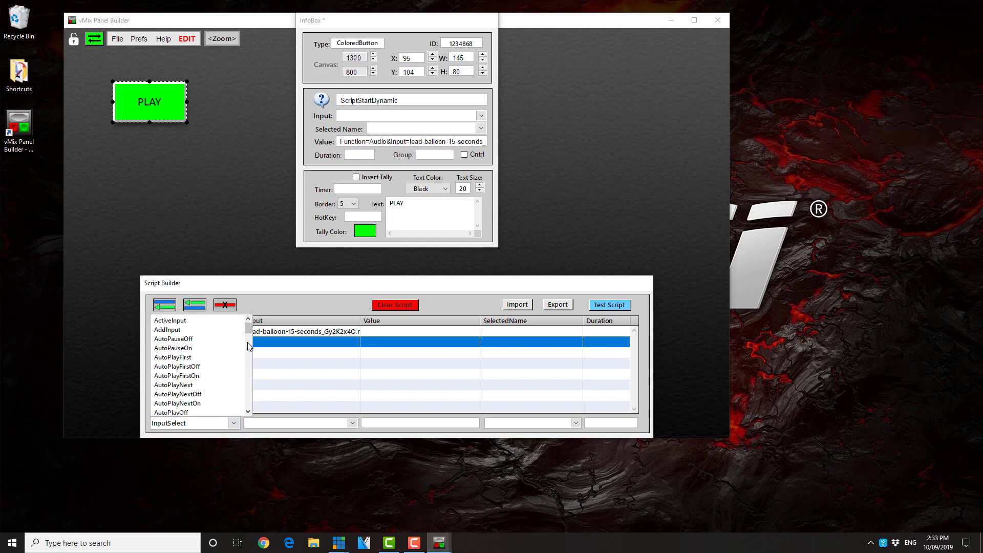
pyautogui.moveTo(248, 328); pyautogui.dragTo(248, 362)
pyautogui.click(174, 379)
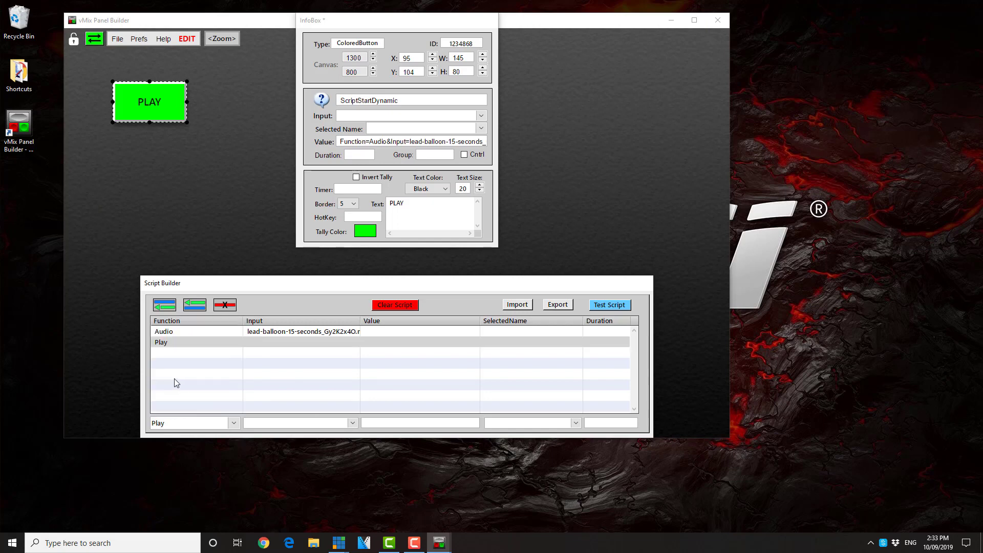
pyautogui.click(285, 422)
pyautogui.click(352, 424)
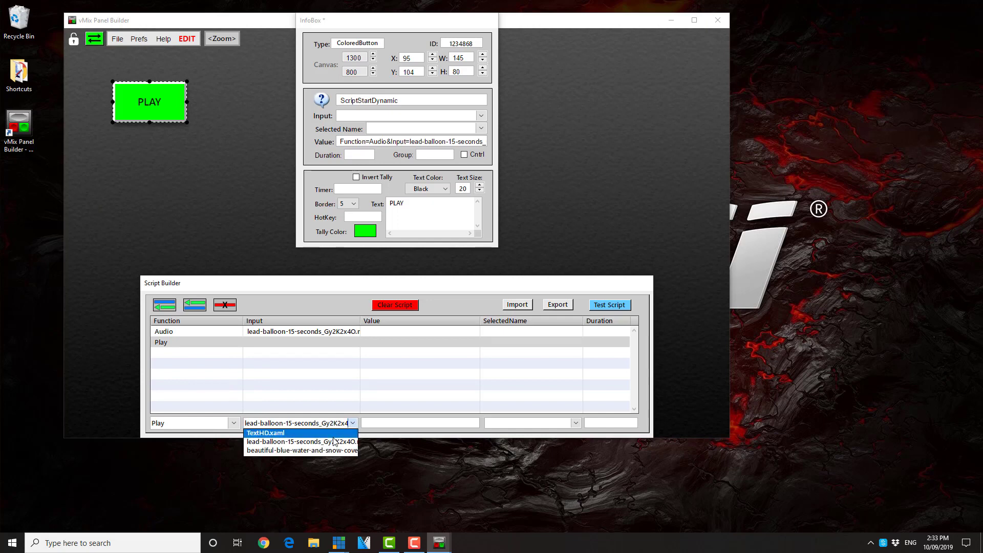
pyautogui.click(333, 442)
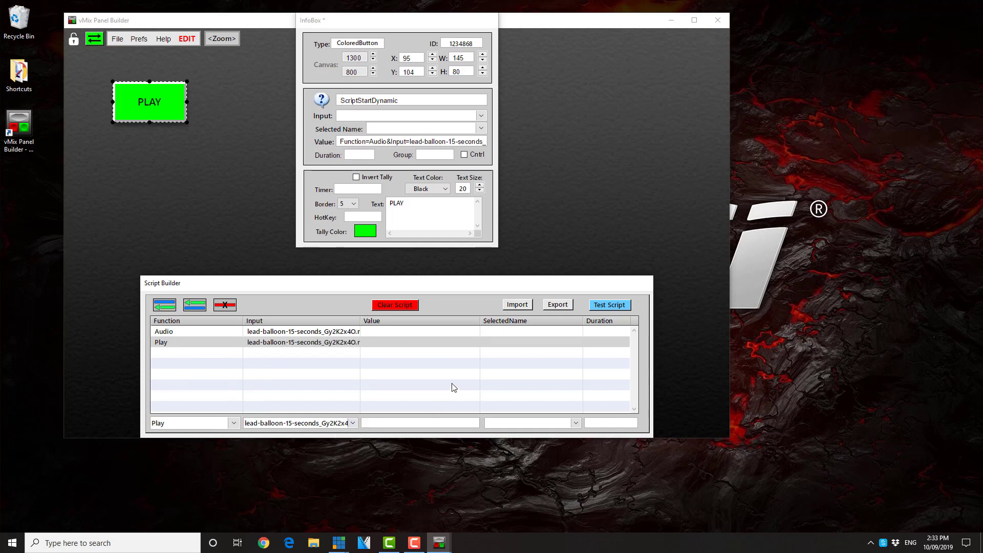
pyautogui.click(189, 355)
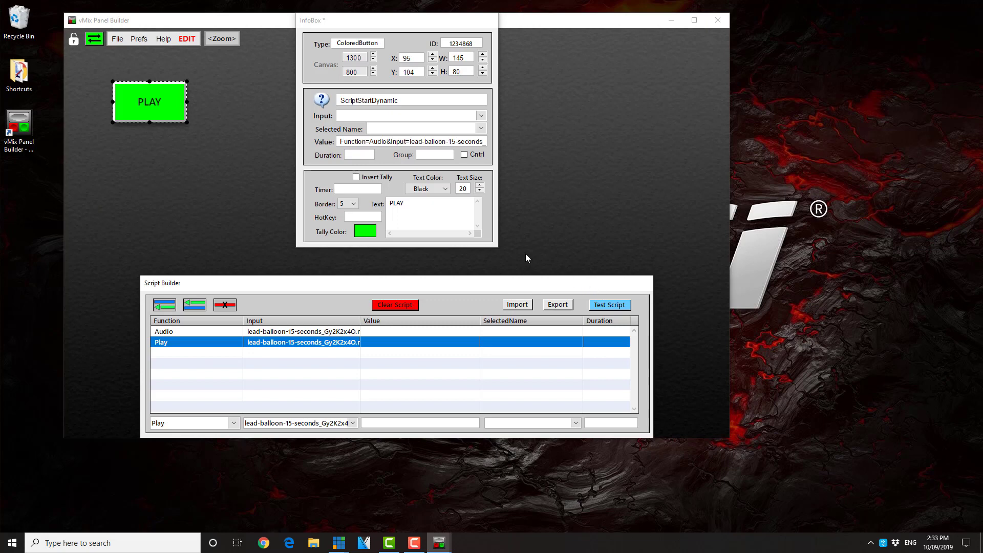
# Leave edit mode with Ctrl+E and place the narrowed Panel Builder over the vMix output preview.
pyautogui.click(432, 226)
pyautogui.hotkey('ctrl', 'e')
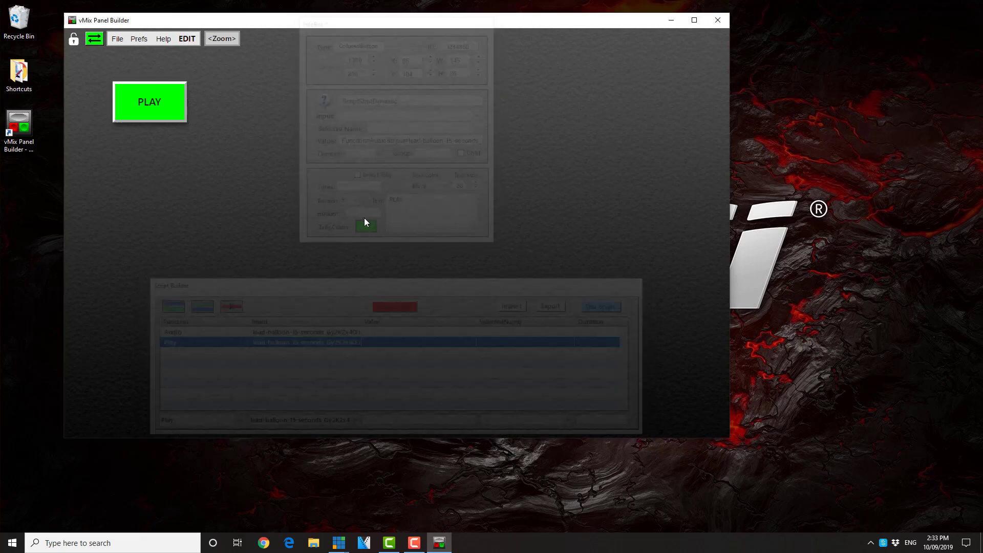
pyautogui.moveTo(385, 31); pyautogui.dragTo(580, 61)
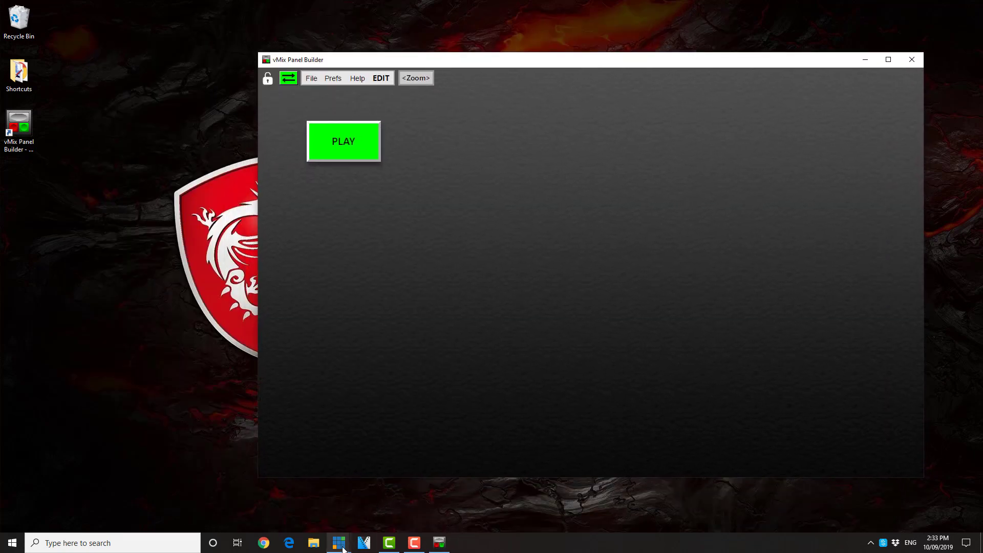
pyautogui.moveTo(338, 542)
pyautogui.click(300, 500)
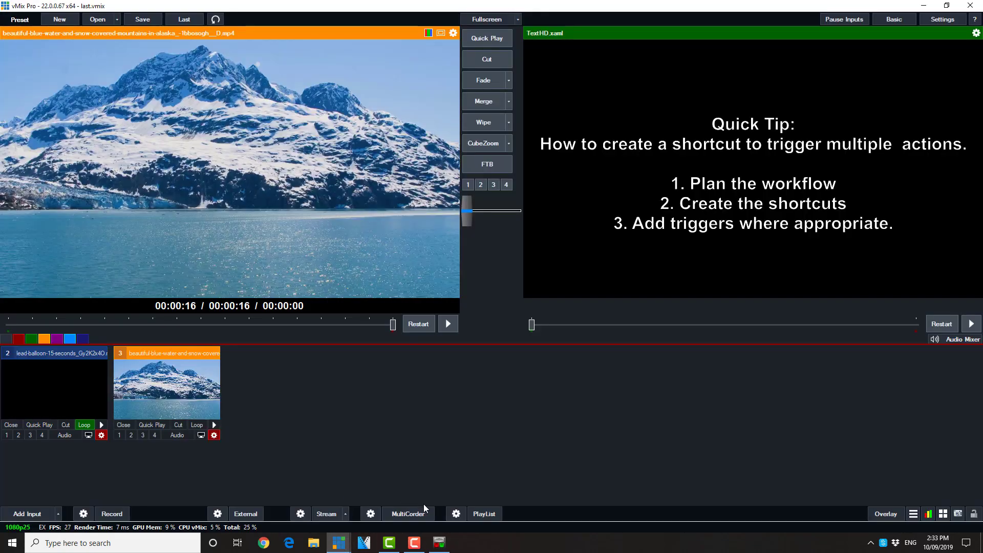
pyautogui.click(442, 544)
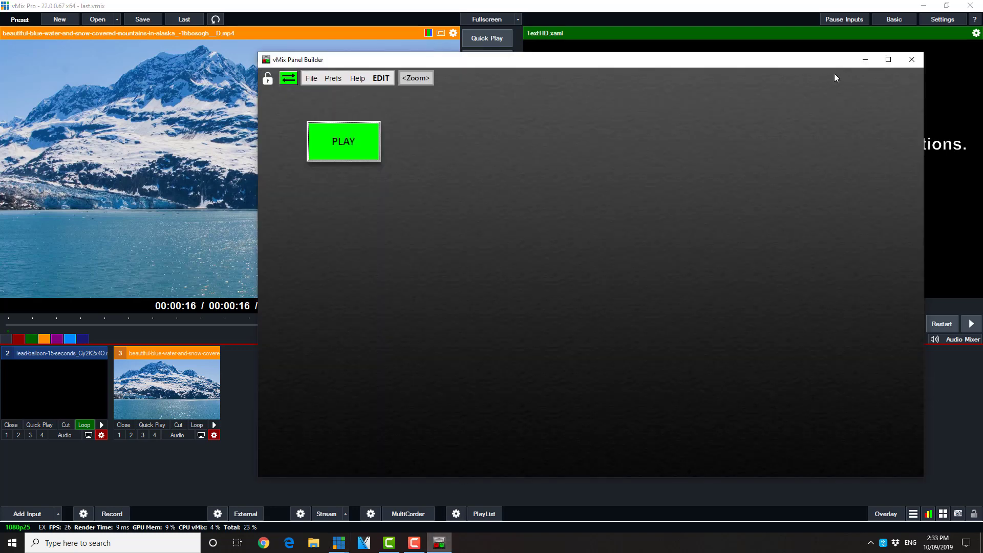
pyautogui.moveTo(923, 97); pyautogui.dragTo(439, 131)
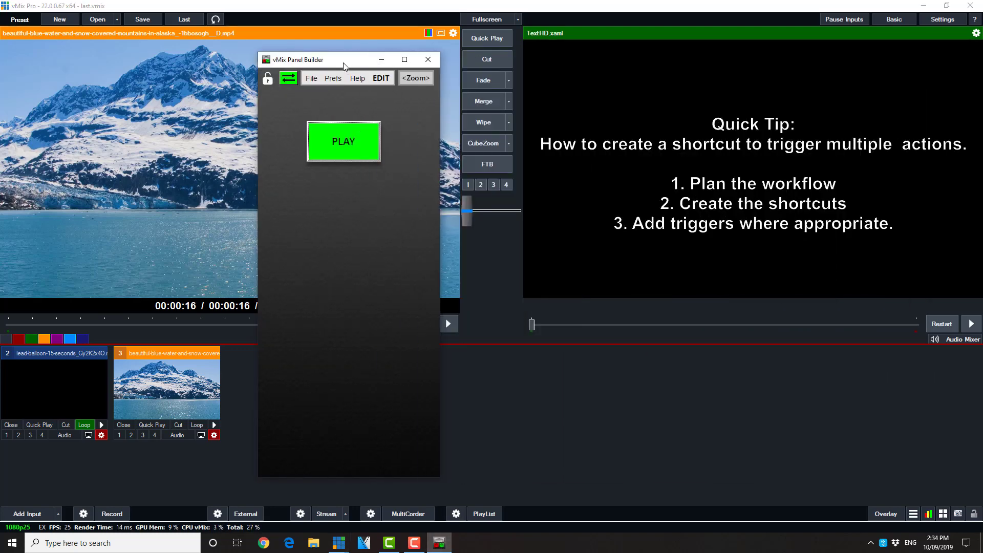
pyautogui.moveTo(343, 62); pyautogui.dragTo(703, 60)
# Test PLAY to start the lead-balloon input, turn its audio back off, and re-enter edit mode.
pyautogui.click(687, 140)
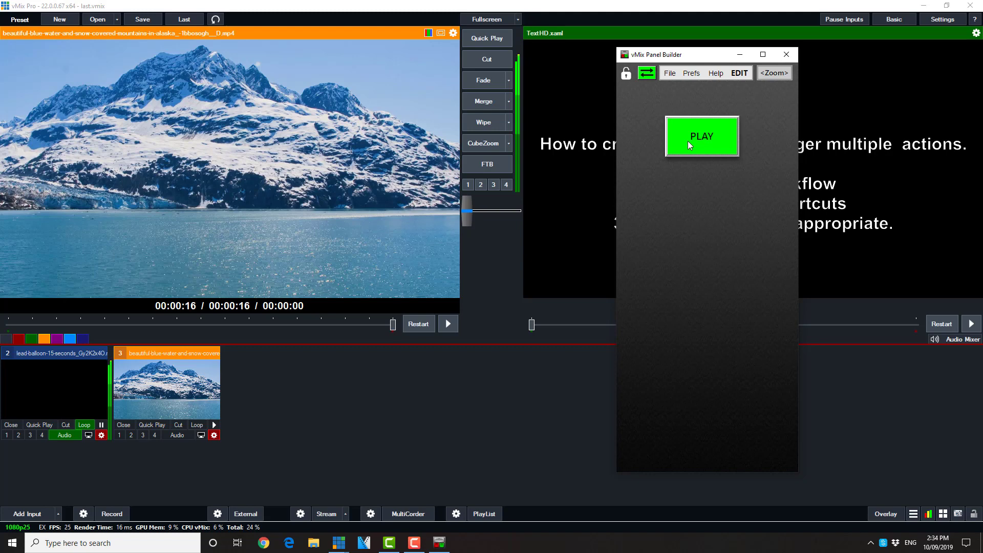
pyautogui.click(687, 141)
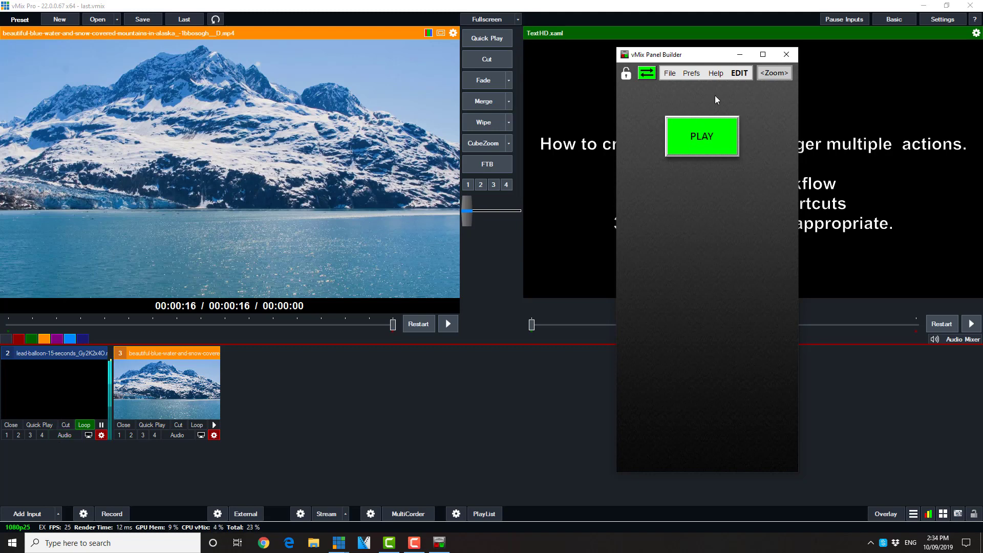
pyautogui.click(743, 74)
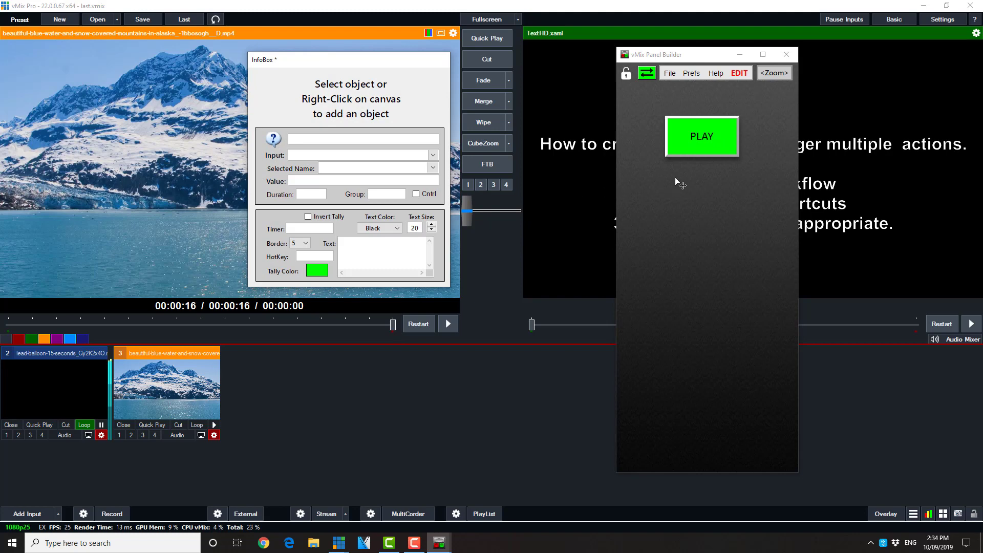
# Open the PLAY button's Script Builder and browse the Function dropdown list.
pyautogui.doubleClick(697, 146)
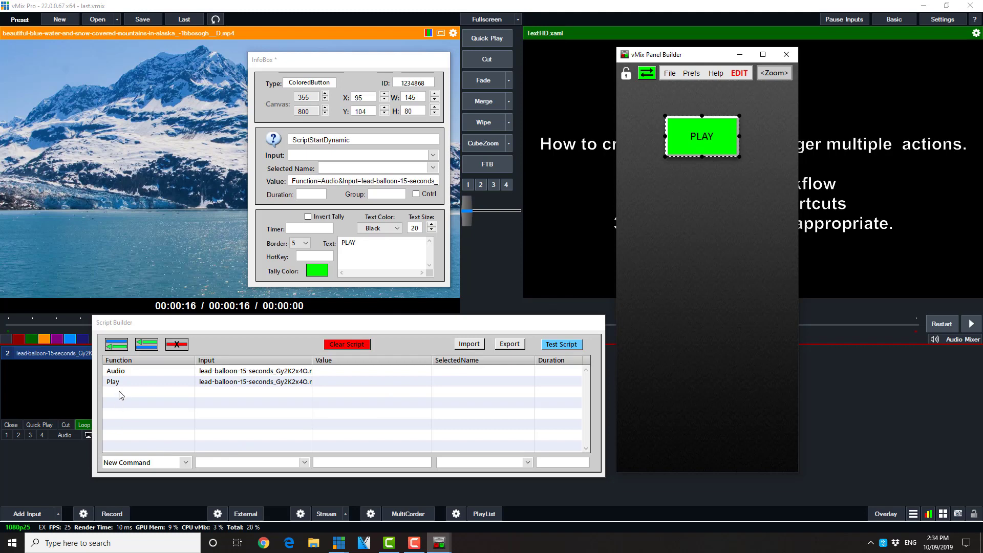
pyautogui.click(186, 463)
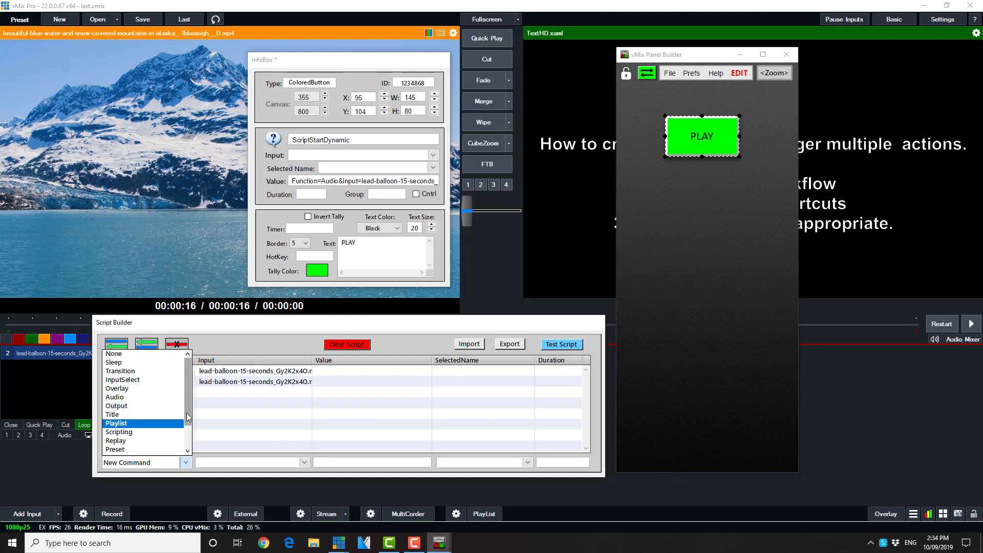
pyautogui.click(151, 376)
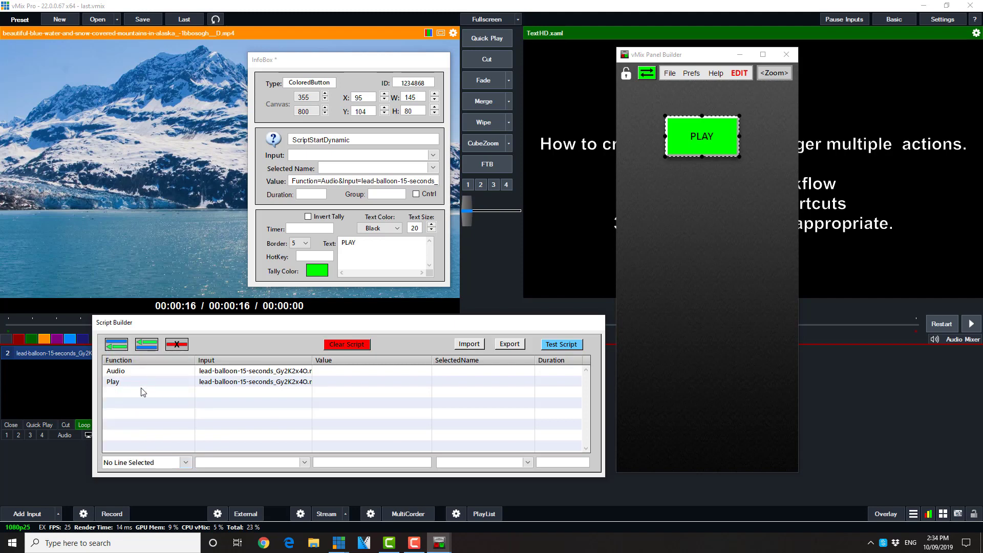
pyautogui.click(185, 462)
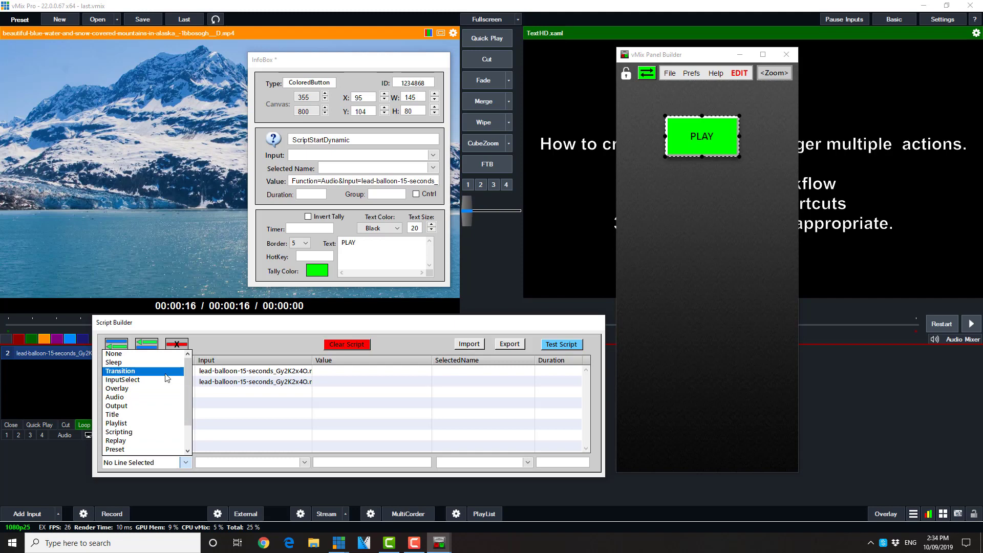
pyautogui.moveTo(188, 414); pyautogui.dragTo(194, 436)
pyautogui.scroll(3, 148, 400)
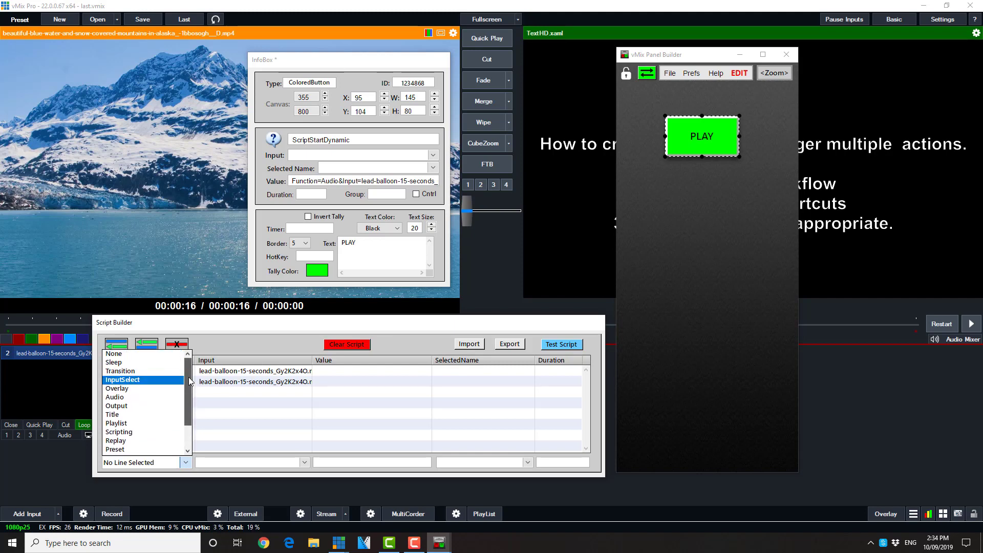
pyautogui.scroll(-3, 144, 435)
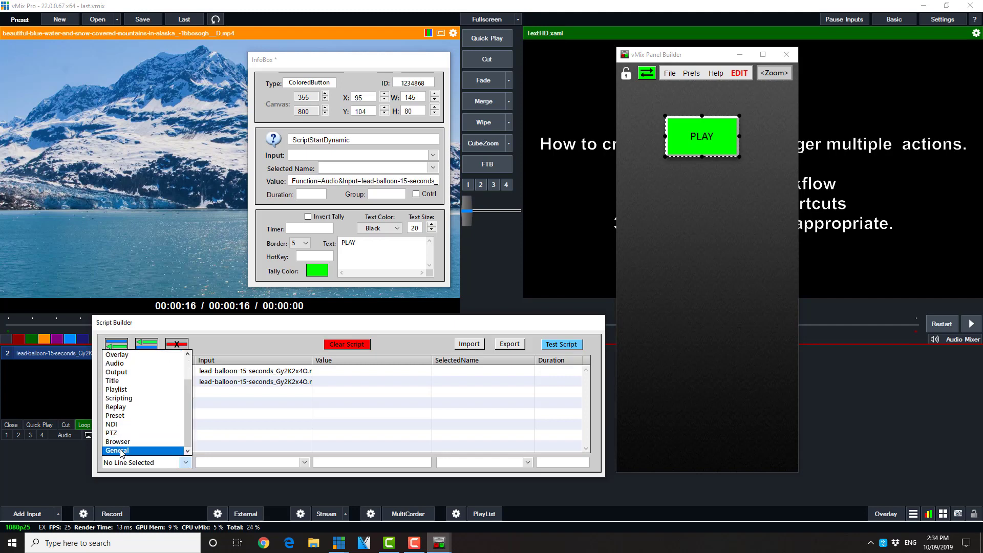
pyautogui.click(123, 450)
# Check the lead-balloon-15-seconds input used by the Audio and Play commands, then clear the command fields.
pyautogui.click(254, 464)
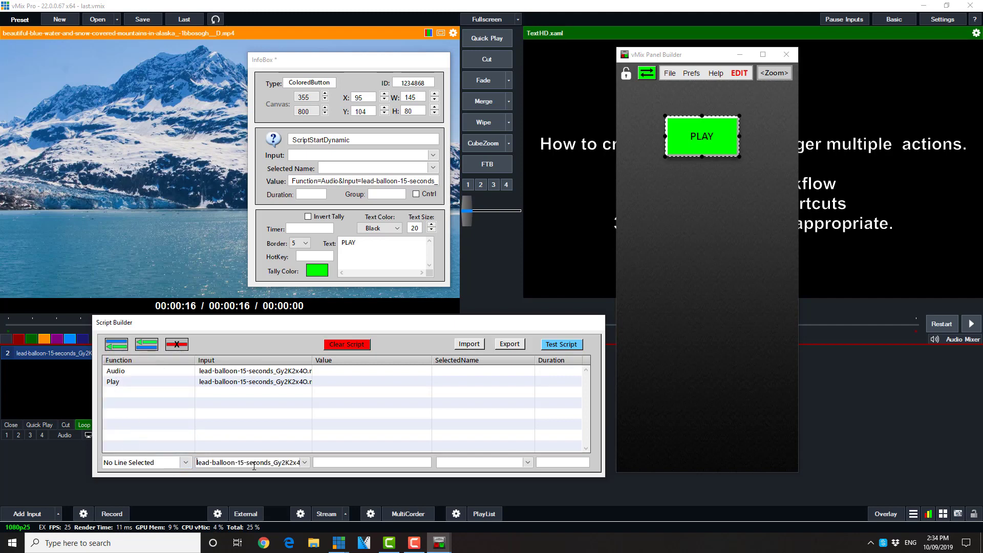
pyautogui.click(185, 463)
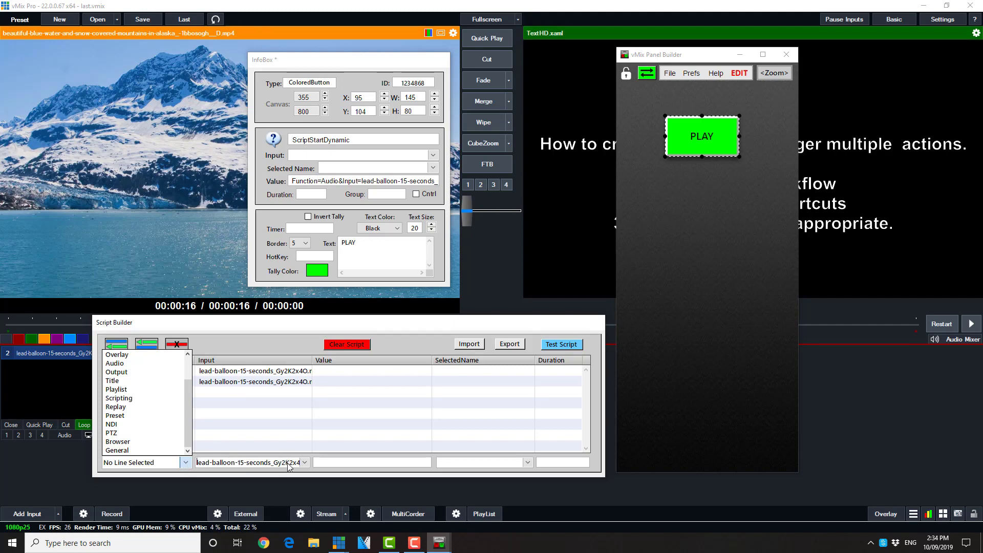
pyautogui.click(221, 420)
pyautogui.click(131, 394)
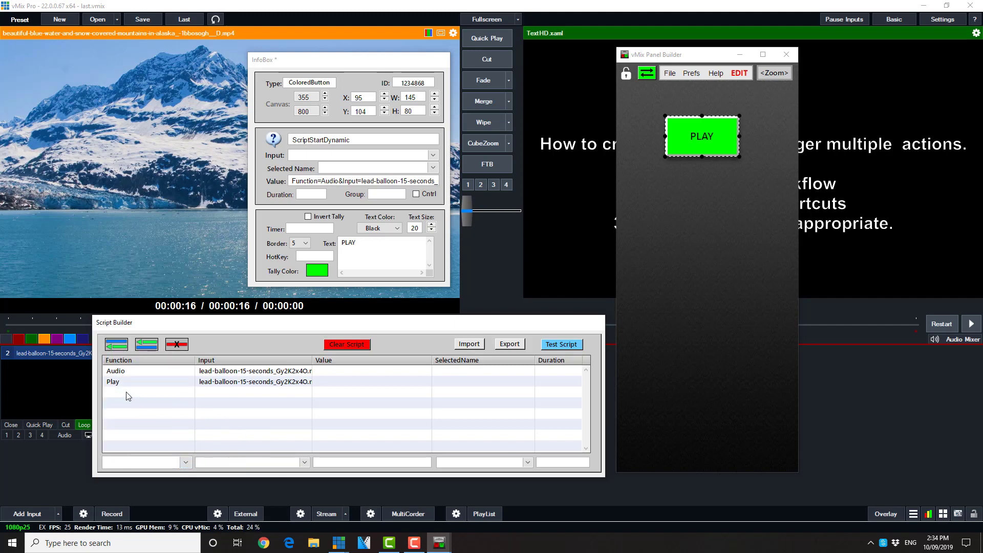
# Add a Transition > Fade command targeting the beautiful-blue-water-and-snow-covered-mountains input, ahead of Audio and Play.
pyautogui.click(122, 349)
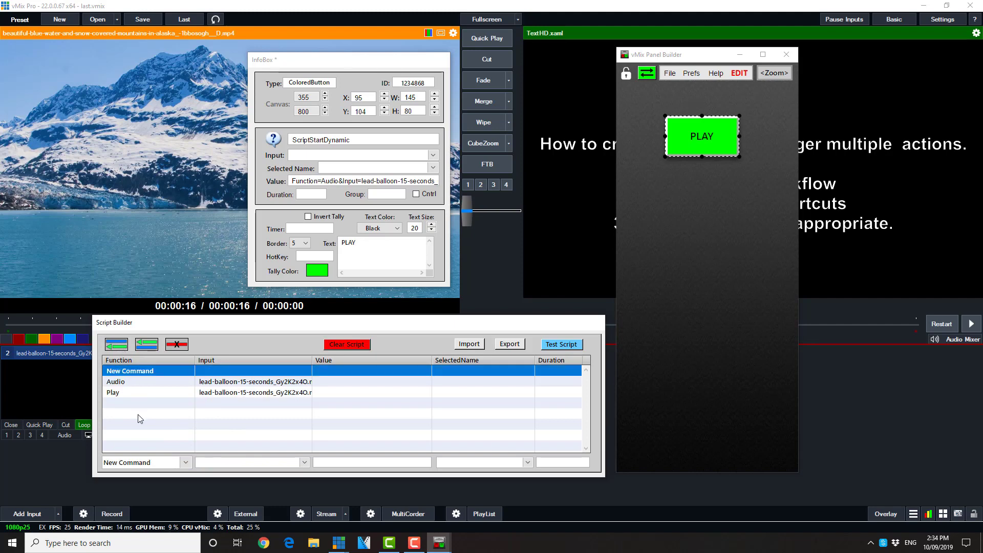
pyautogui.click(187, 464)
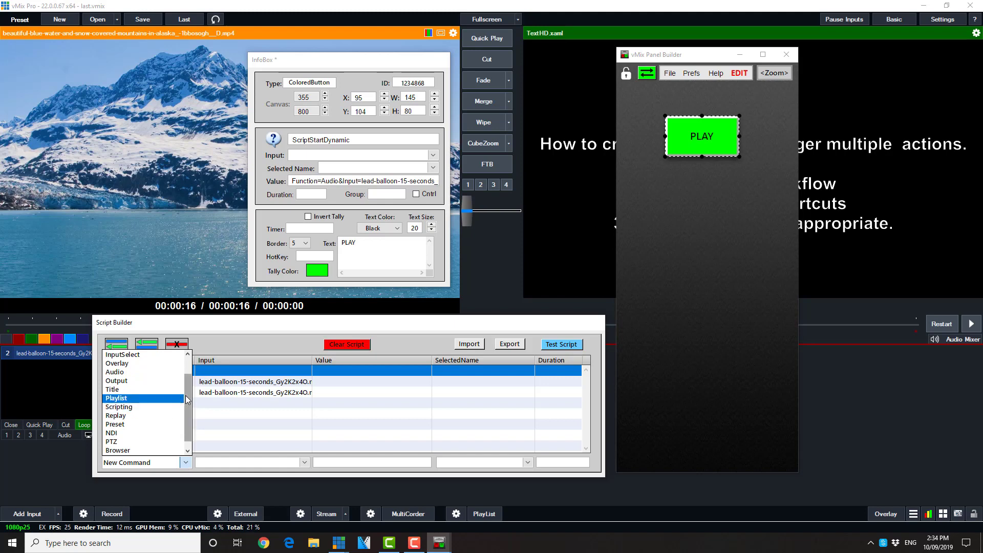
pyautogui.scroll(1, 187, 400)
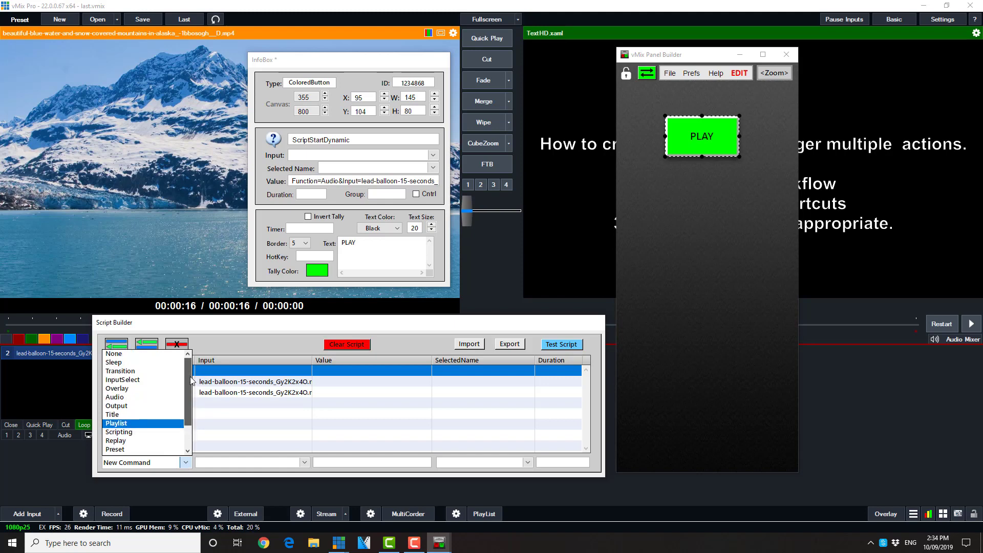
pyautogui.click(131, 375)
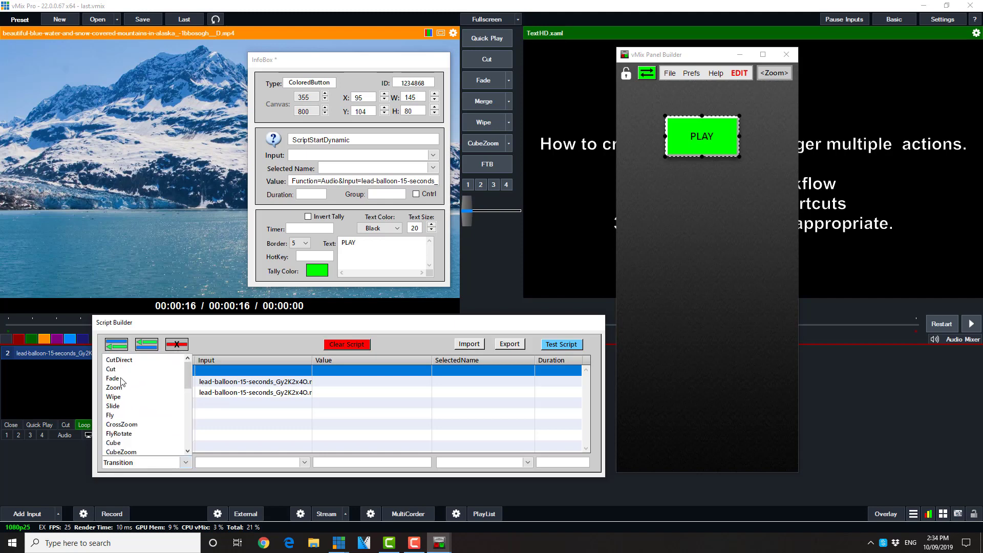
pyautogui.click(126, 385)
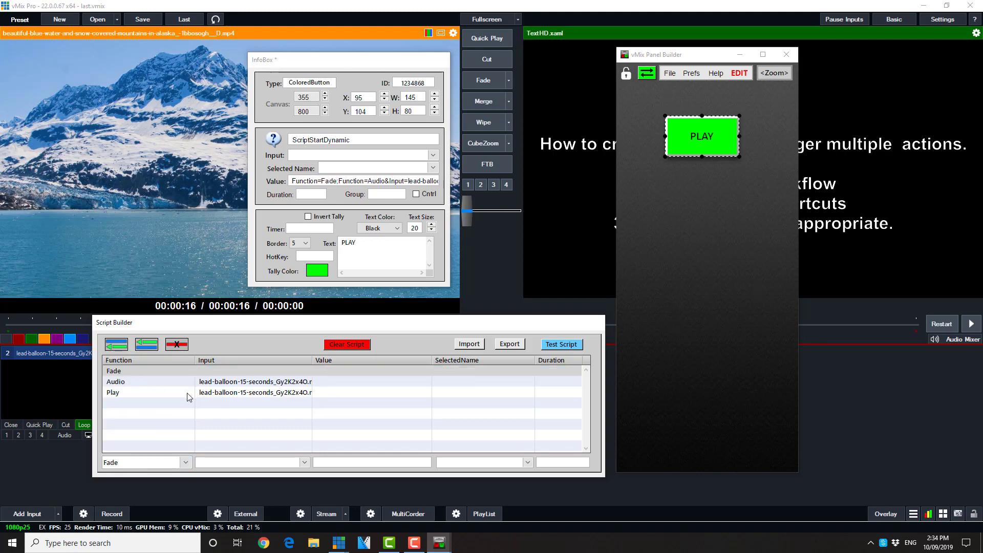
pyautogui.click(305, 462)
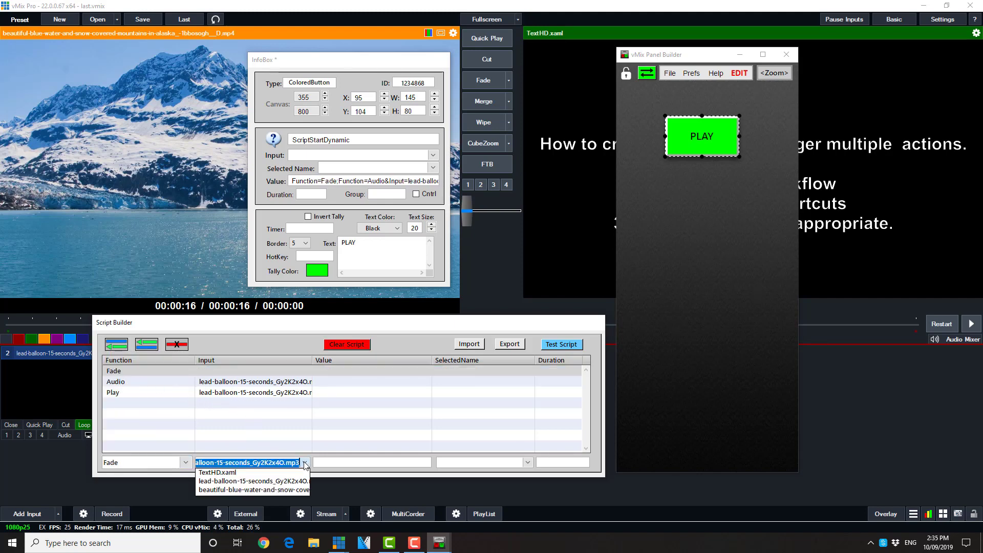
pyautogui.click(282, 491)
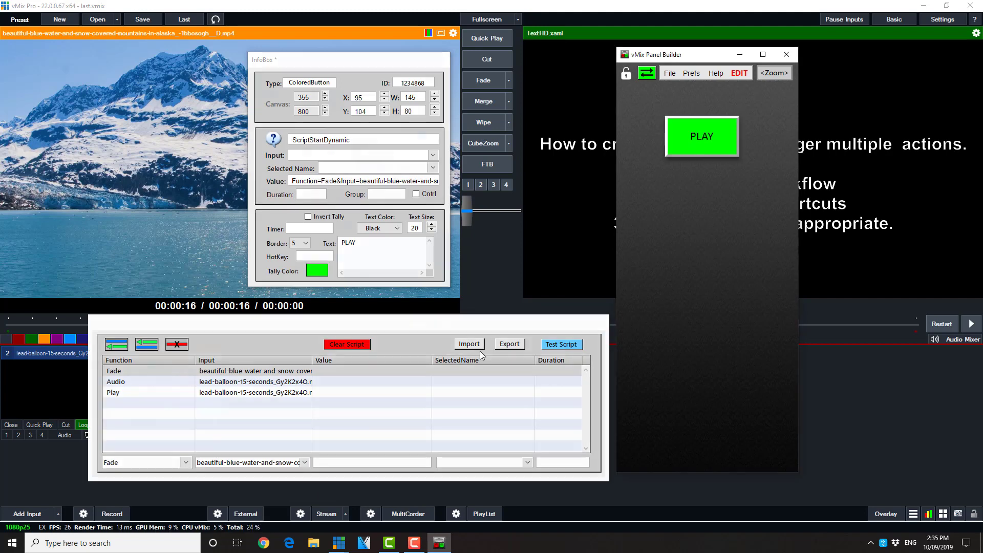
# Close the script editor, press PLAY to fade in the Alaska mountains clip, and centre the panel.
pyautogui.click(491, 339)
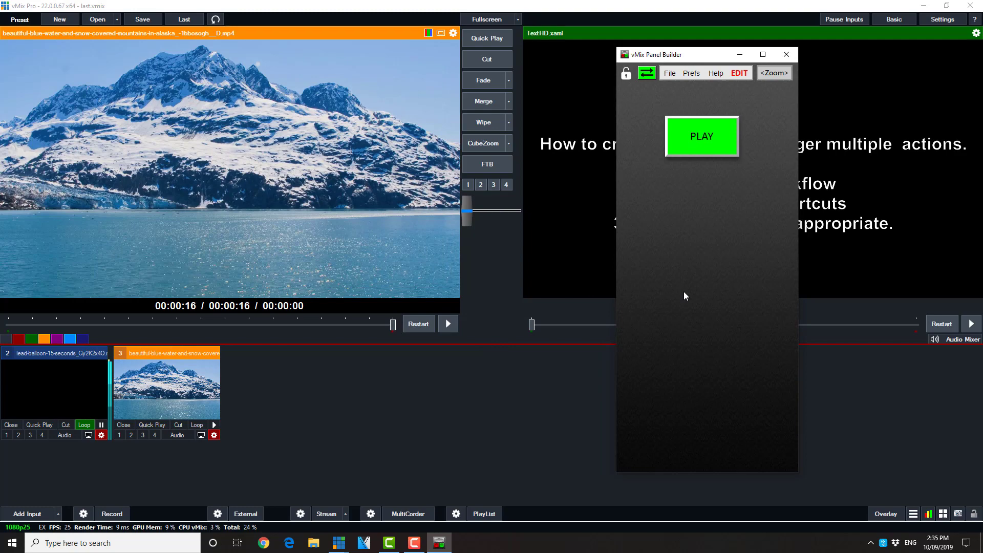
pyautogui.click(696, 145)
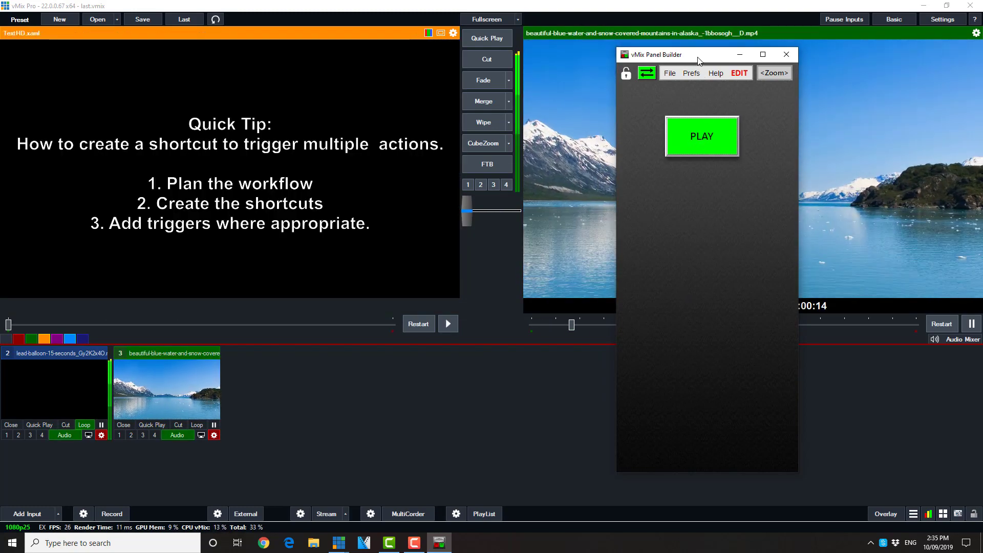
pyautogui.moveTo(699, 60); pyautogui.dragTo(482, 92)
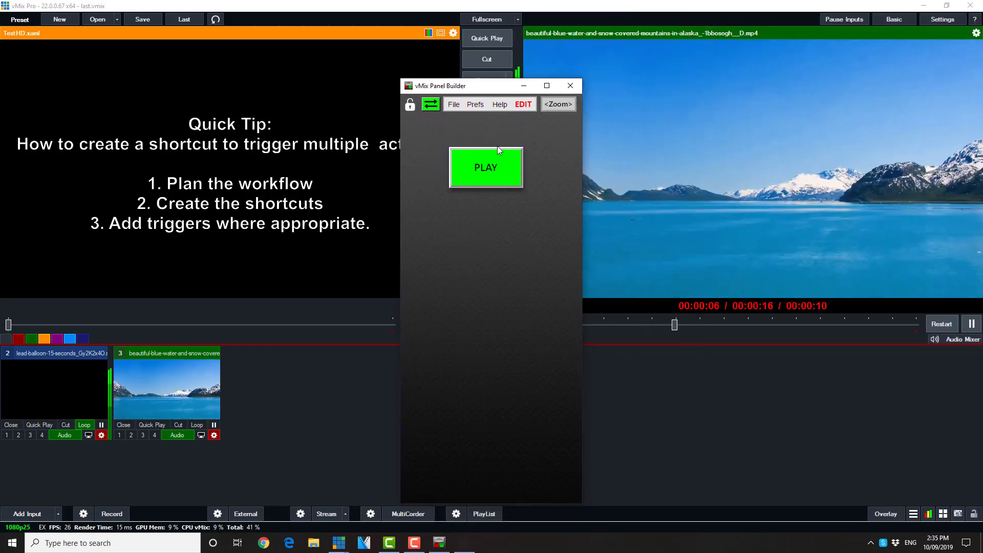